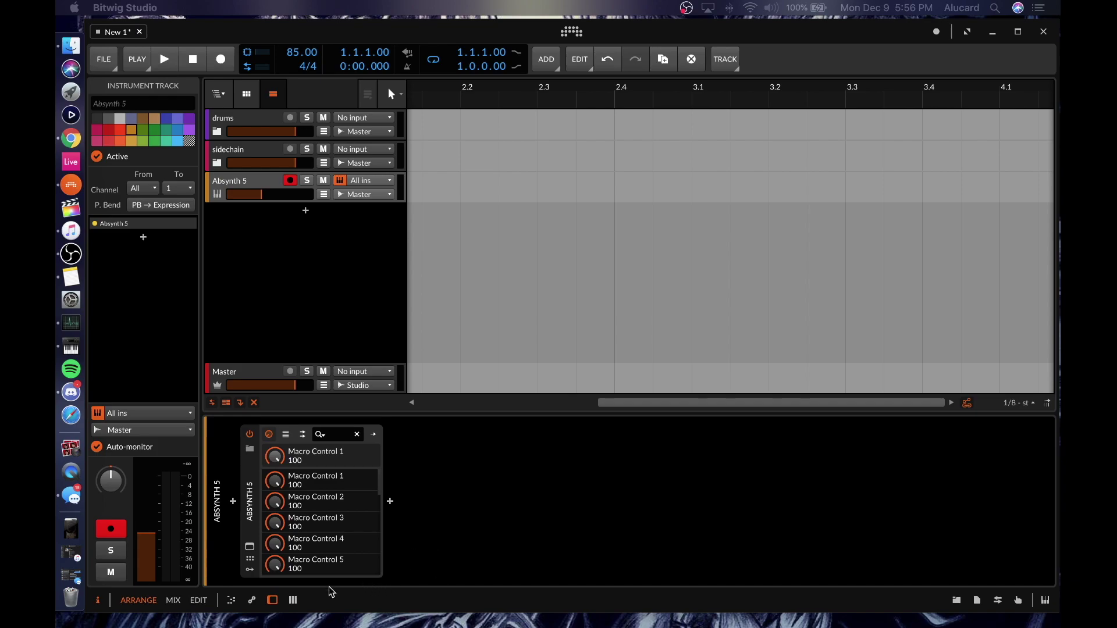
- Hide the device chain, then briefly open and close Absynth 5's plug-in window
left_click(272, 600)
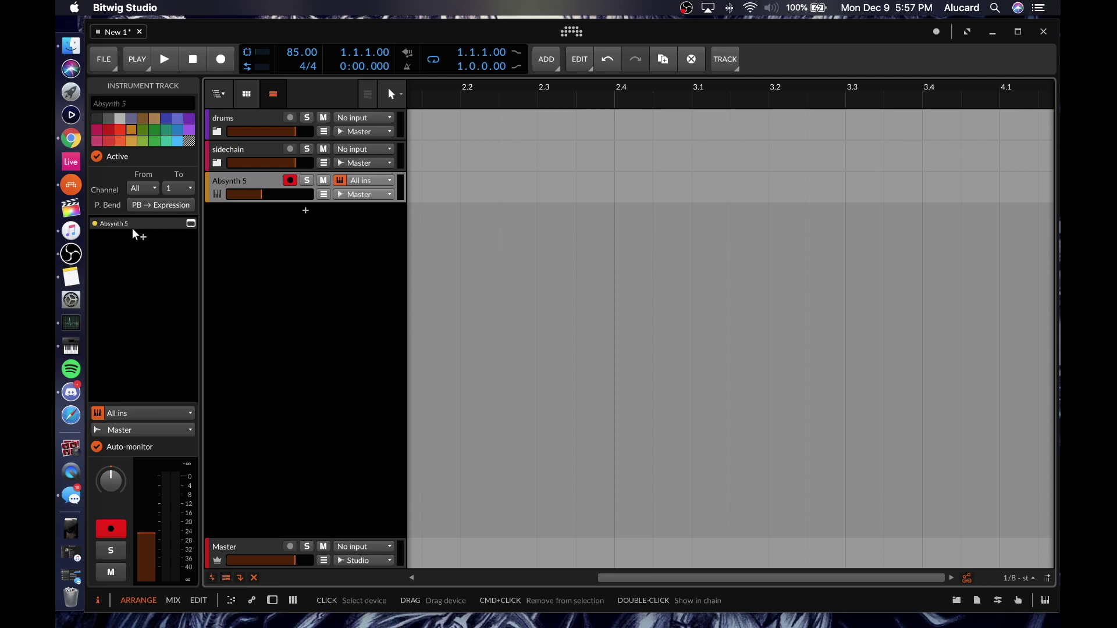
left_click(192, 223)
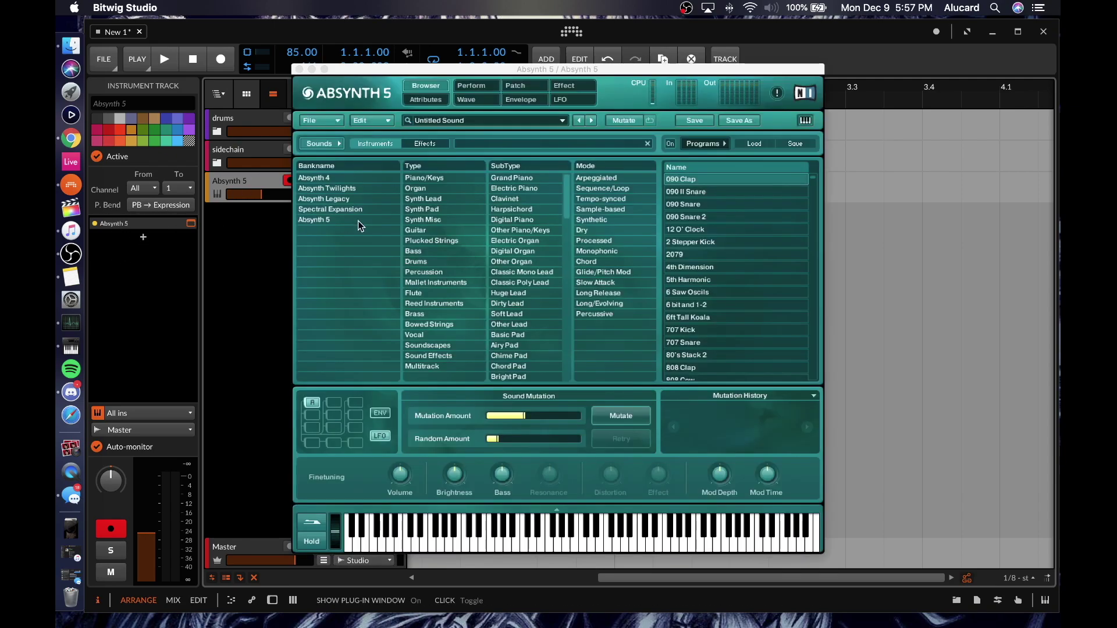
left_click(299, 70)
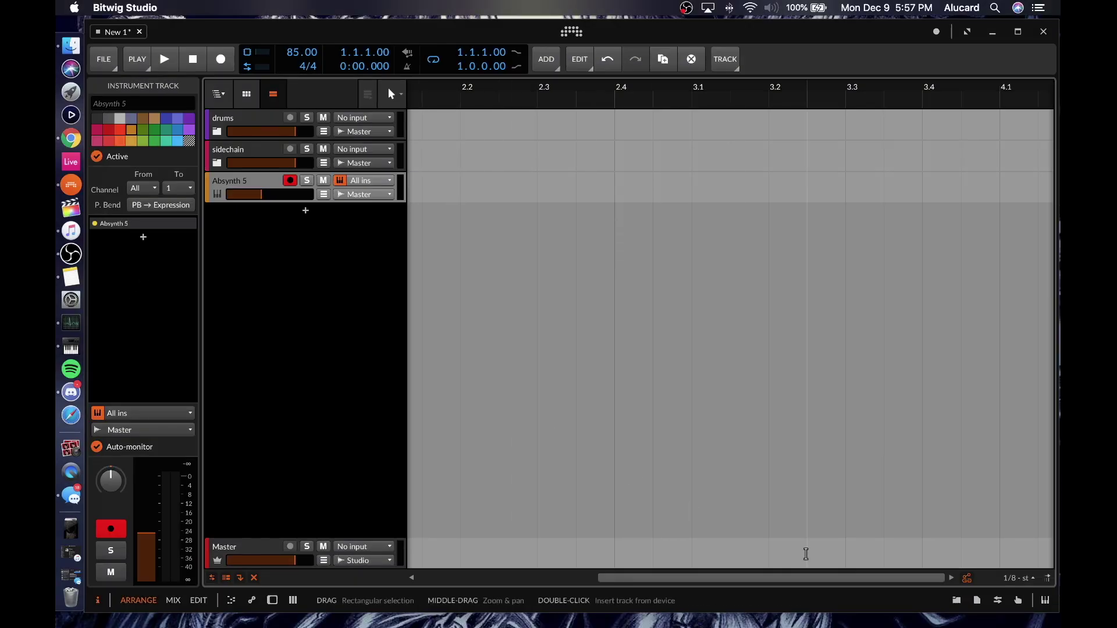
- Drag the BP Lost Temple 128bpm G# sample from the browser's Samples into the arrangement
left_click(955, 600)
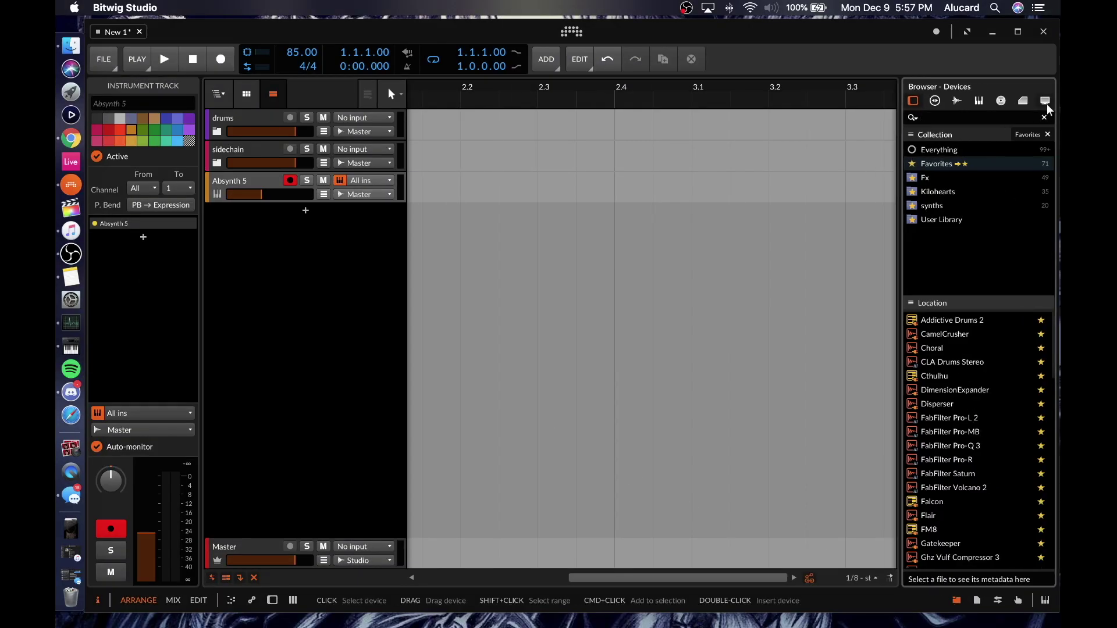
left_click(962, 99)
left_click(941, 320)
left_click_drag(940, 319, 425, 281)
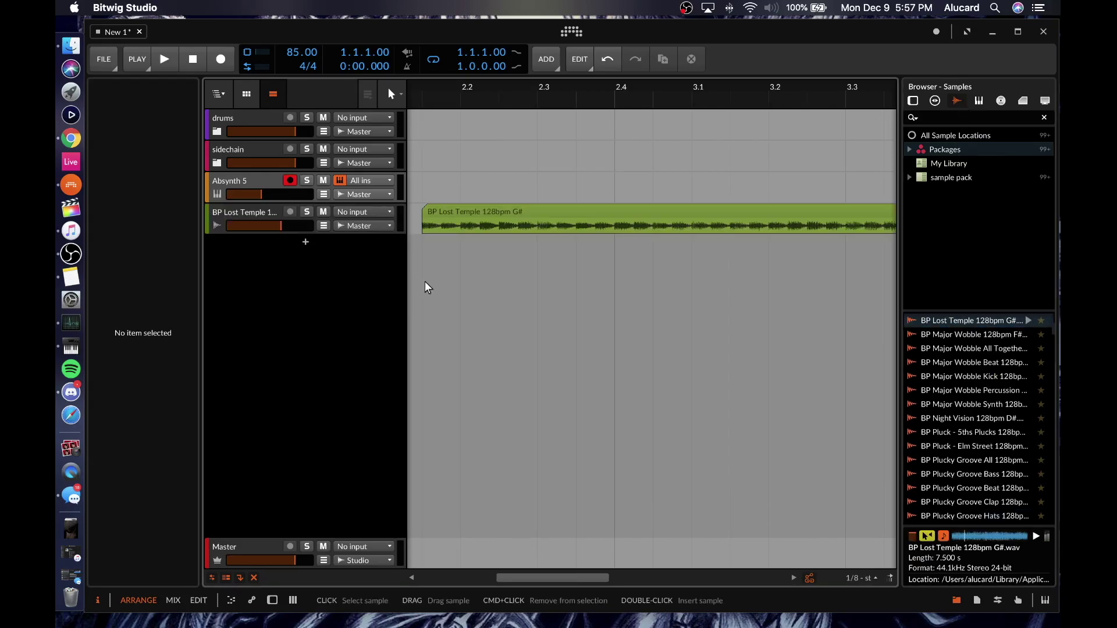
- Select the new BP Lost Temple clip and open it in the detail editor
left_click(237, 213)
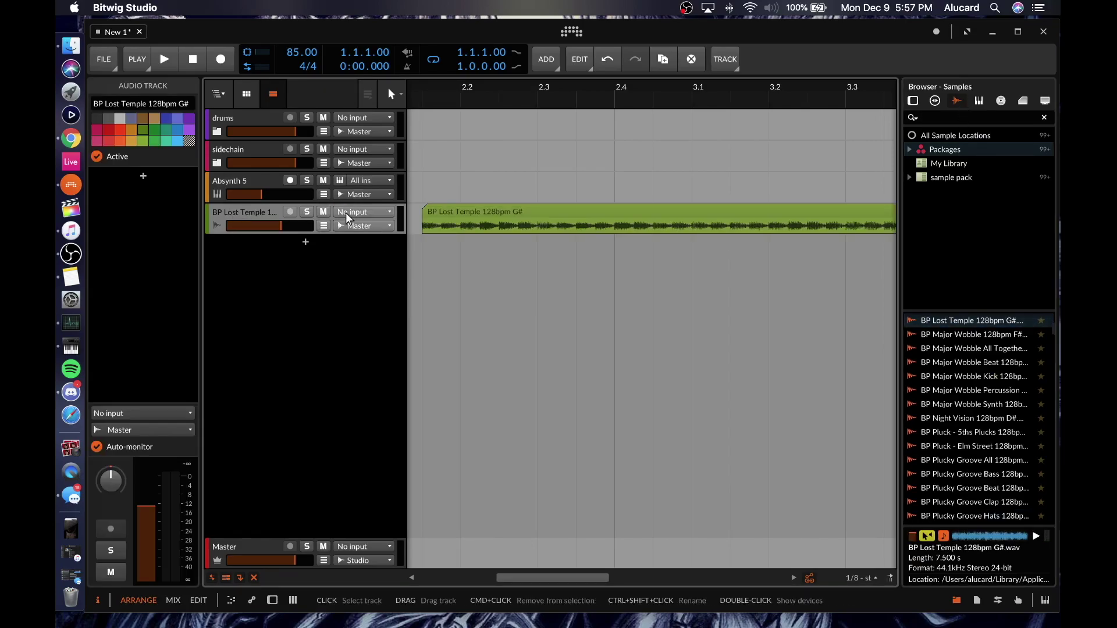
left_click(460, 218)
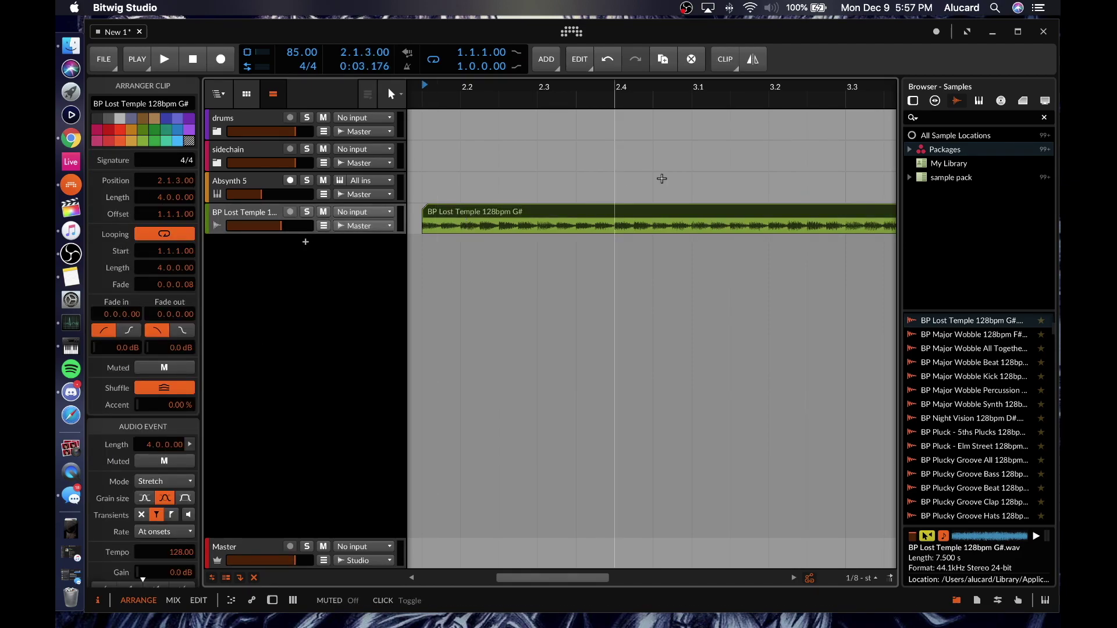
double_click(568, 211)
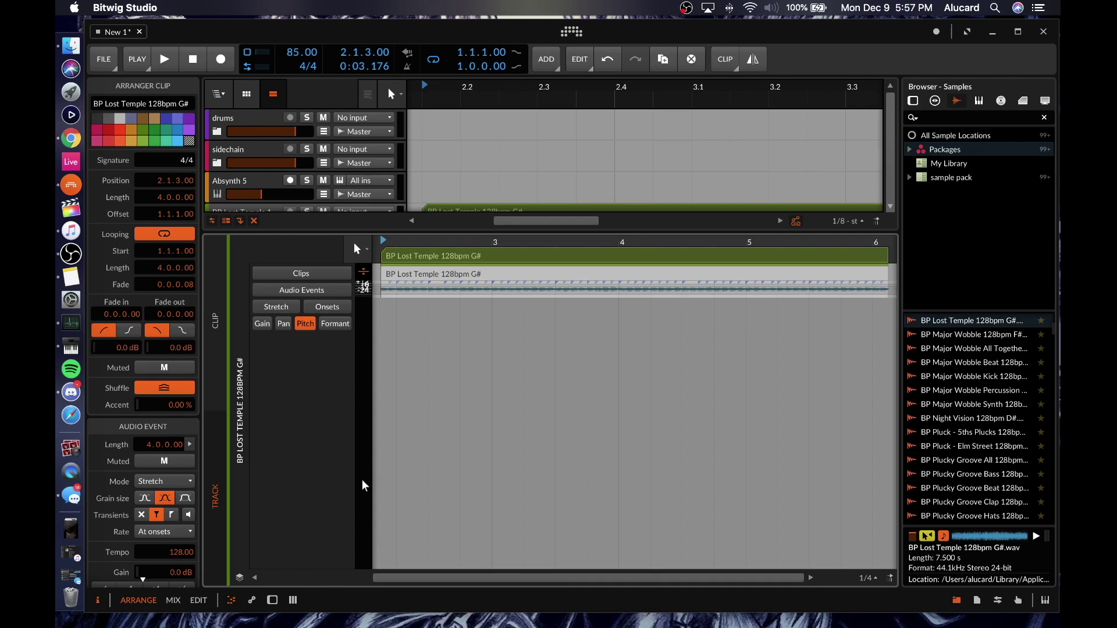
- Close the clip editor and briefly check the automation editor's parameter choices
left_click(231, 601)
left_click(248, 602)
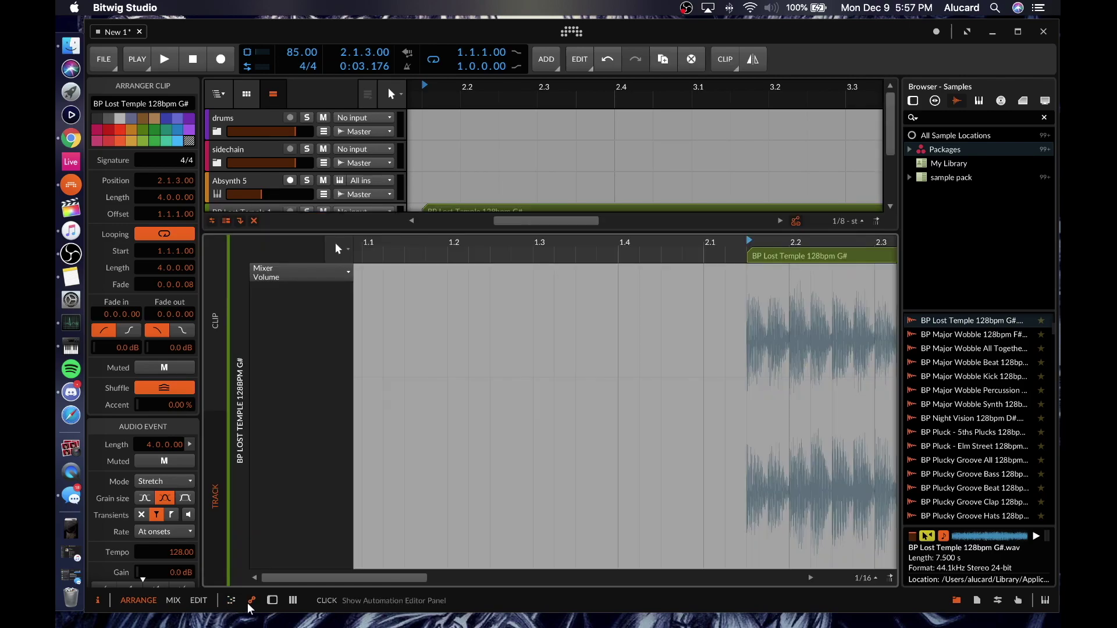
scroll(511, 386, "left", 5)
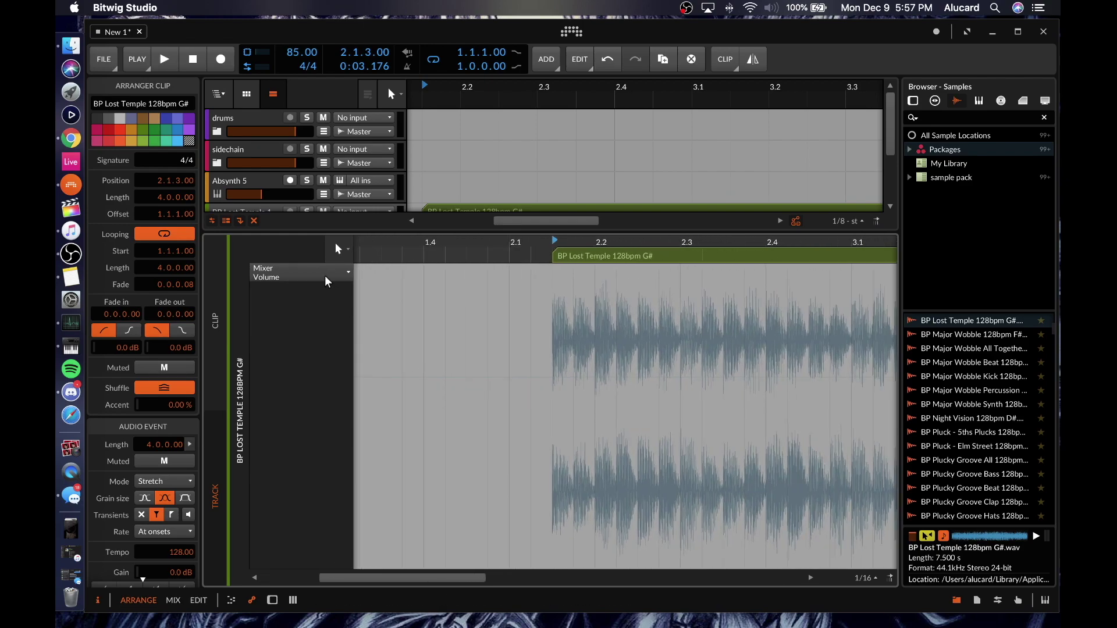
left_click(354, 320)
left_click(513, 365)
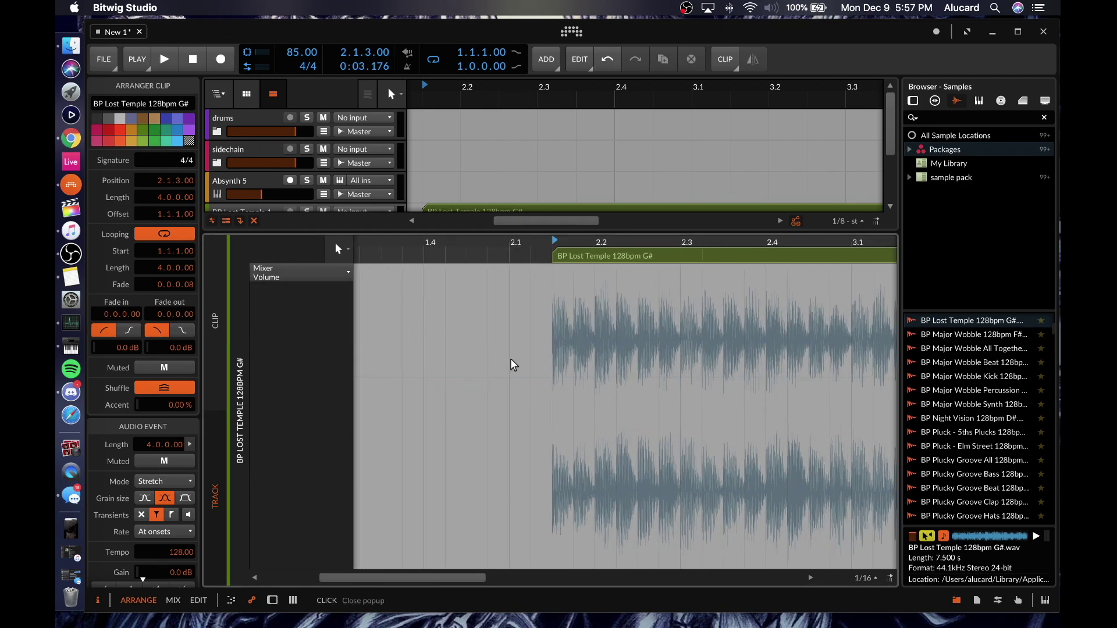
left_click(251, 600)
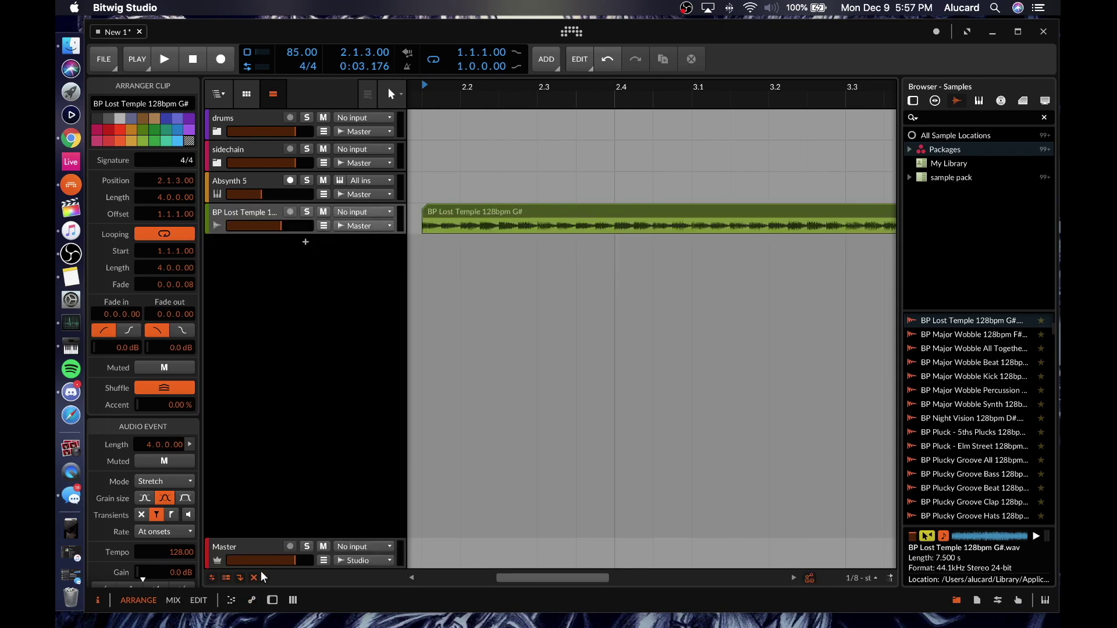
- Show the Mixer Volume automation lane under the BP Lost Temple track
left_click(323, 226)
right_click(290, 240)
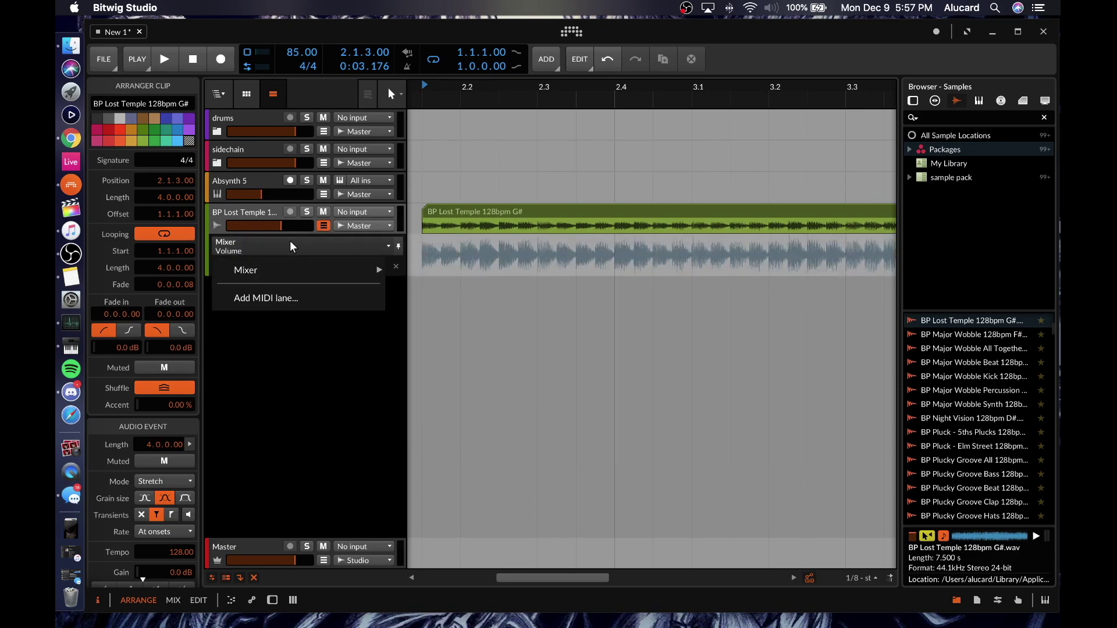
left_click(289, 241)
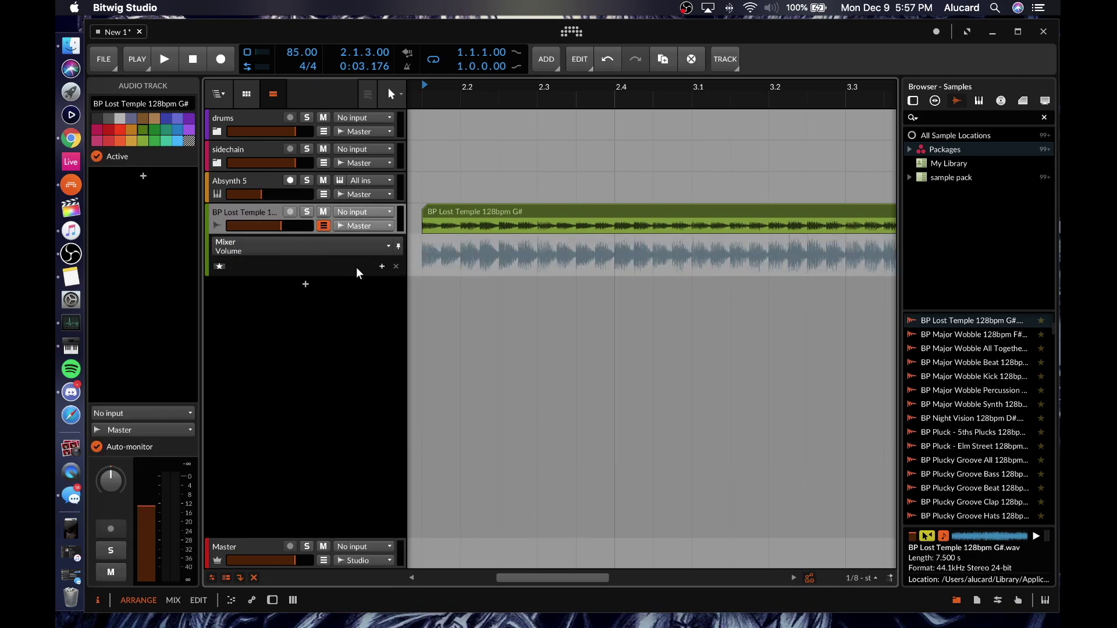
- Add two volume automation points forming a short dip on BP Lost Temple
left_click(424, 267)
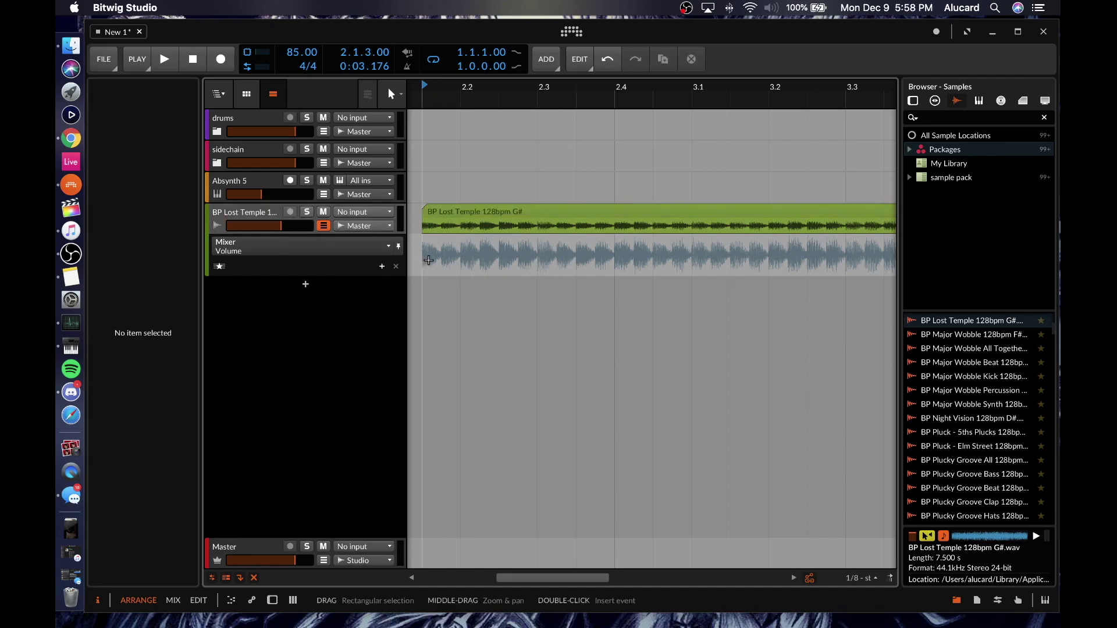
left_click(486, 268)
left_click(486, 268)
left_click(499, 253)
- Insert an Amp device and add automation lanes for its Drive parameter
key("d")
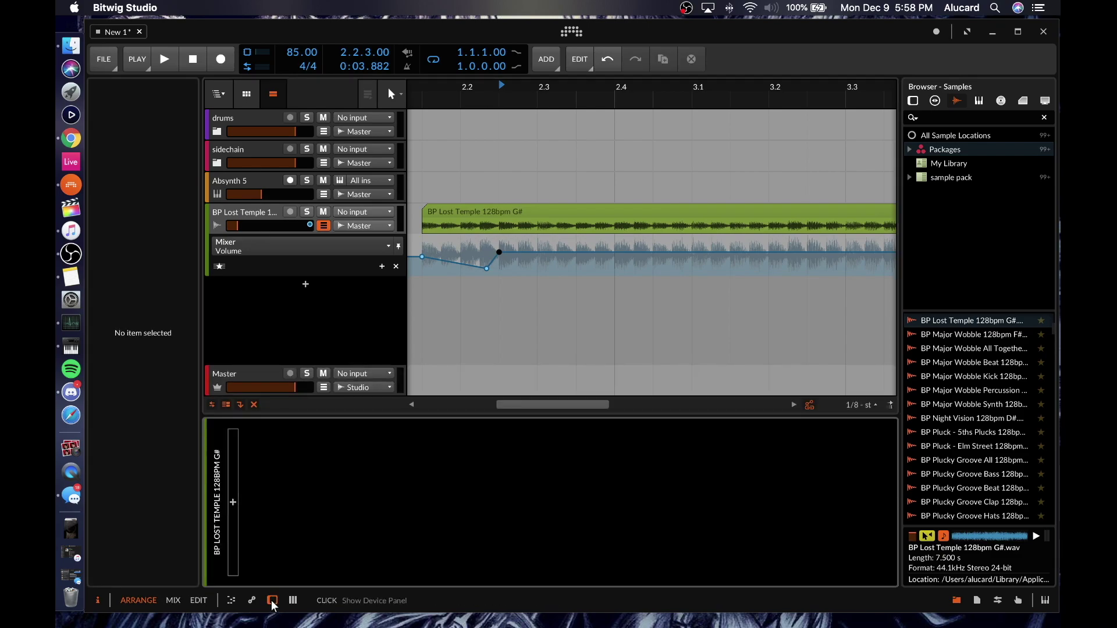
left_click(237, 500)
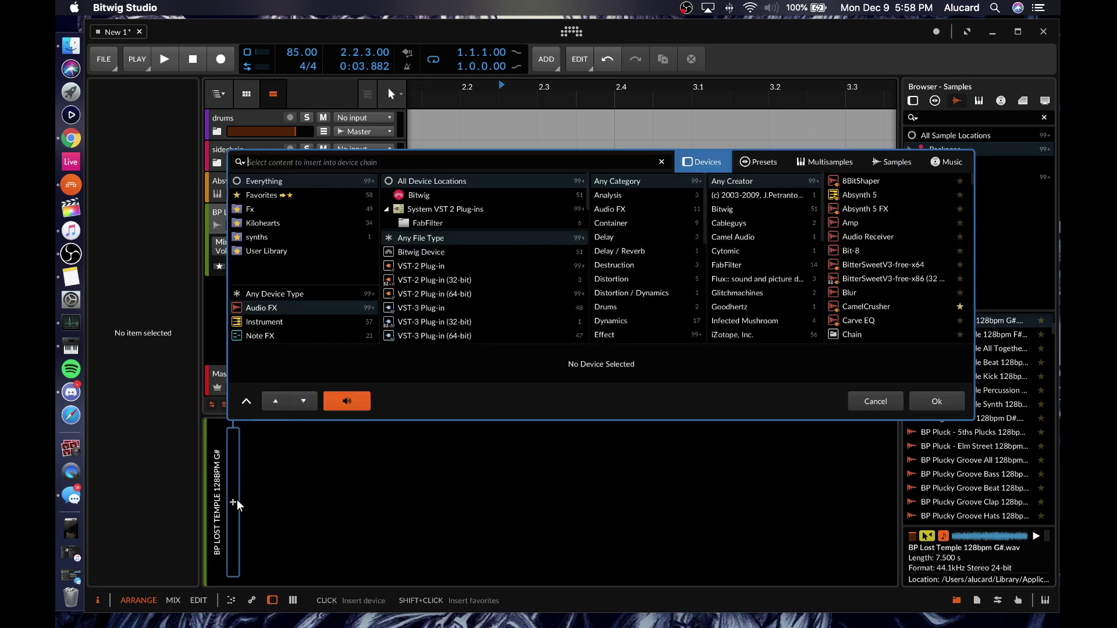
double_click(854, 223)
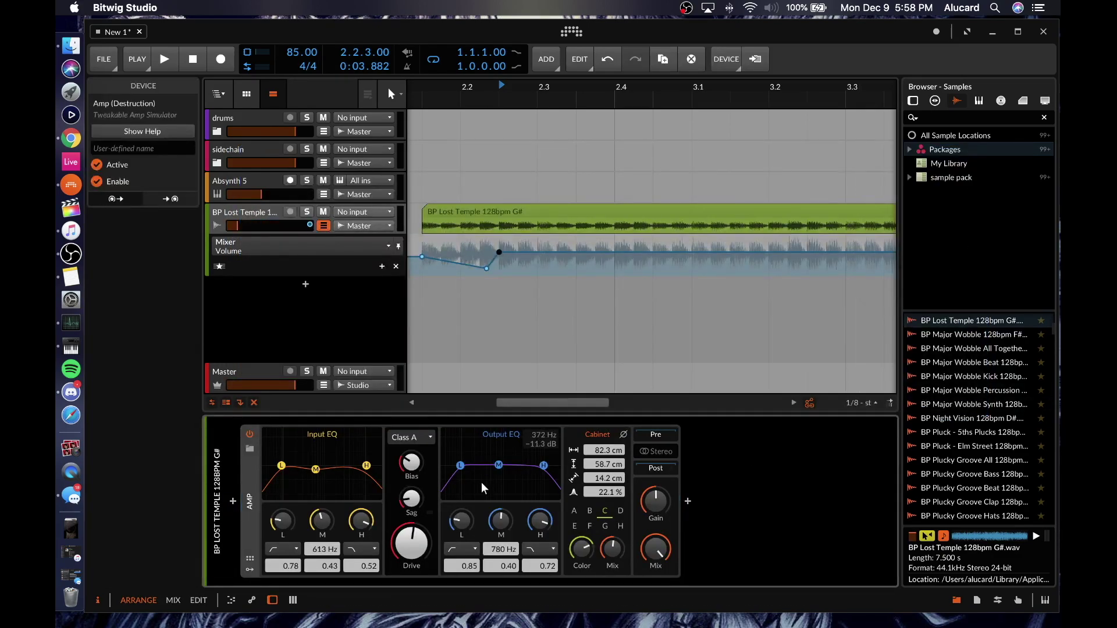
left_click(411, 543)
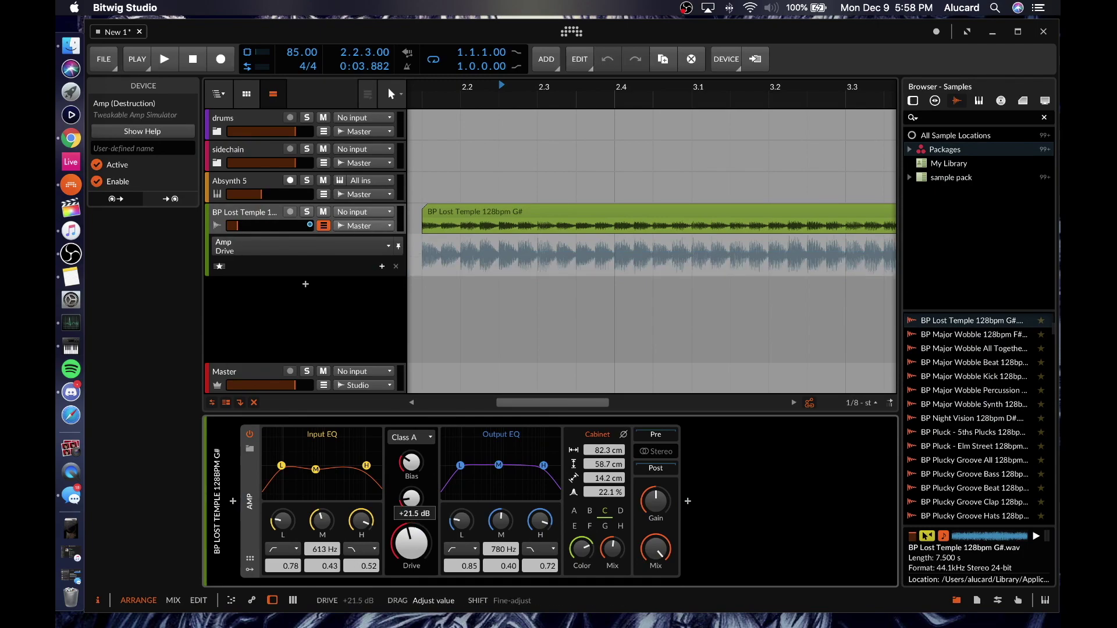
left_click(382, 266)
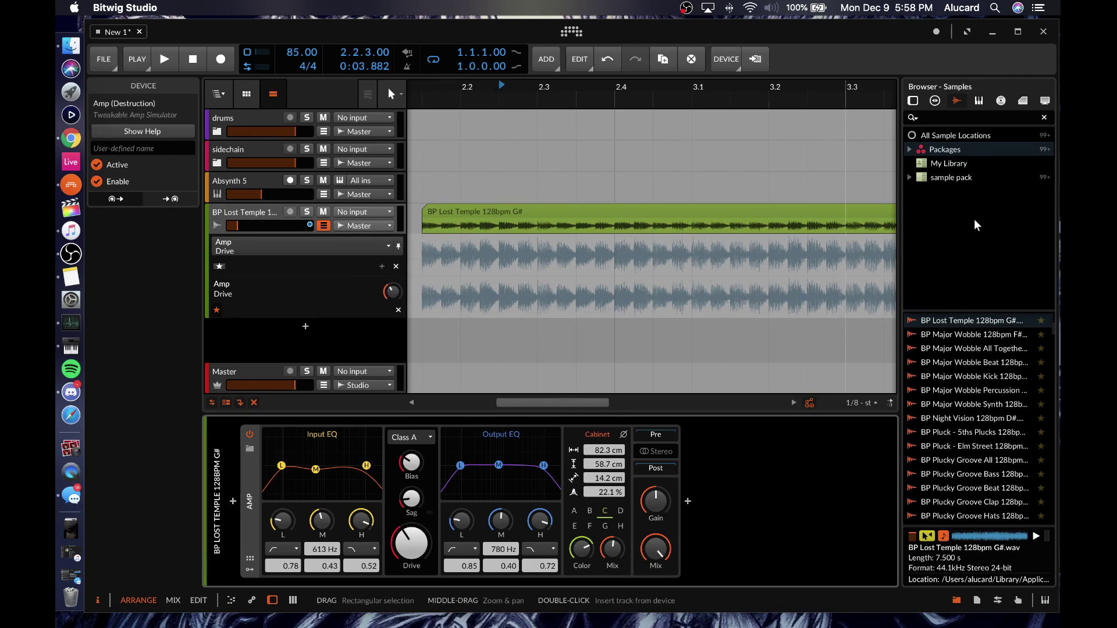
- Switch the browser to Devices and step through the collections to list the Fx plug-ins
left_click(950, 598)
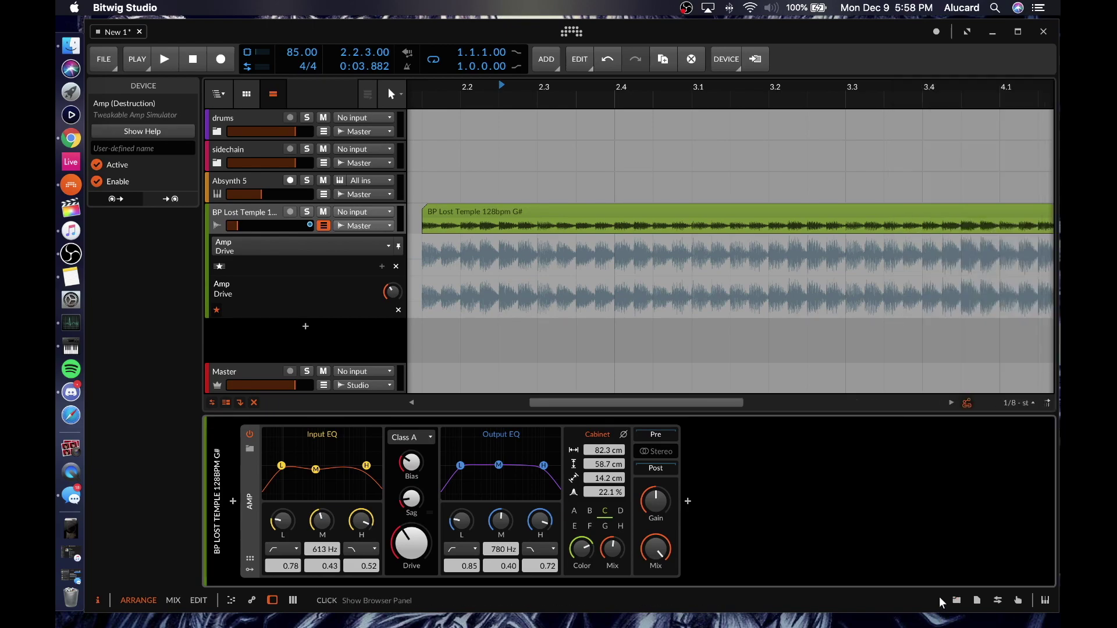
left_click(958, 599)
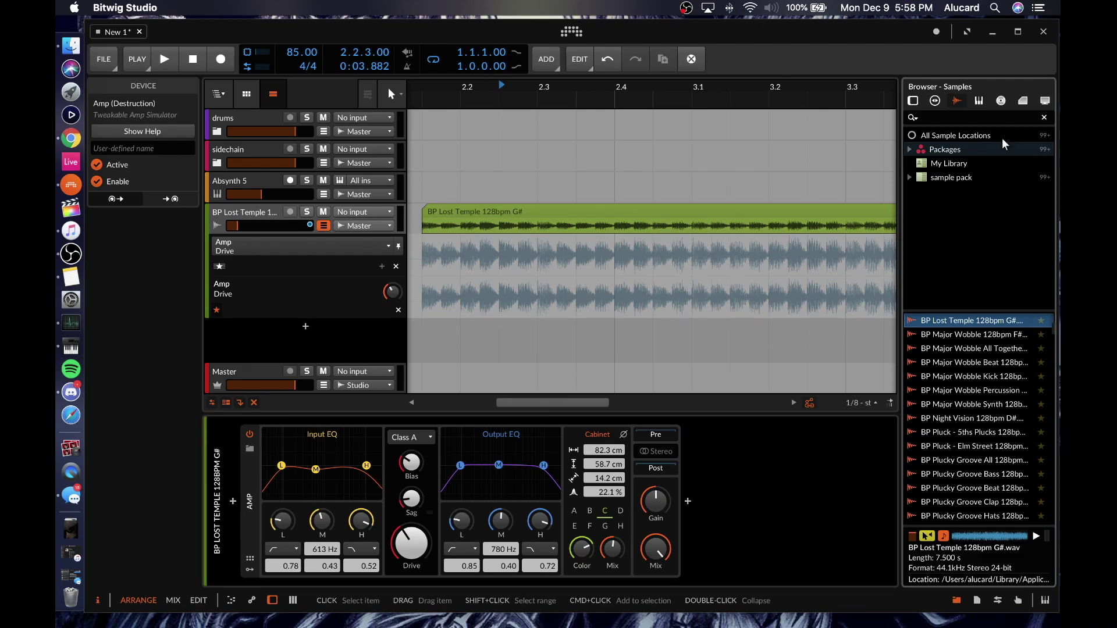
left_click(913, 101)
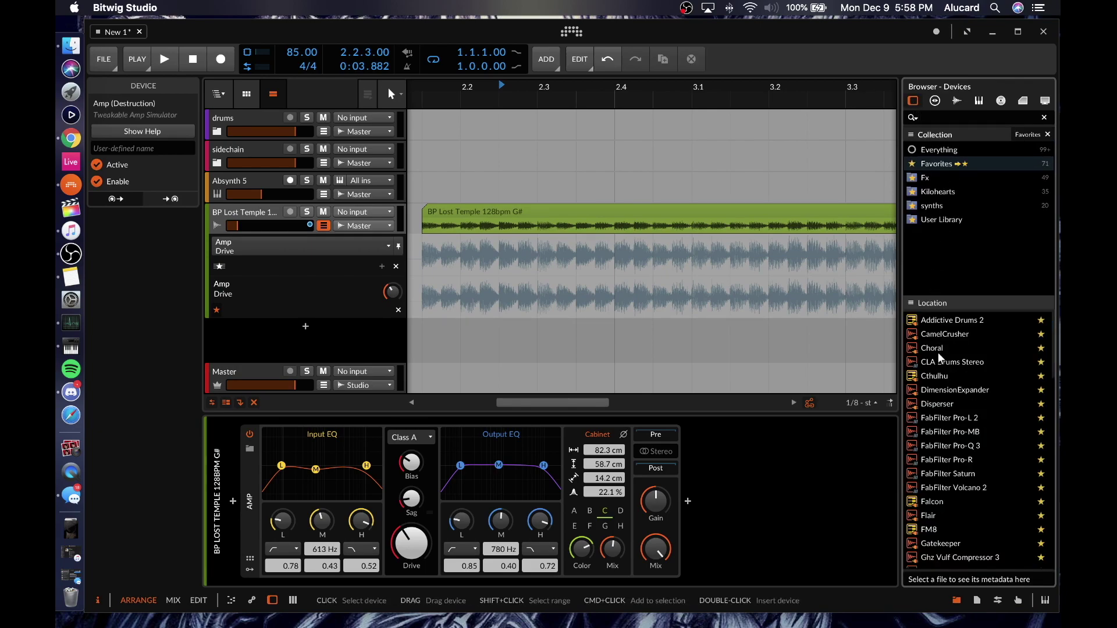
scroll(938, 353, "down", 10)
scroll(938, 352, "up", 10)
left_click(948, 218)
left_click(937, 206)
left_click(934, 192)
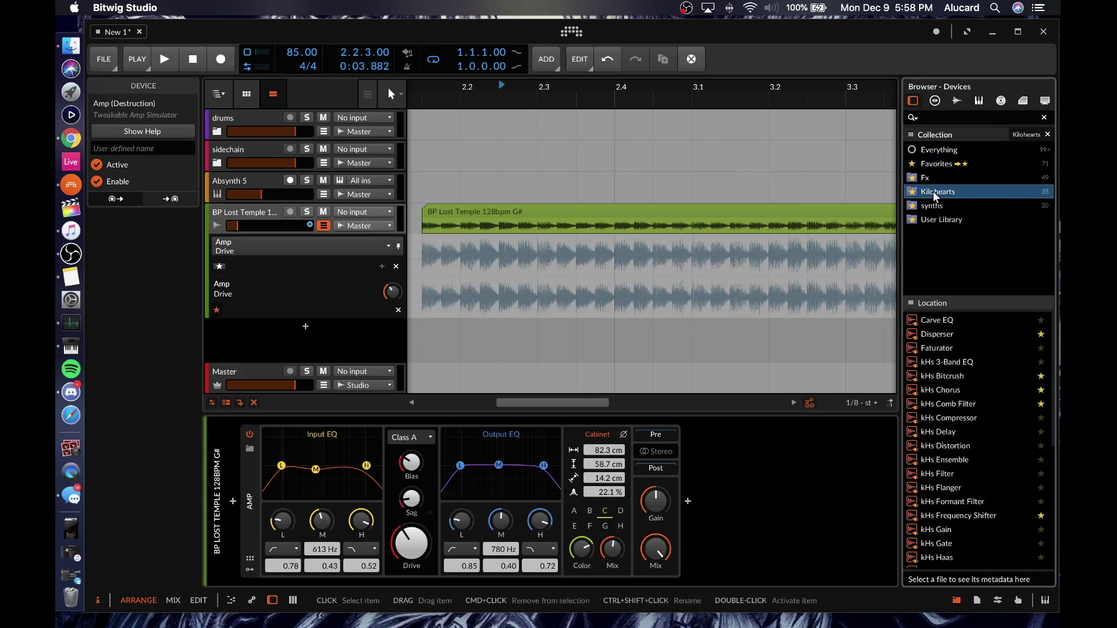
left_click(934, 178)
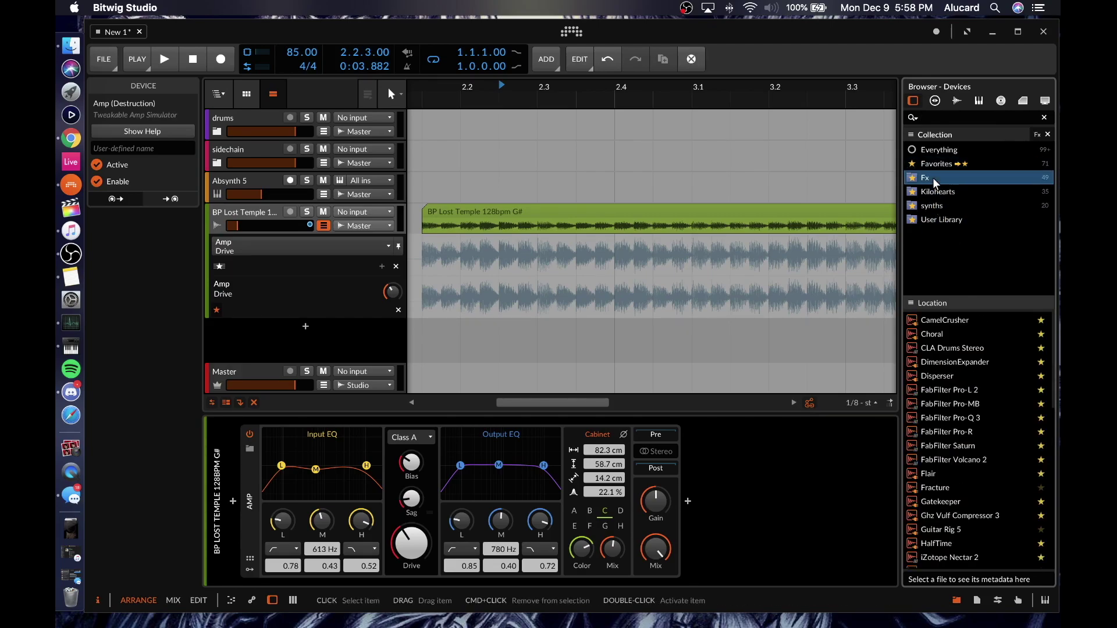
- Peek at the Presets tab, then return to the Devices list
left_click(933, 105)
scroll(913, 373, "down", 10)
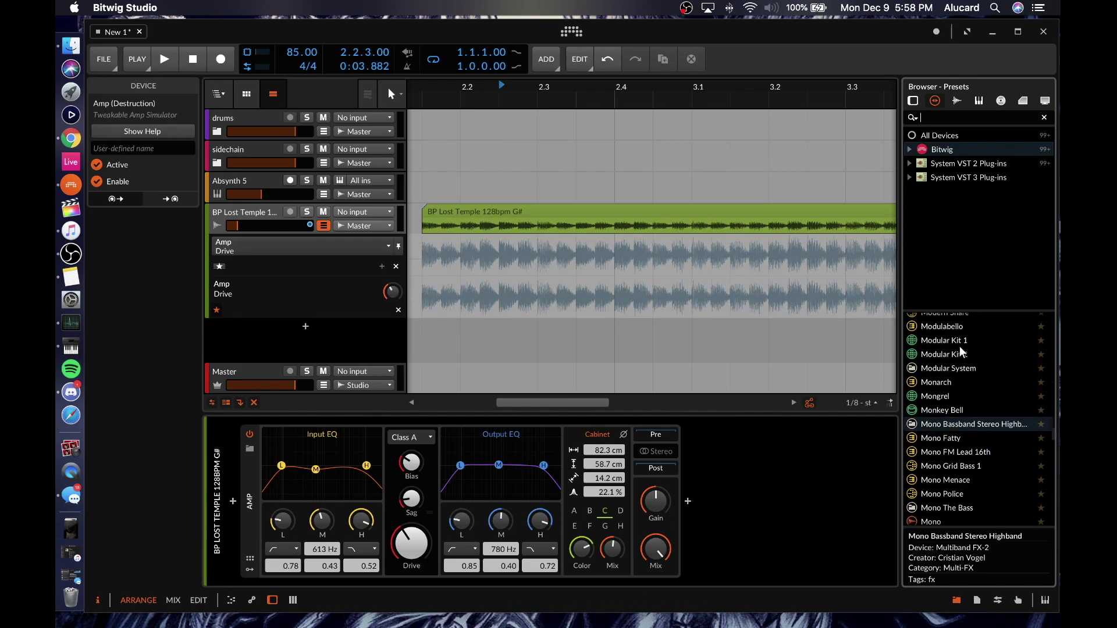
left_click(913, 100)
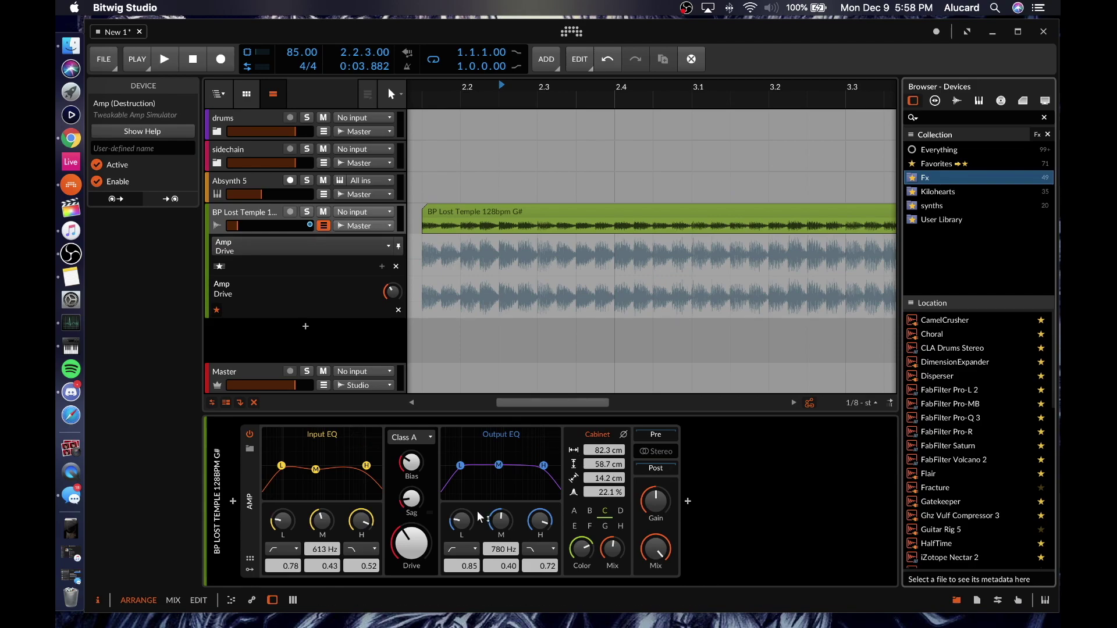
left_click(689, 501)
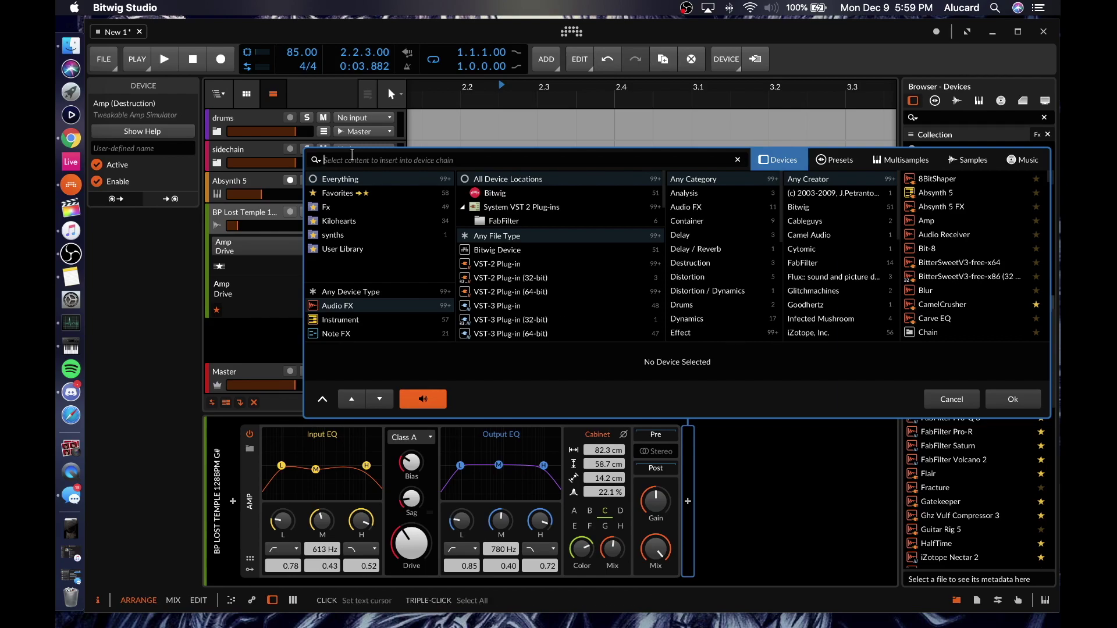
- After trying 'serum', search 'phase', filter to instruments and insert Phase Plant after Amp
left_click(384, 161)
type("serum")
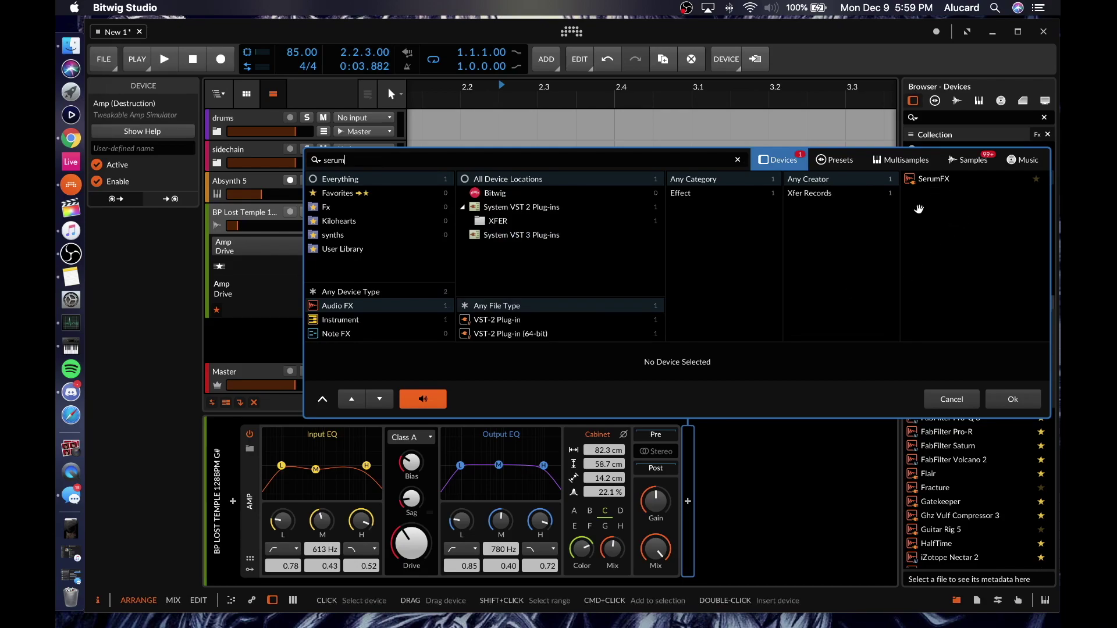
left_click(335, 192)
left_click(339, 320)
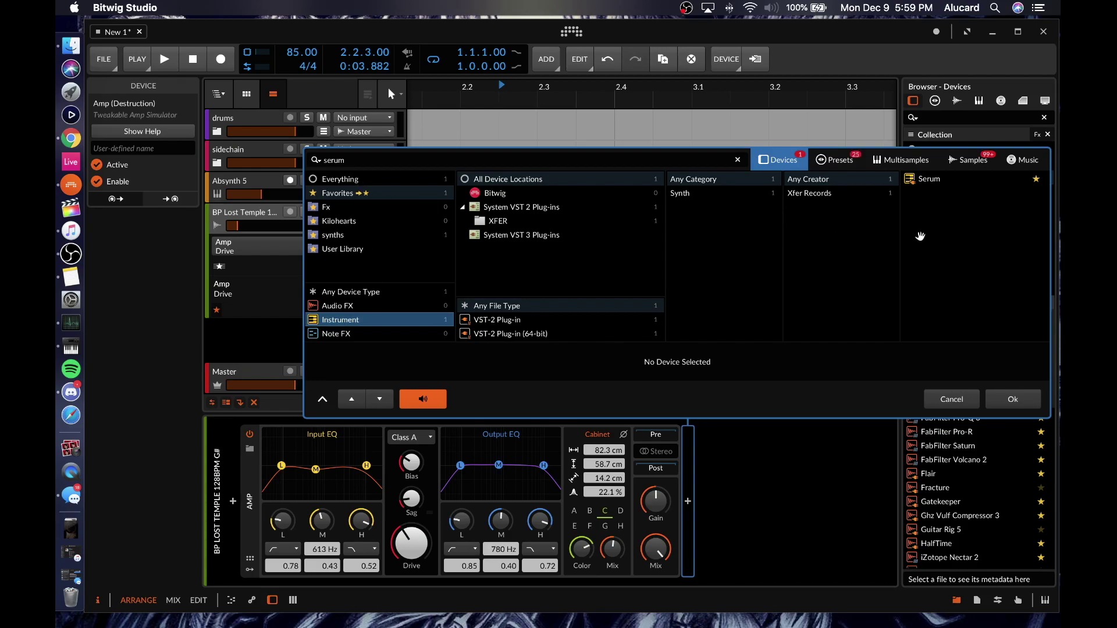
key("super+f")
type("phase")
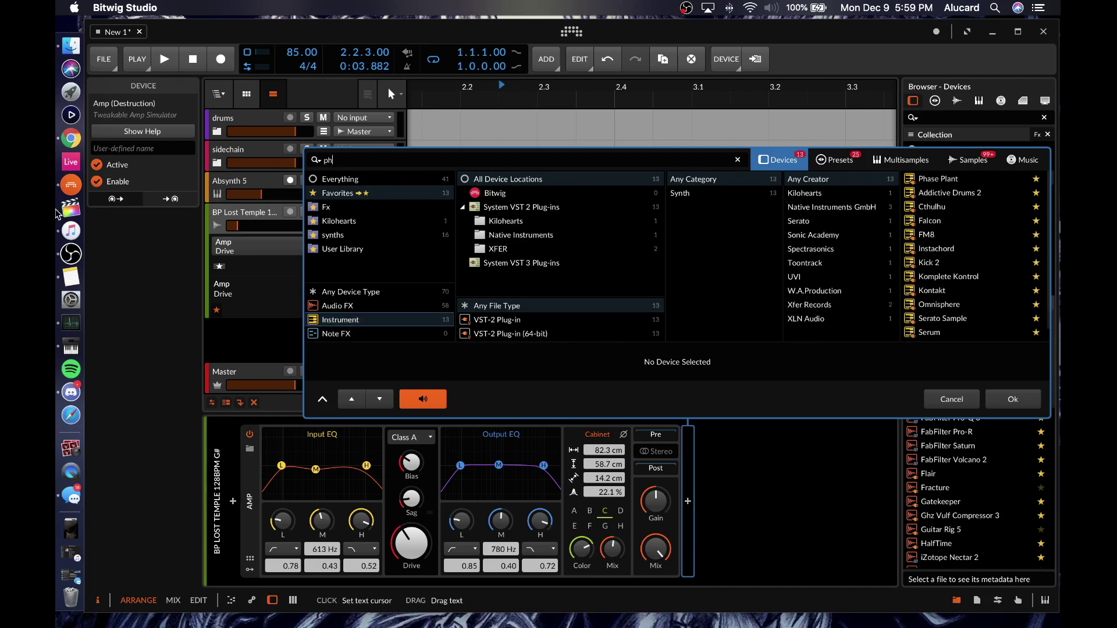
left_click(952, 182)
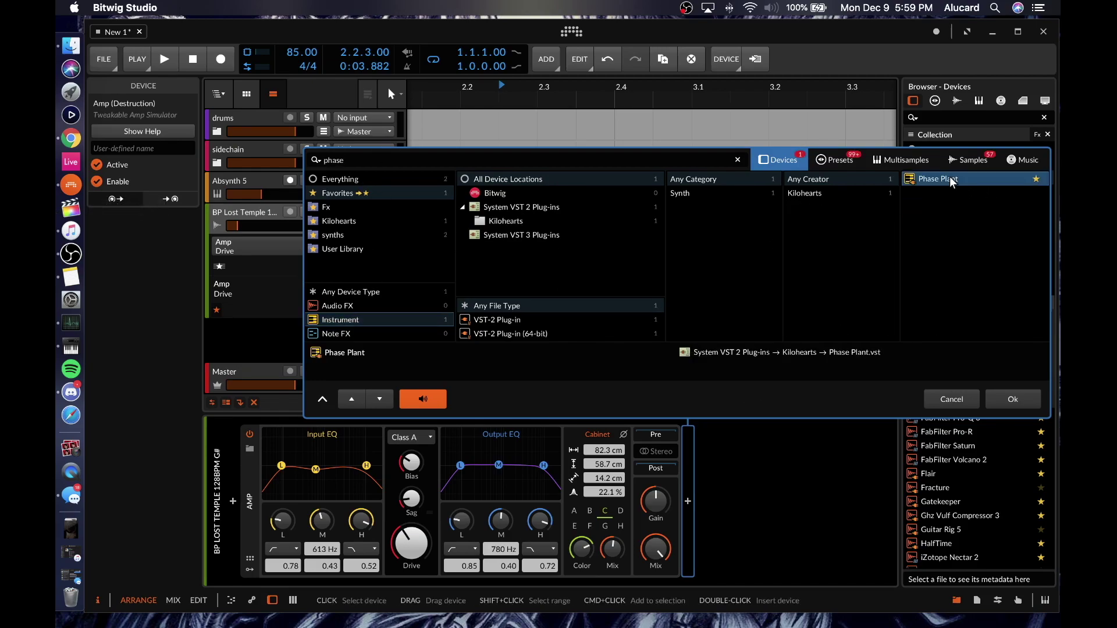
left_click(836, 159)
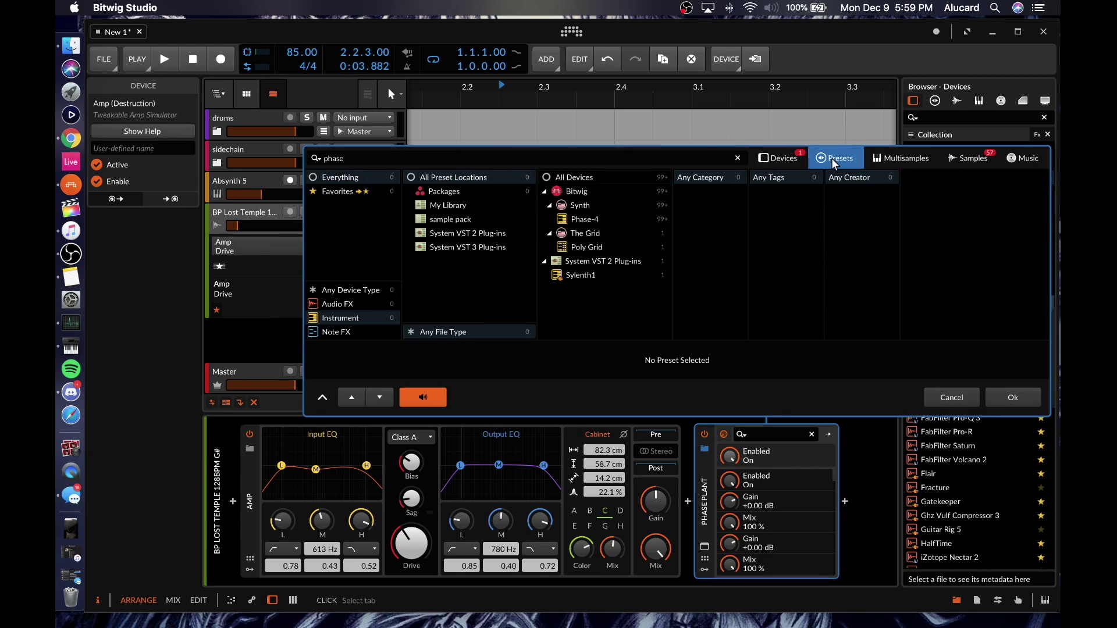
left_click(969, 158)
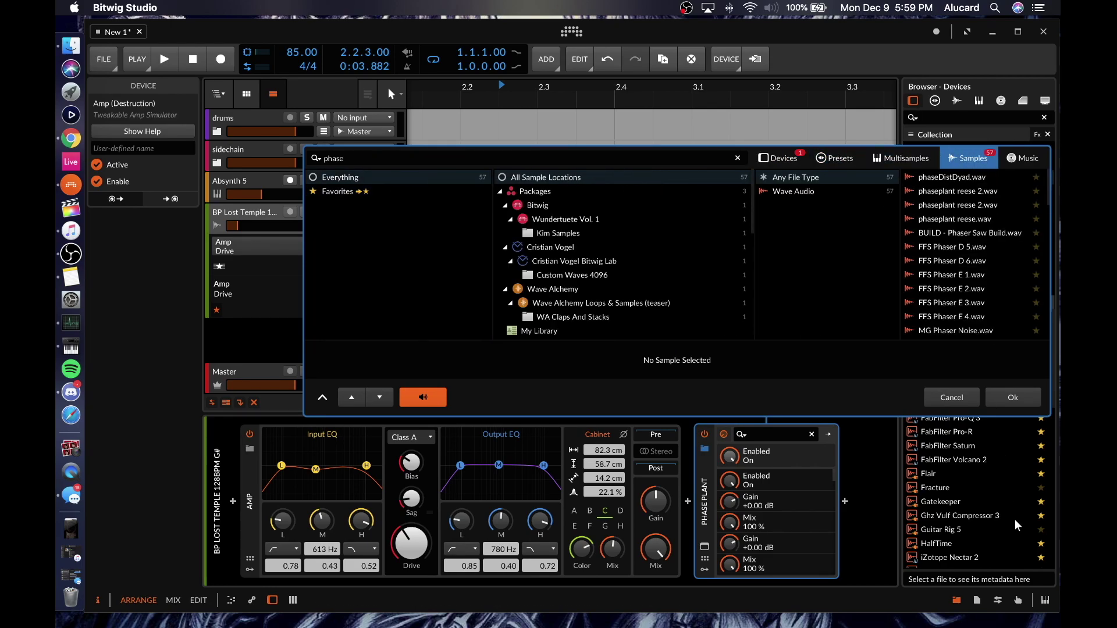
left_click(1012, 397)
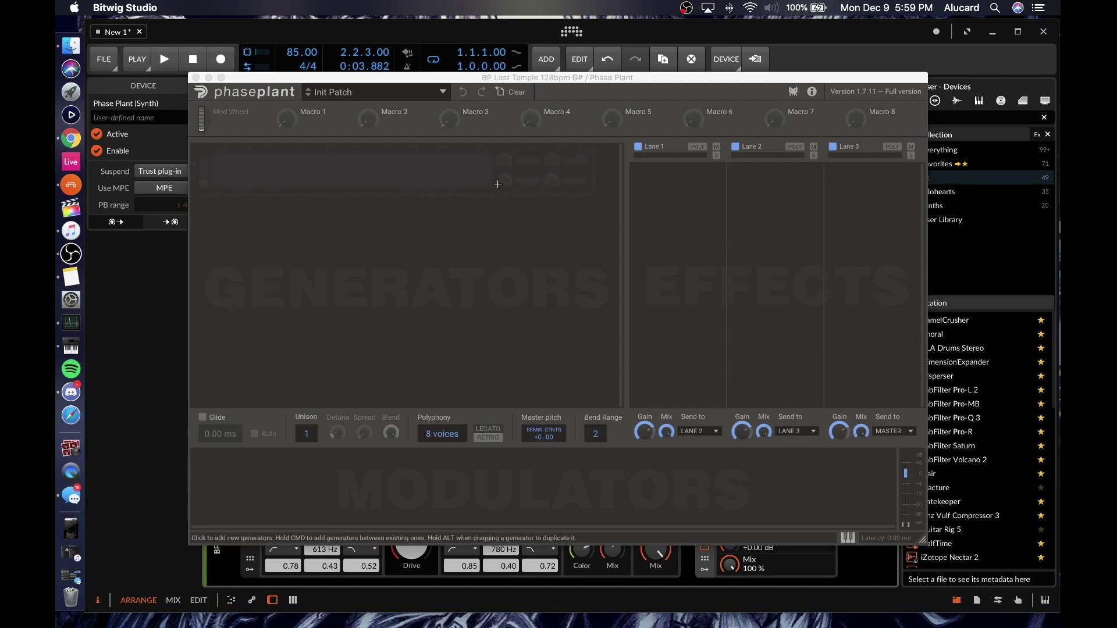
- Close the Phase Plant window and browser, and move Phase Plant ahead of Amp
left_click(194, 77)
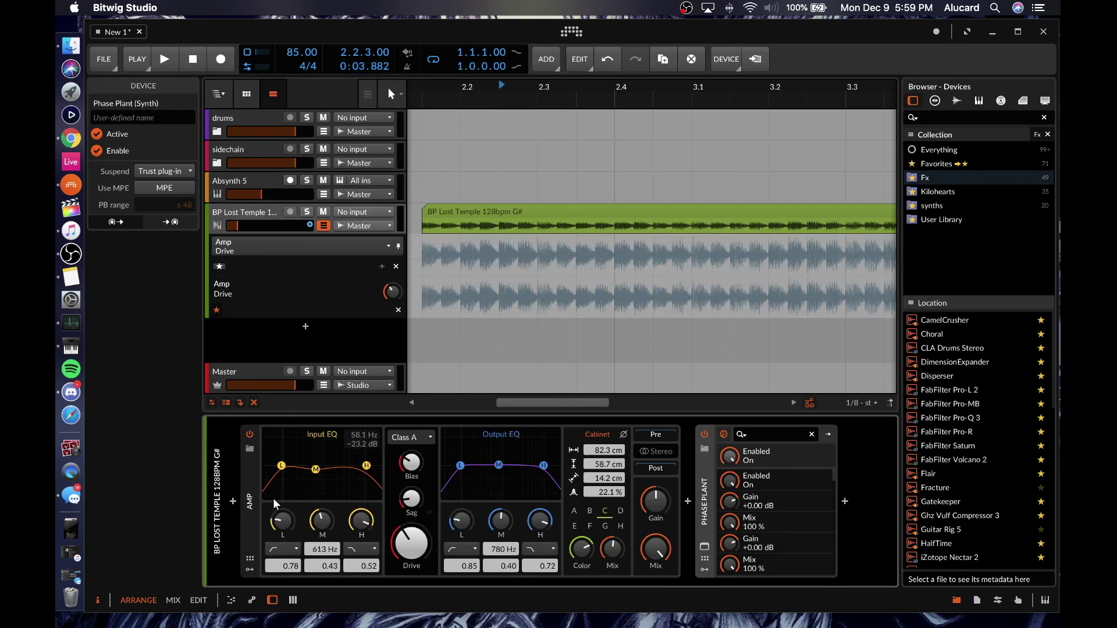
left_click(957, 595)
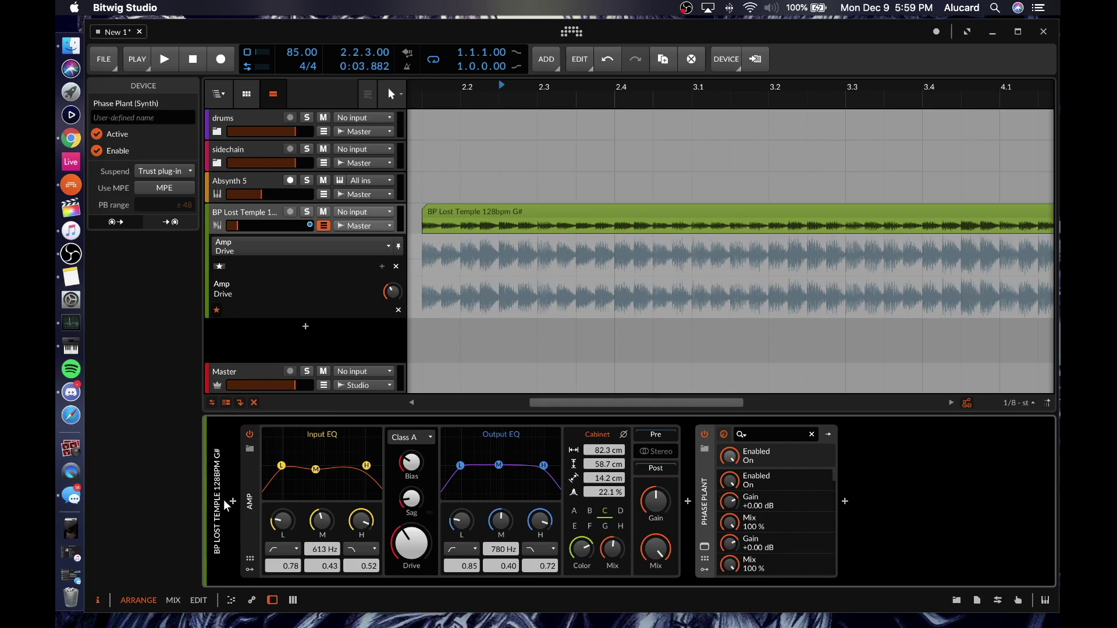
left_click(251, 507)
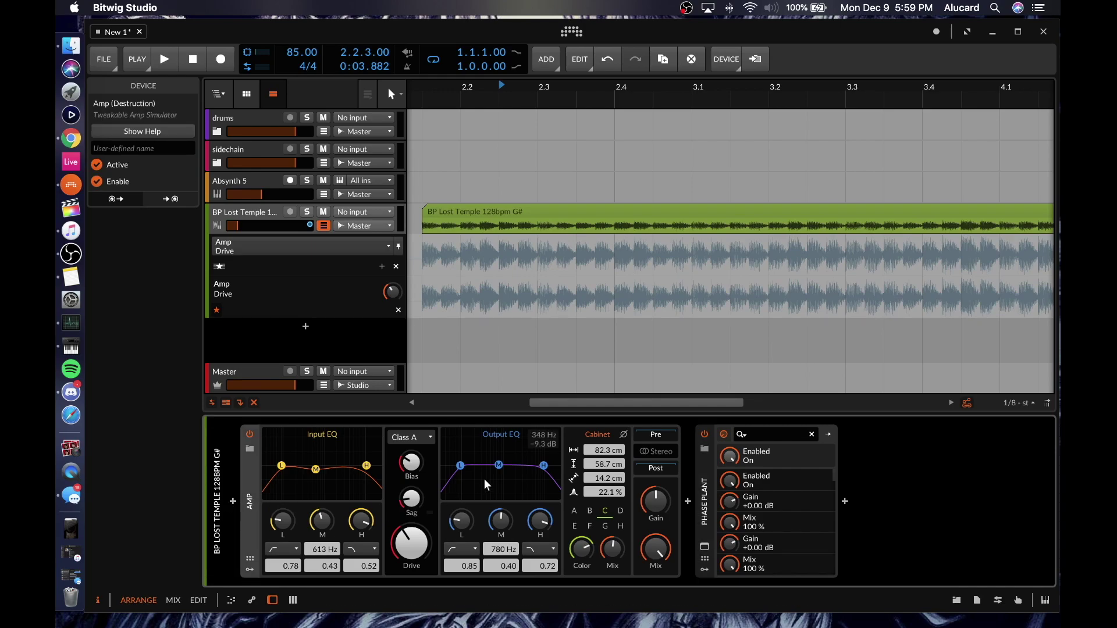
left_click_drag(705, 489, 362, 499)
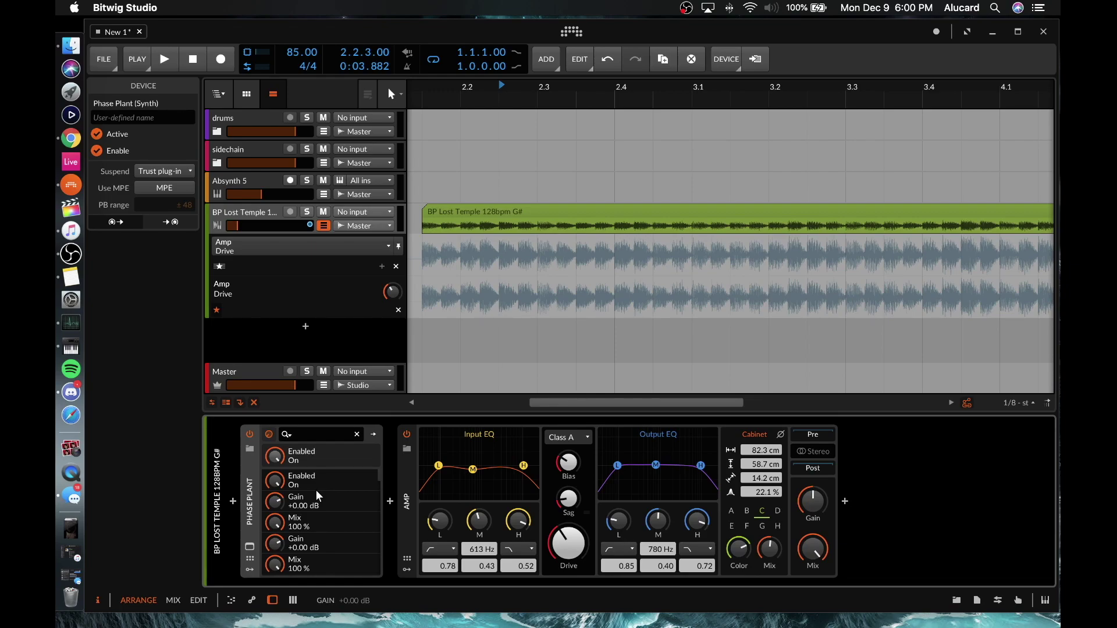
- Group Phase Plant and Amp into an Instrument Layer with Cmd+G
left_click(405, 490, "shift")
key("super+g")
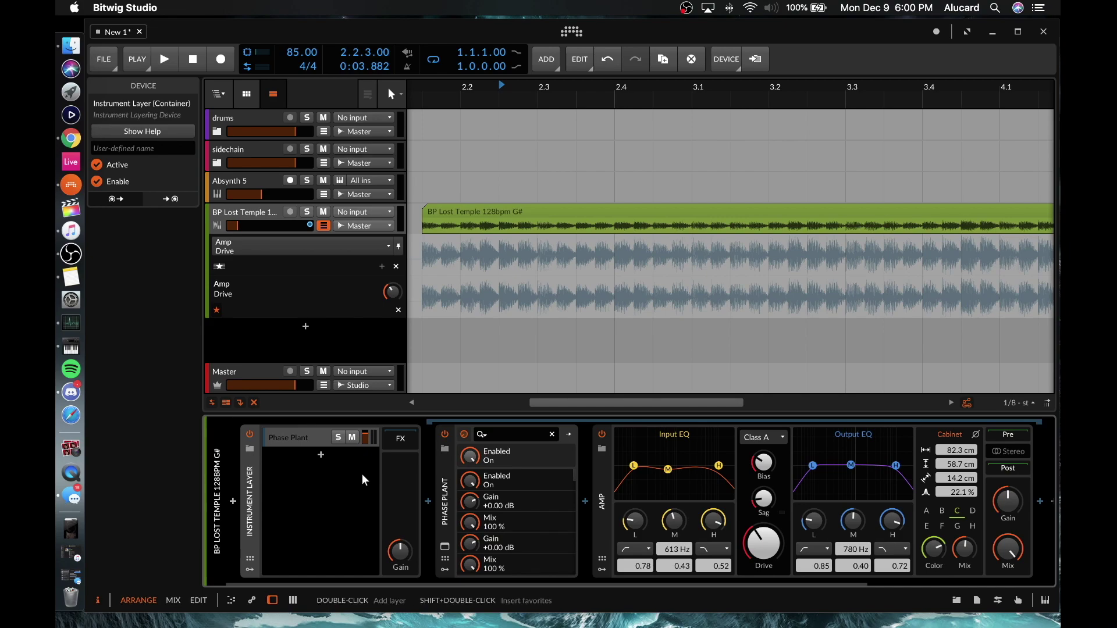
scroll(544, 428, "right", 1)
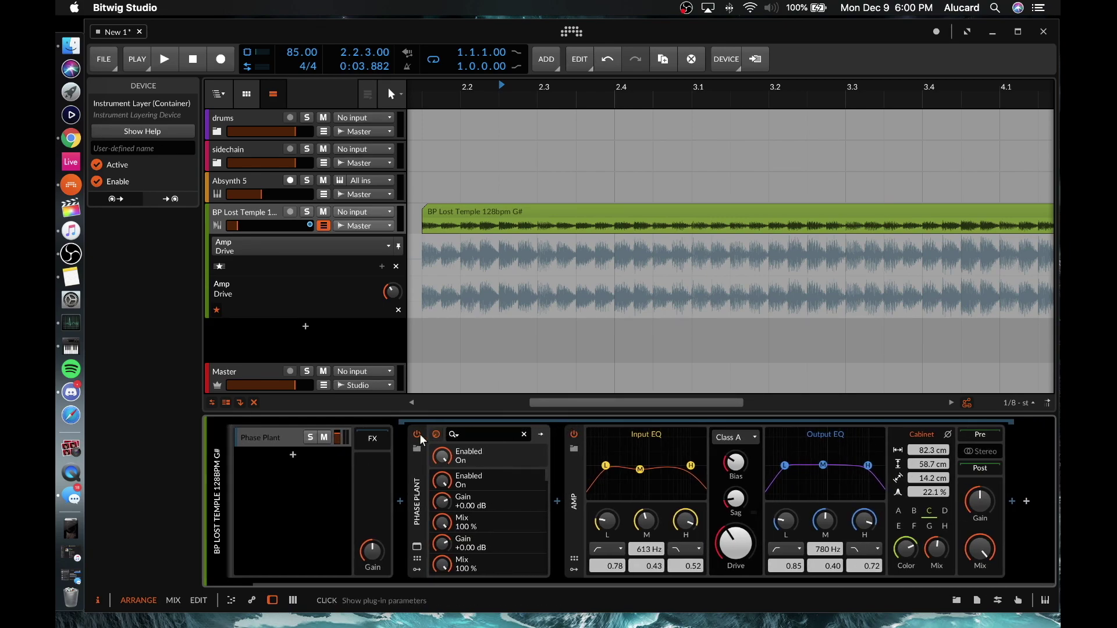
left_click(383, 444)
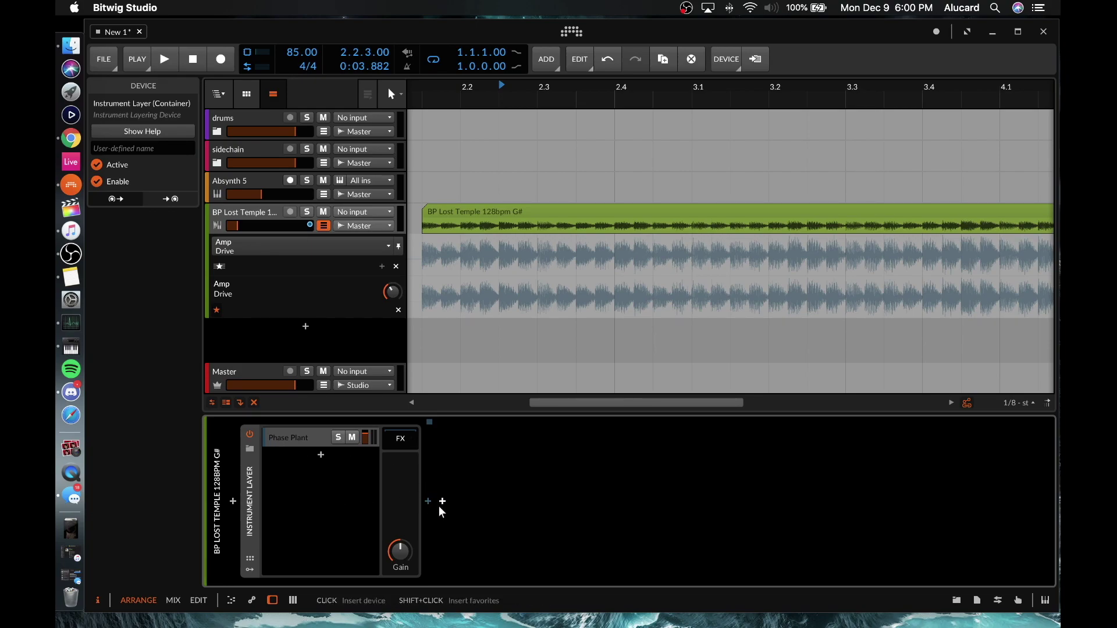
left_click(250, 217)
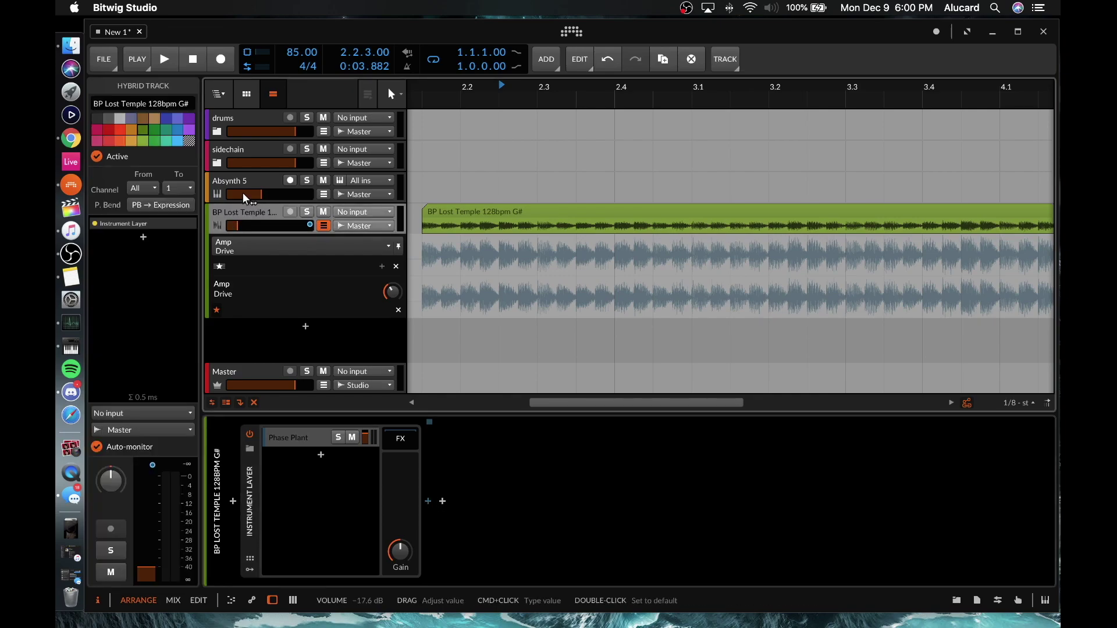
- Expand the drums group, select the Absynth 5 and BP Lost Temple tracks, and delete them
left_click(238, 186)
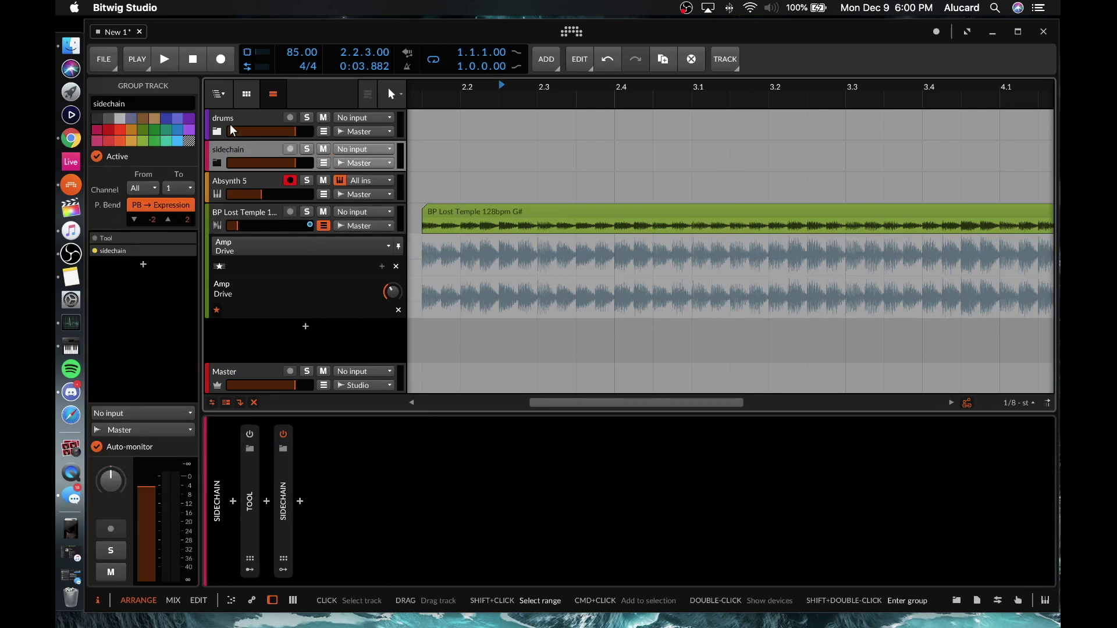
left_click(232, 121, "super")
left_click(249, 184)
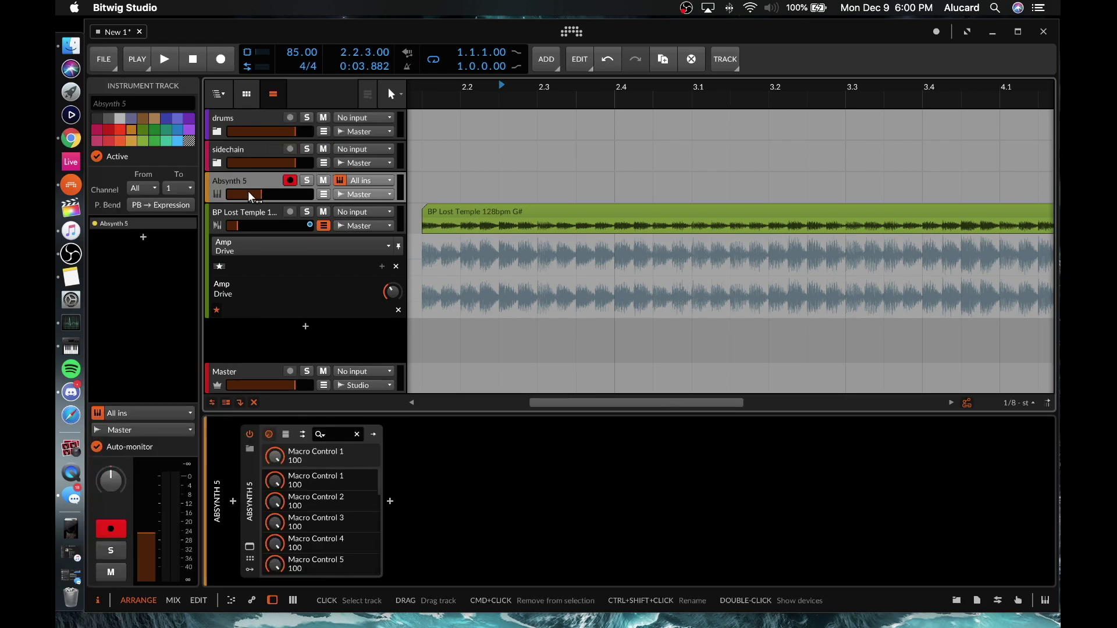
left_click(251, 119)
left_click(217, 132)
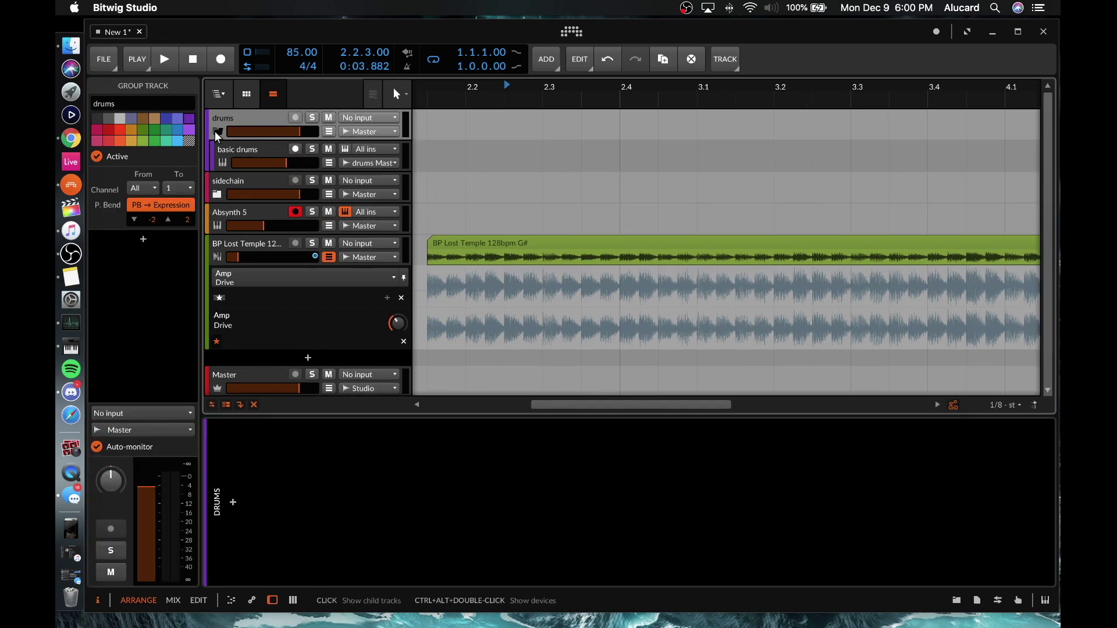
left_click(258, 186)
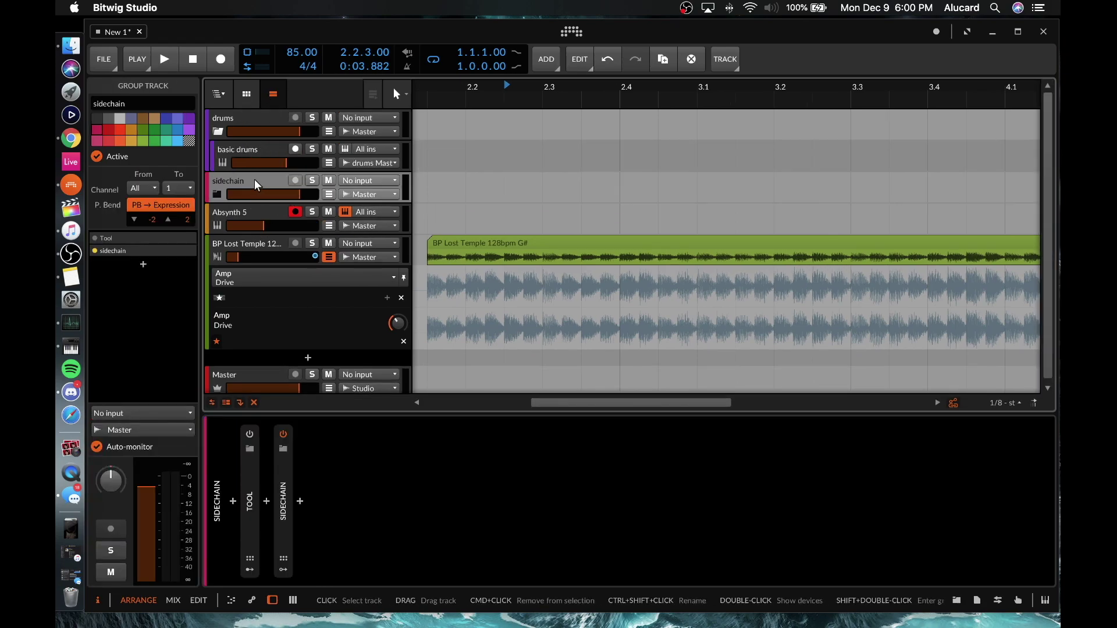
left_click(234, 218)
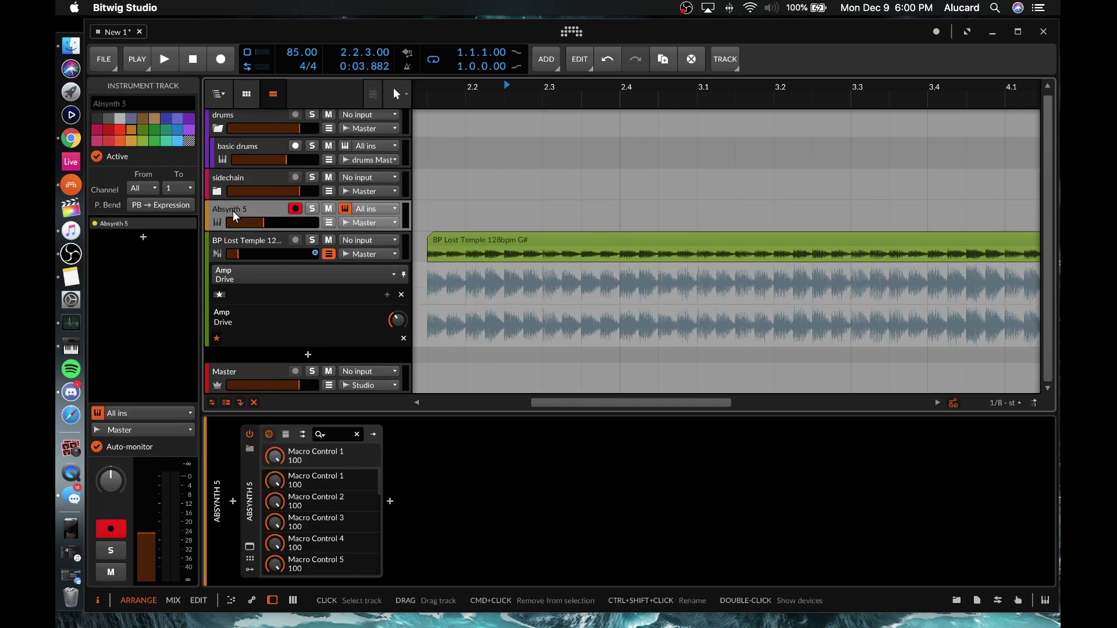
left_click(329, 254)
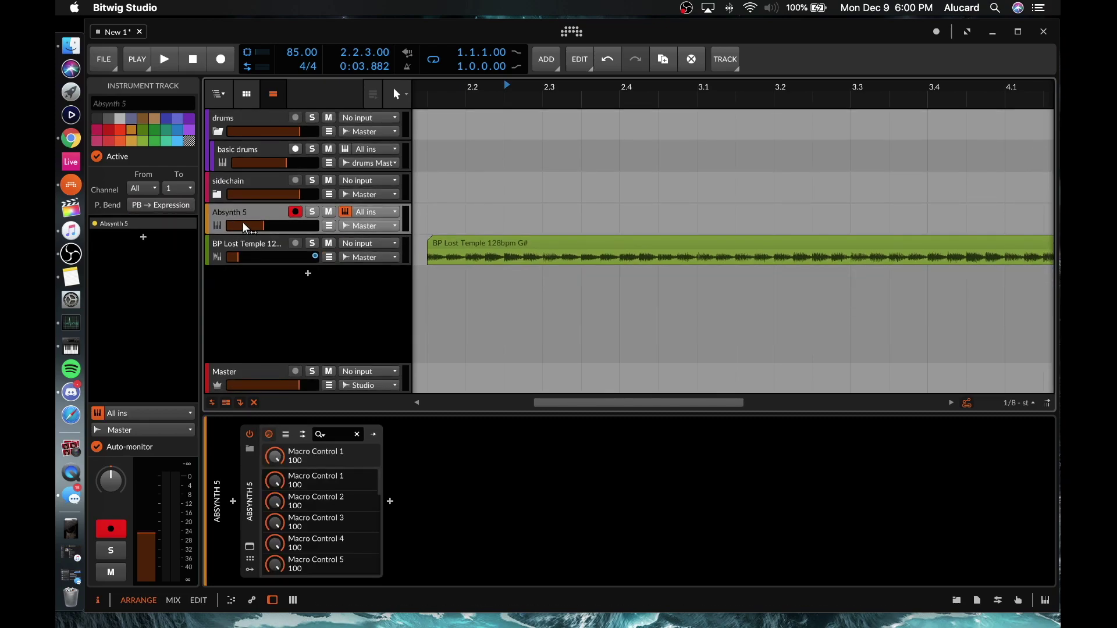
left_click(234, 260, "shift")
key("Delete")
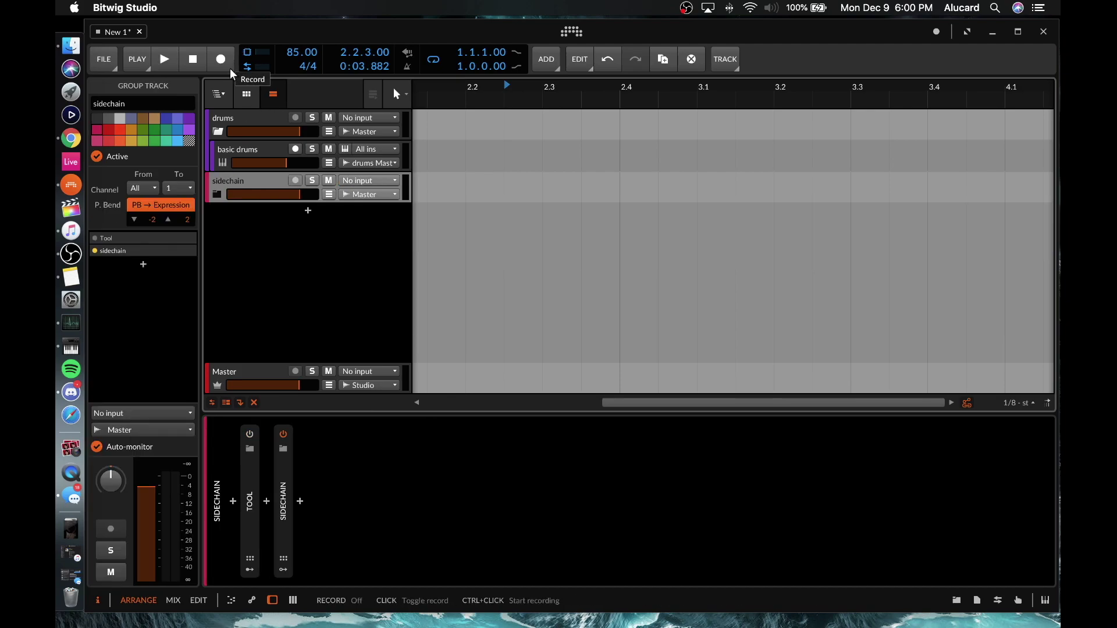
- Show the clip launcher beside the tracks and select bars 1.1–1.2 on basic drums
key("o")
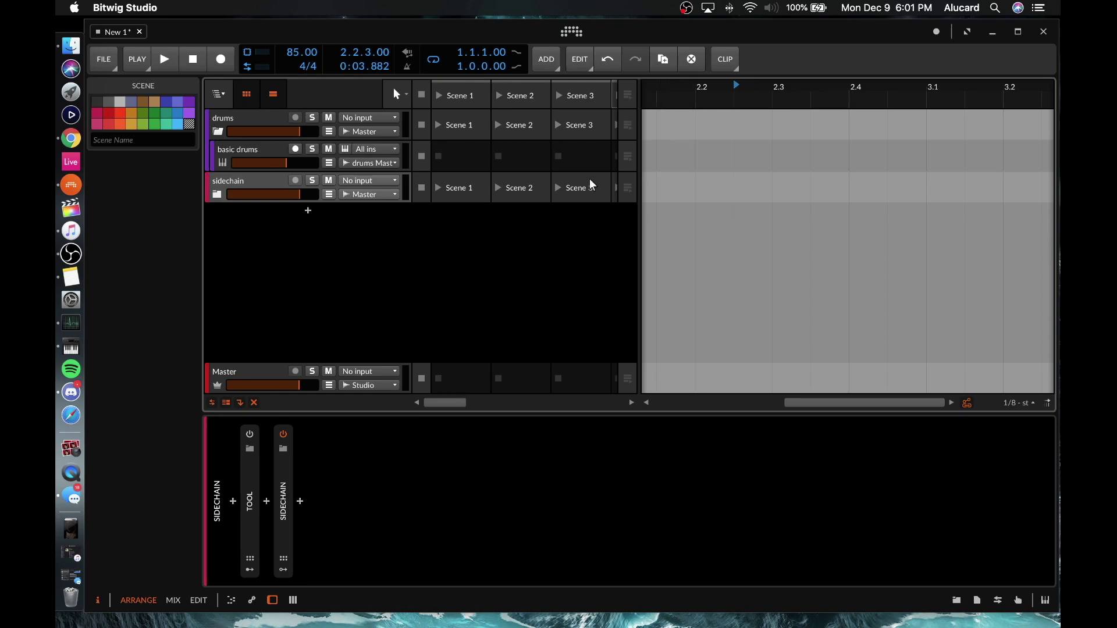
scroll(703, 142, "left", 1)
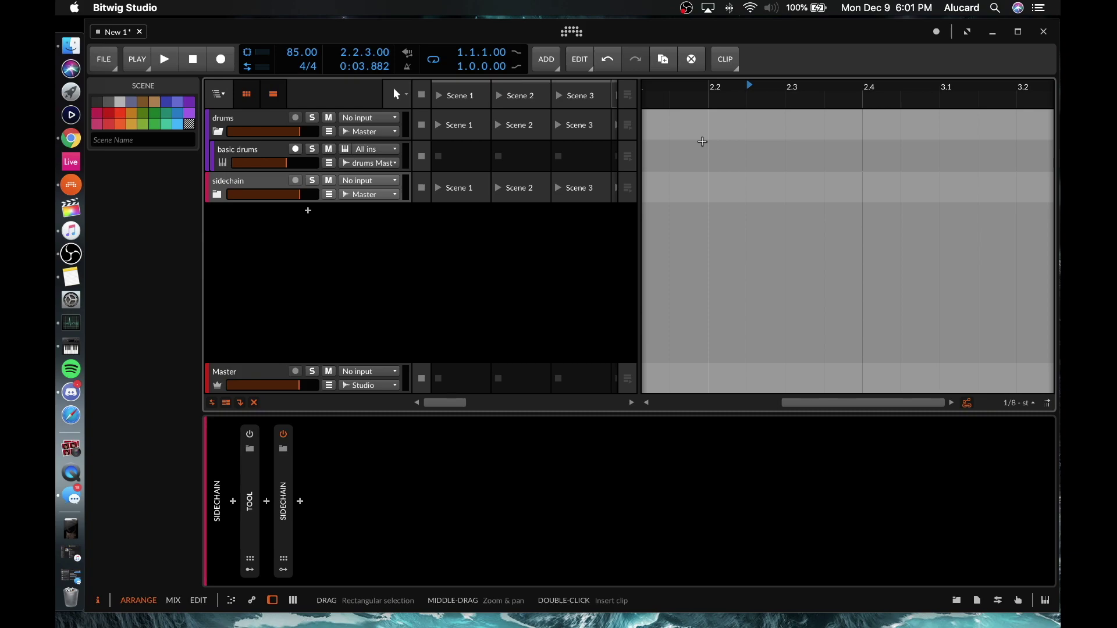
scroll(554, 162, "right", 1)
scroll(664, 146, "left", 5)
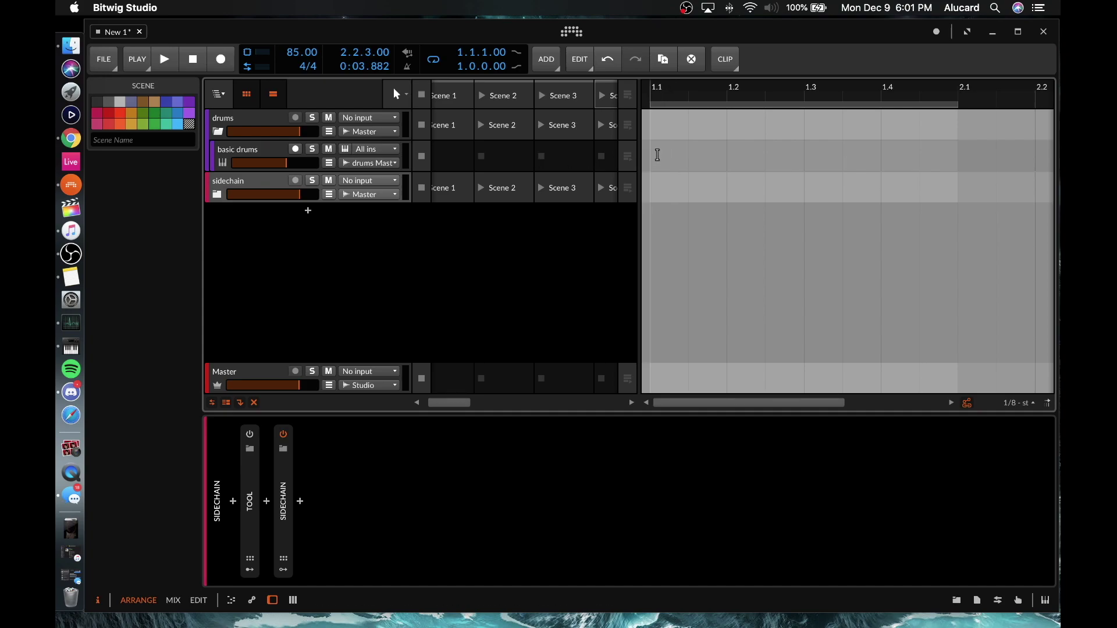
left_click_drag(652, 155, 717, 155)
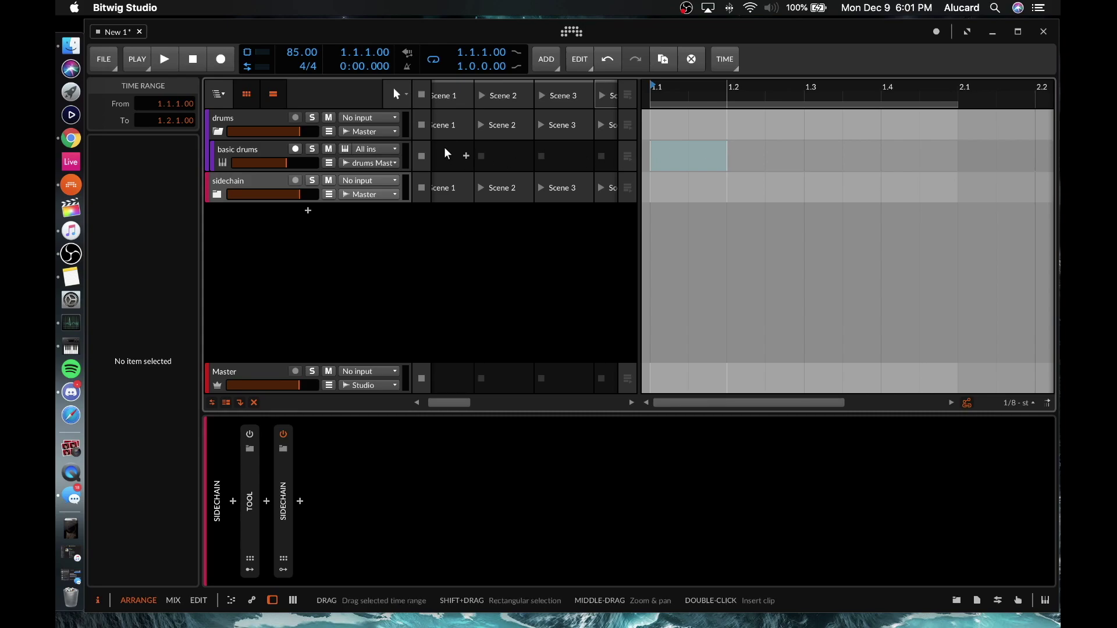
scroll(462, 156, "left", 2)
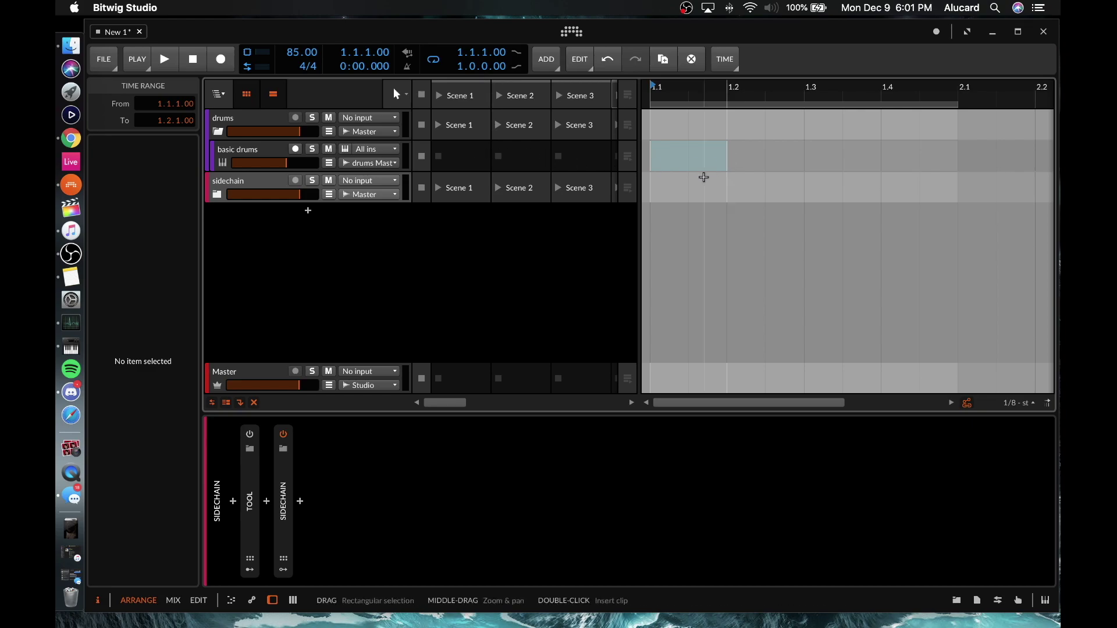
- Select the sidechain track's Scene 1 slot and hide the inspector panel
left_click(459, 187)
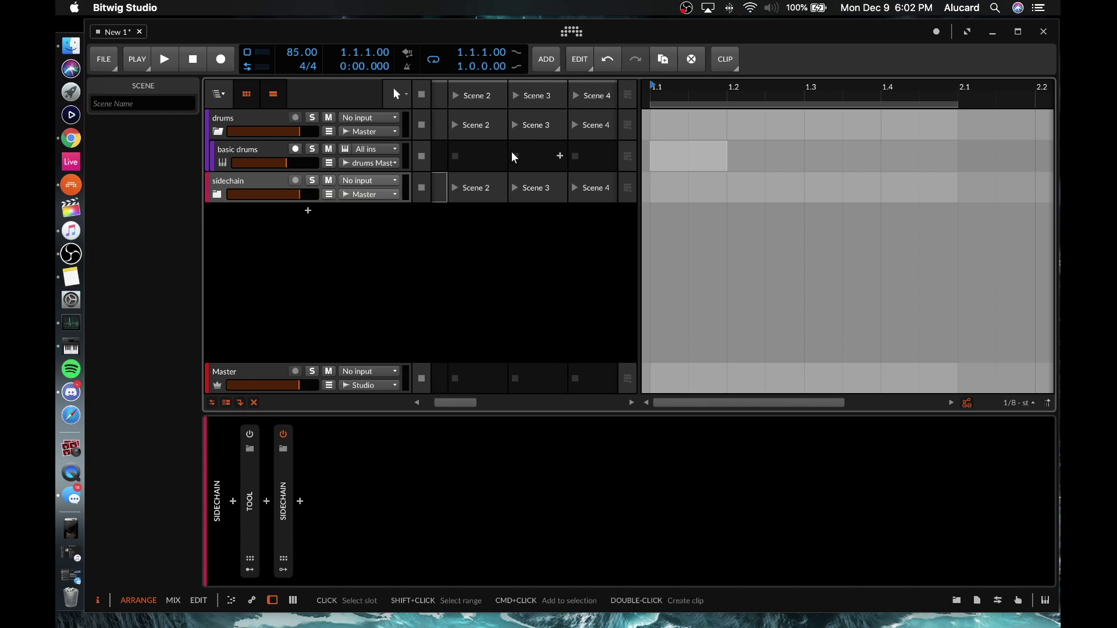
scroll(526, 152, "right", 8)
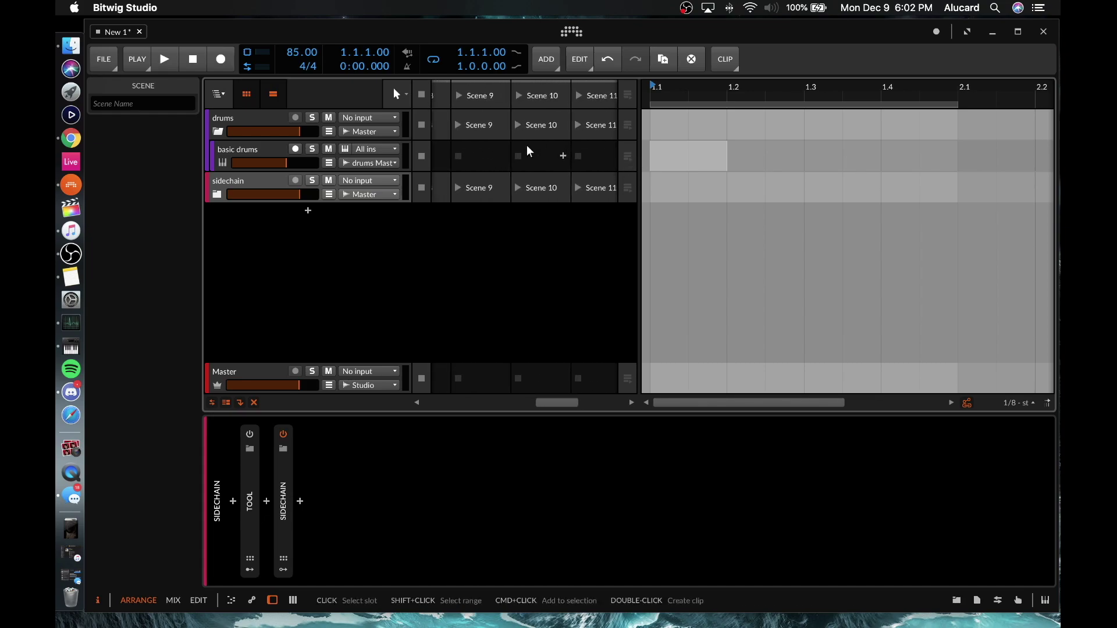
scroll(526, 154, "left", 7)
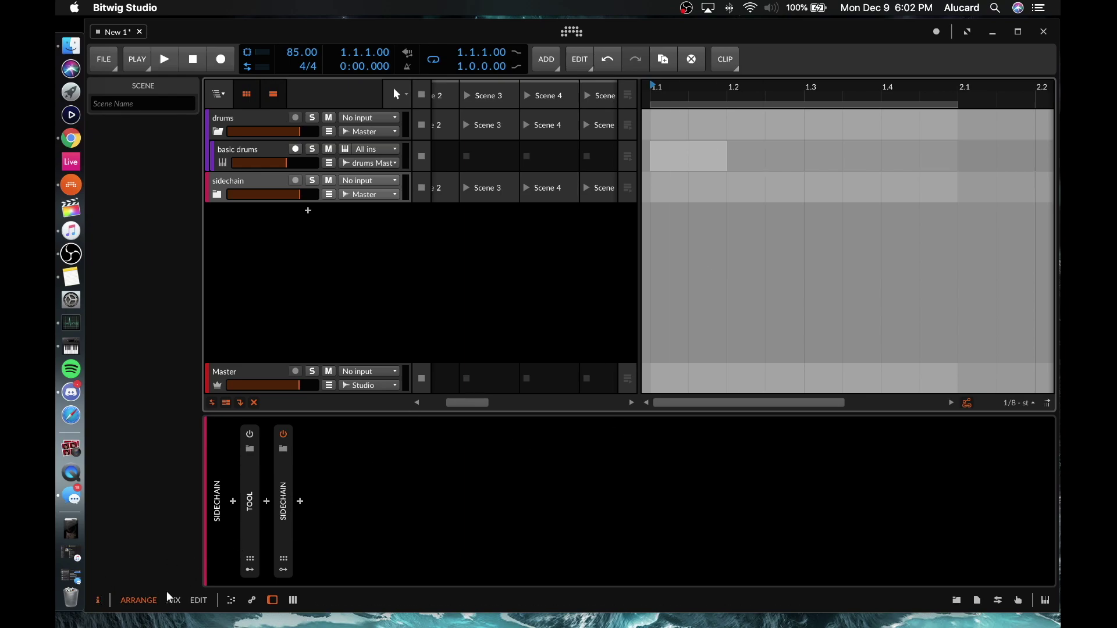
left_click(101, 603)
- Hide the device panel and toggle the clip launcher and arrangement timeline off and back on
left_click(275, 605)
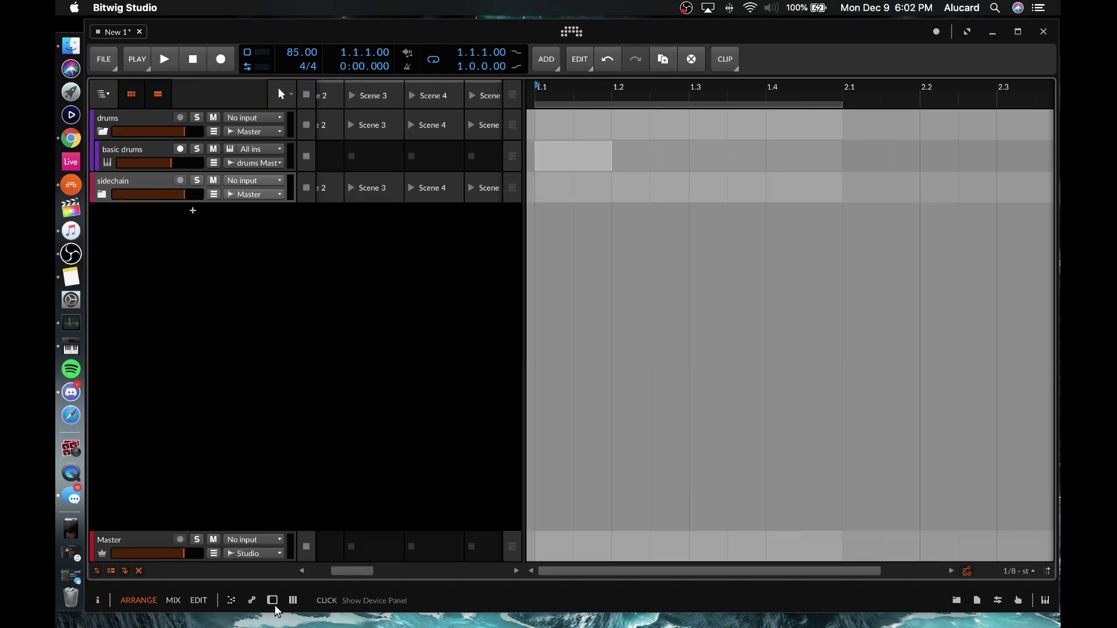
scroll(381, 155, "right", 1)
left_click(140, 95)
left_click(141, 95)
left_click(158, 95)
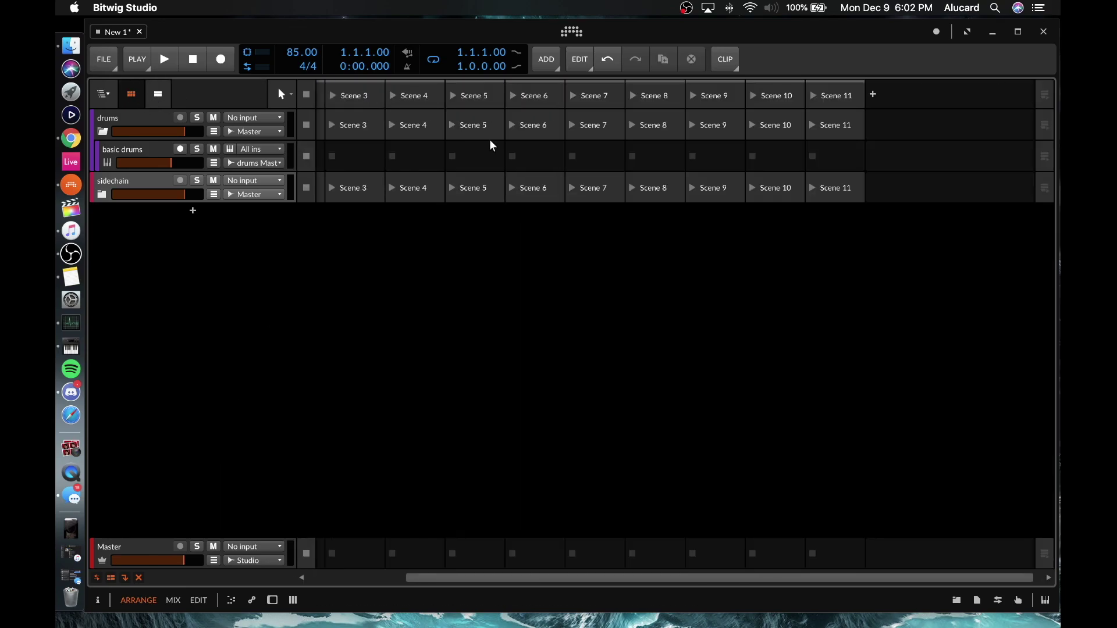
left_click(157, 94)
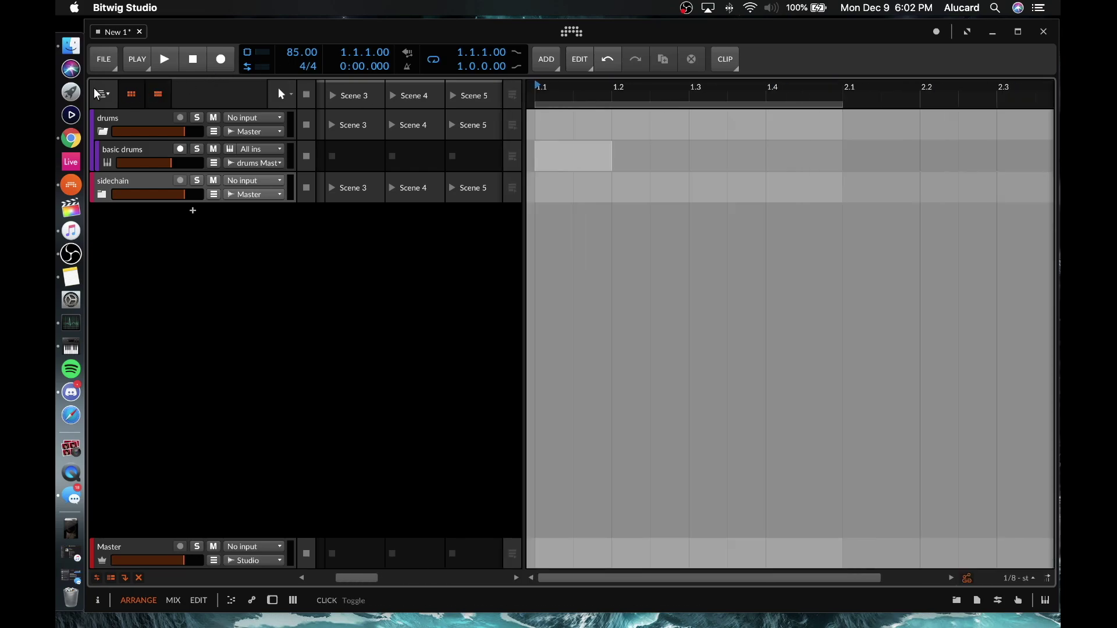
- Browse into the drums group and back to project level, then switch to the Mix layout
left_click(102, 95)
left_click(102, 97)
left_click(105, 100)
left_click(106, 104)
left_click(108, 99)
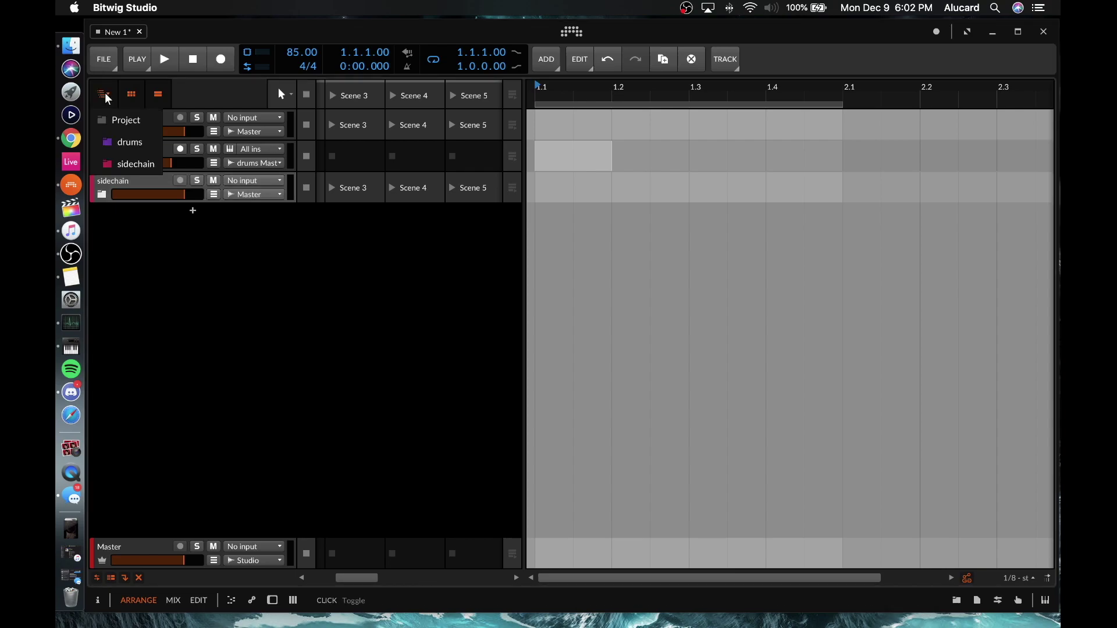
left_click(115, 144)
left_click(123, 95)
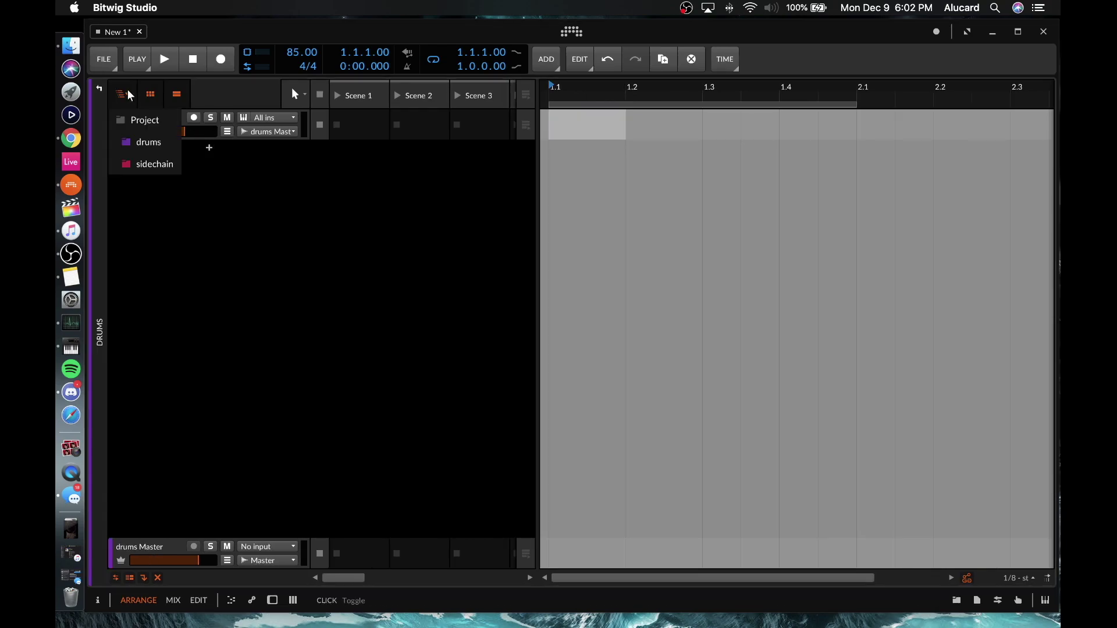
left_click(132, 120)
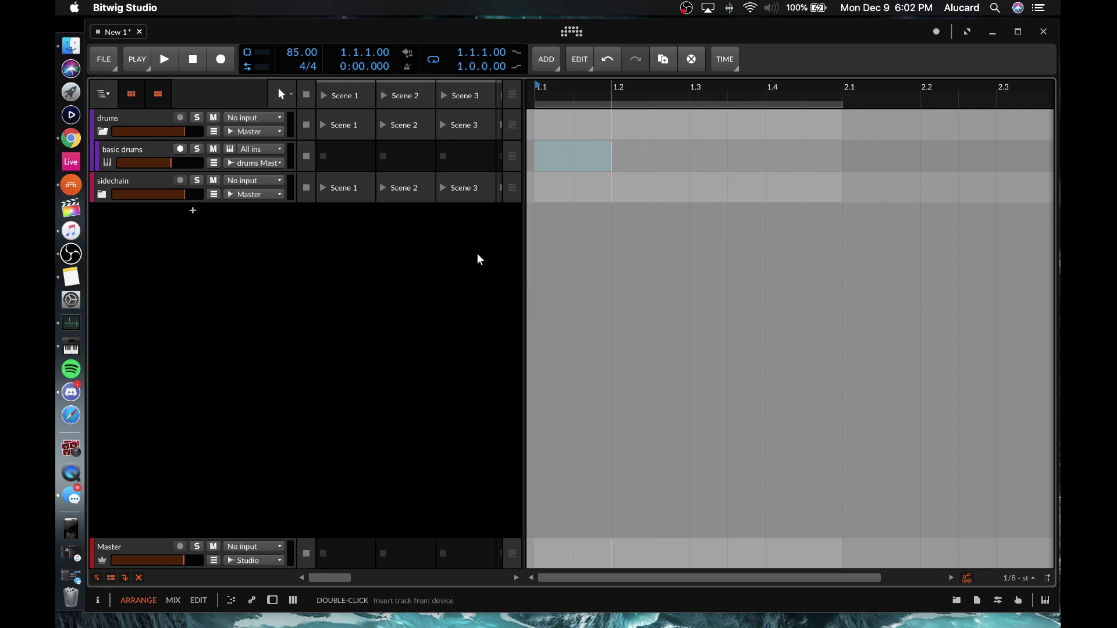
left_click(173, 601)
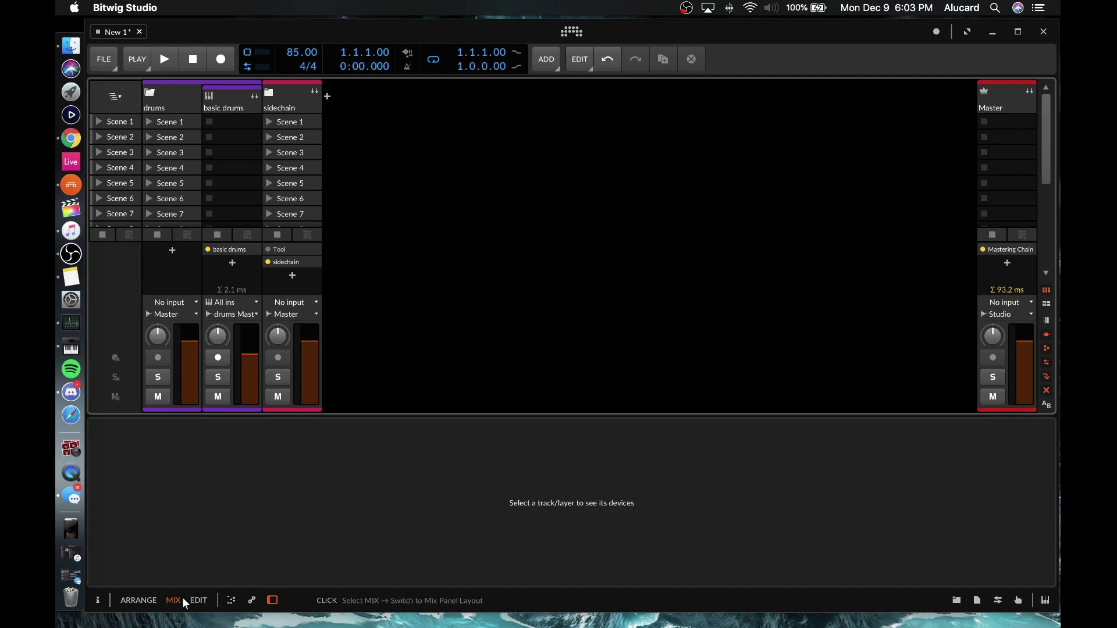
- Peek at the piano roll in Edit, then return to Arrange with the device panel shown
left_click(198, 601)
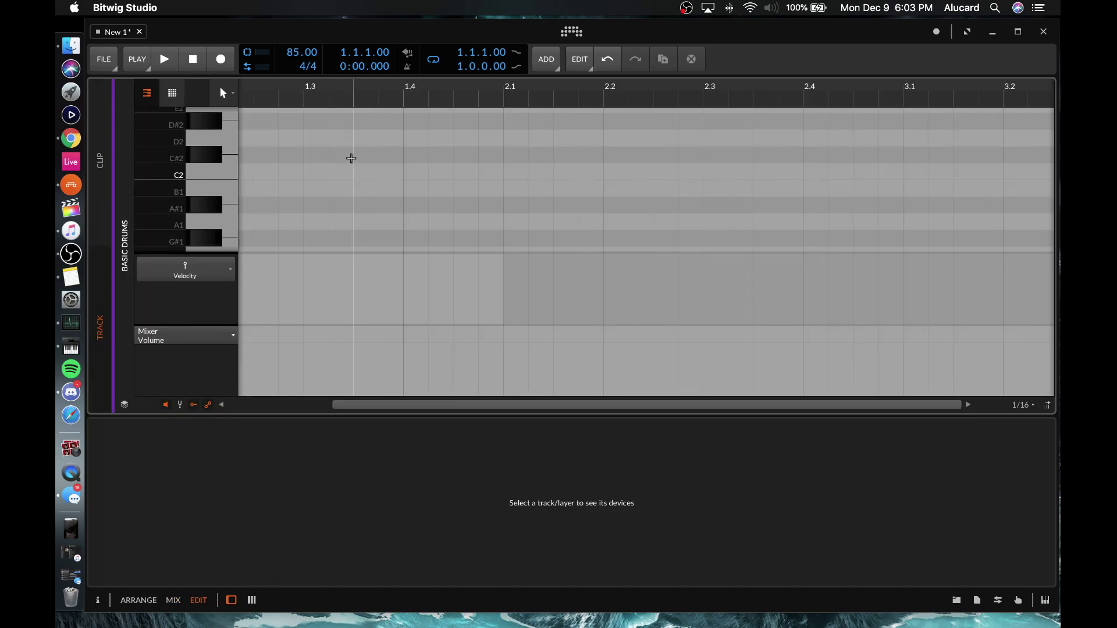
scroll(346, 160, "down", 3)
scroll(346, 161, "up", 5)
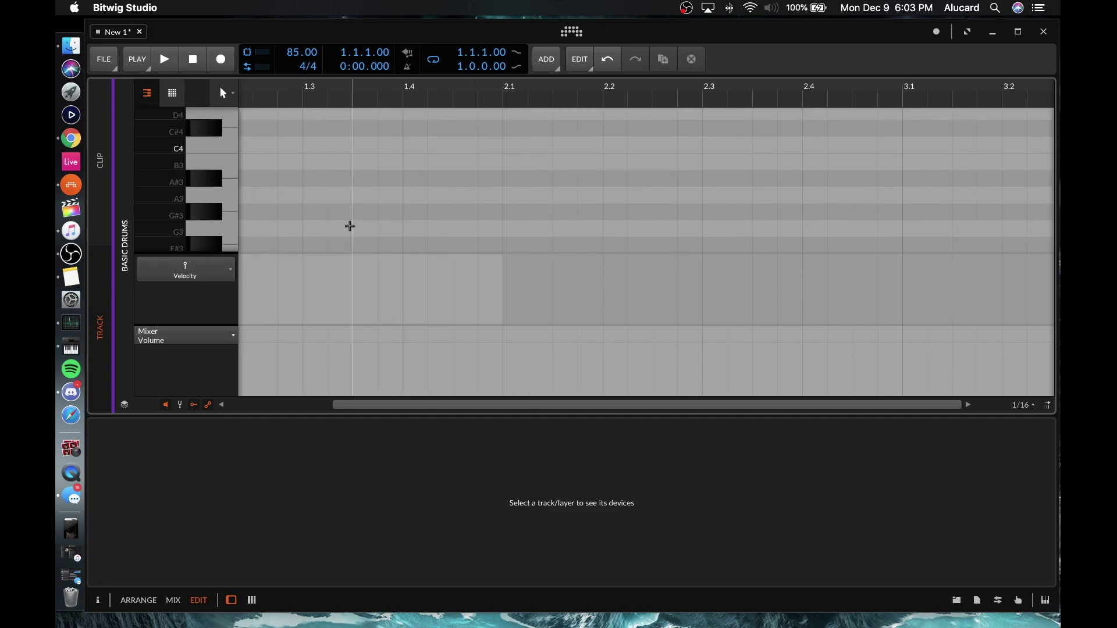
left_click(138, 601)
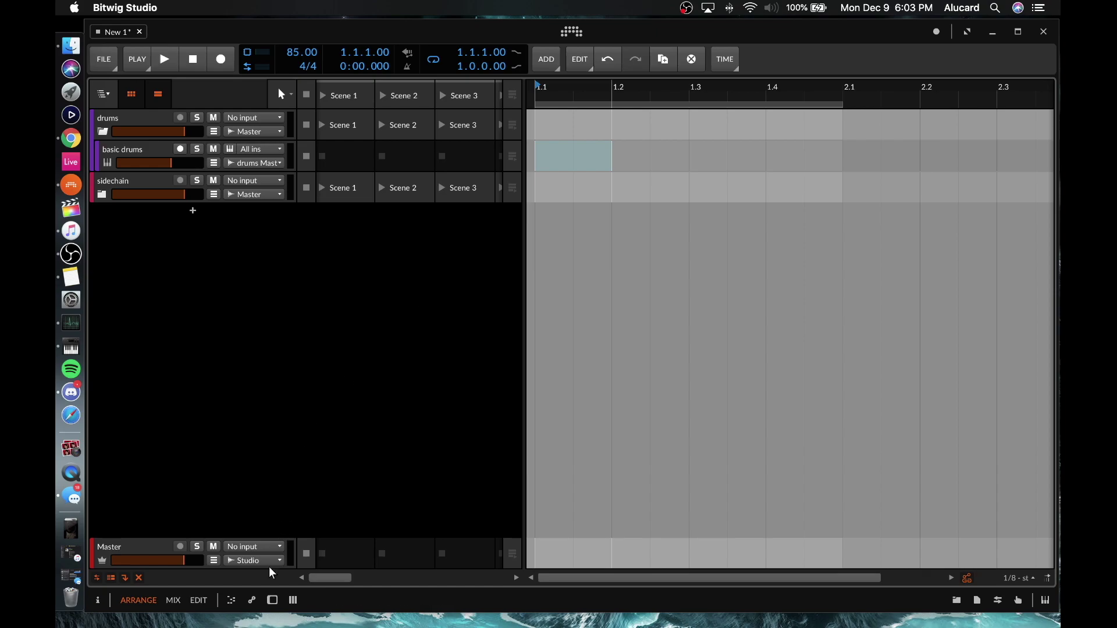
left_click(272, 600)
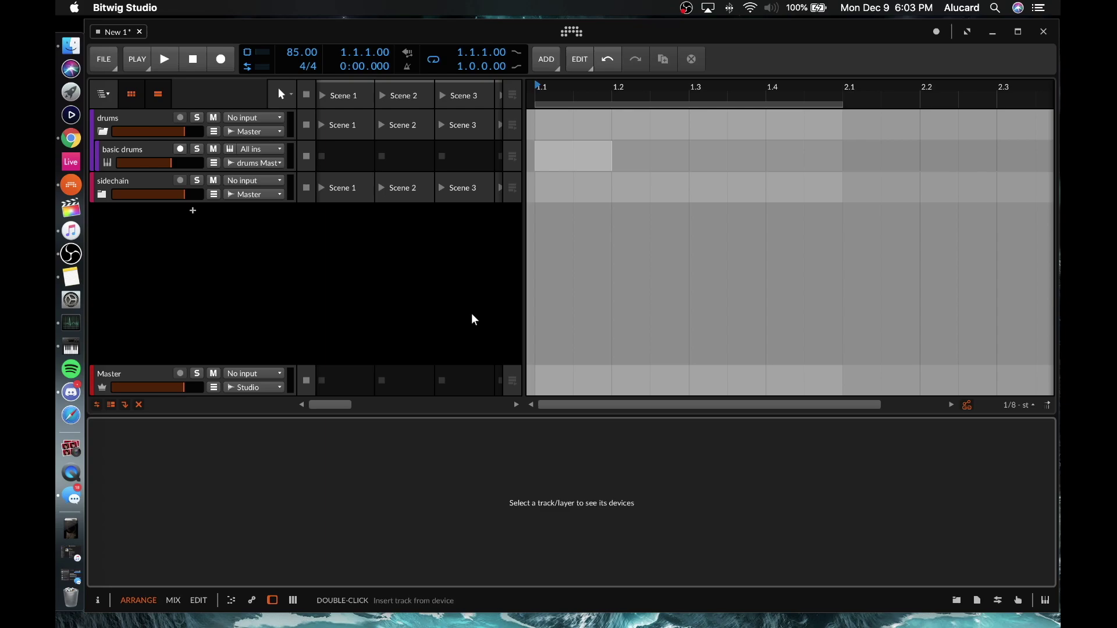
- Select the drums track, hide the clip launcher, and open the browser on its Samples tab
left_click(165, 124)
key("alt+c")
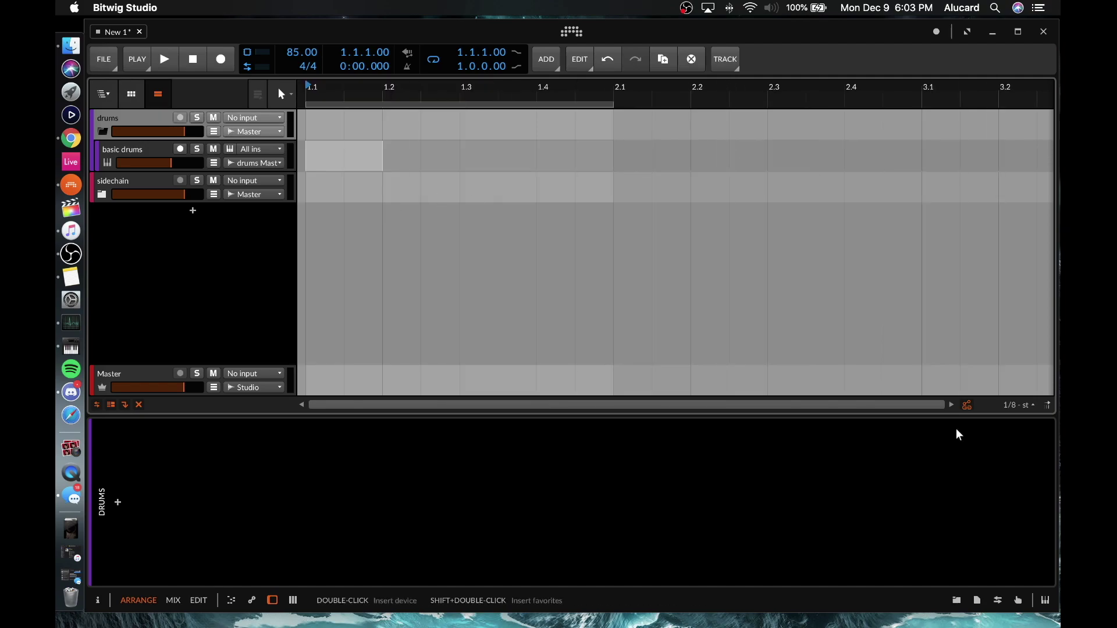
left_click(956, 600)
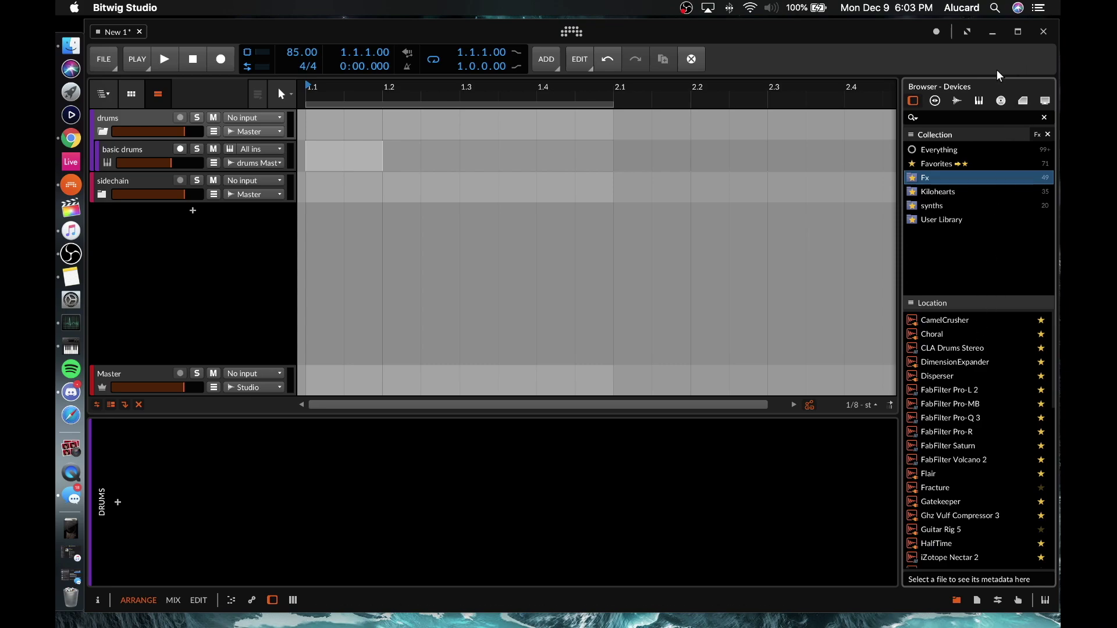
left_click(957, 101)
- Drag the BP Major Wobble 128bpm F# sample onto a new audio track at bar 1 and select it
left_click(970, 335)
left_click_drag(970, 336, 331, 217)
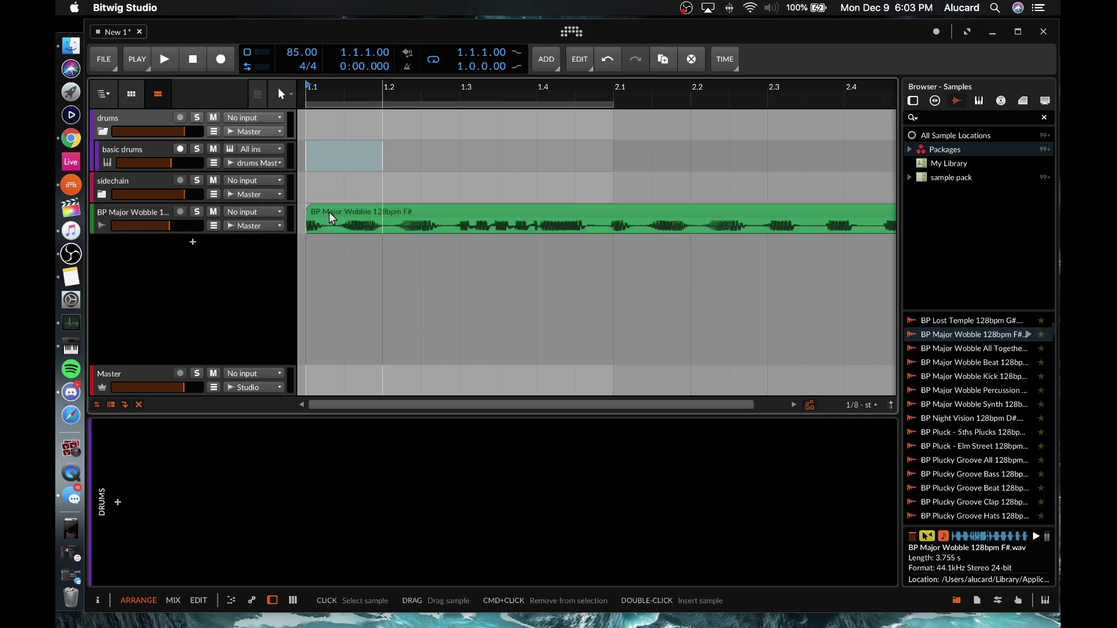
key("minus")
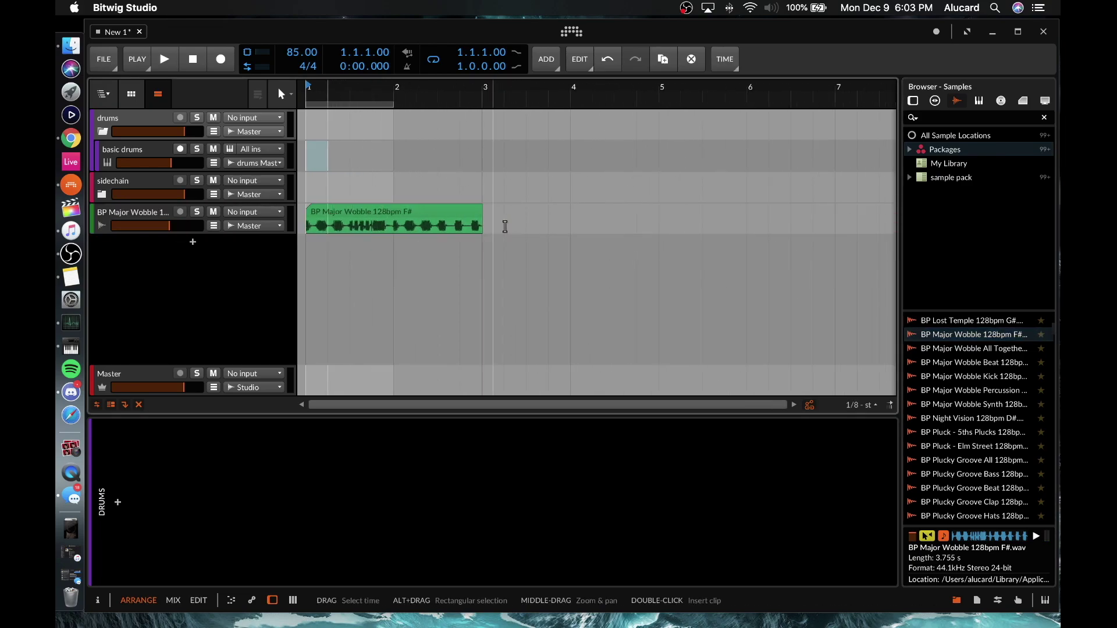
key("plus")
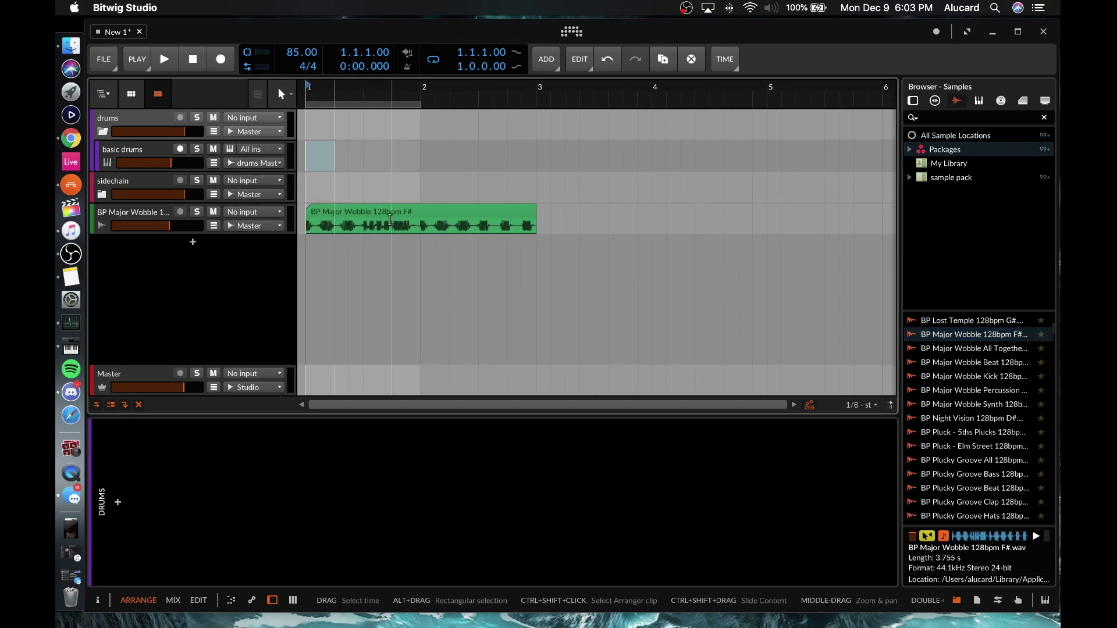
left_click(384, 215)
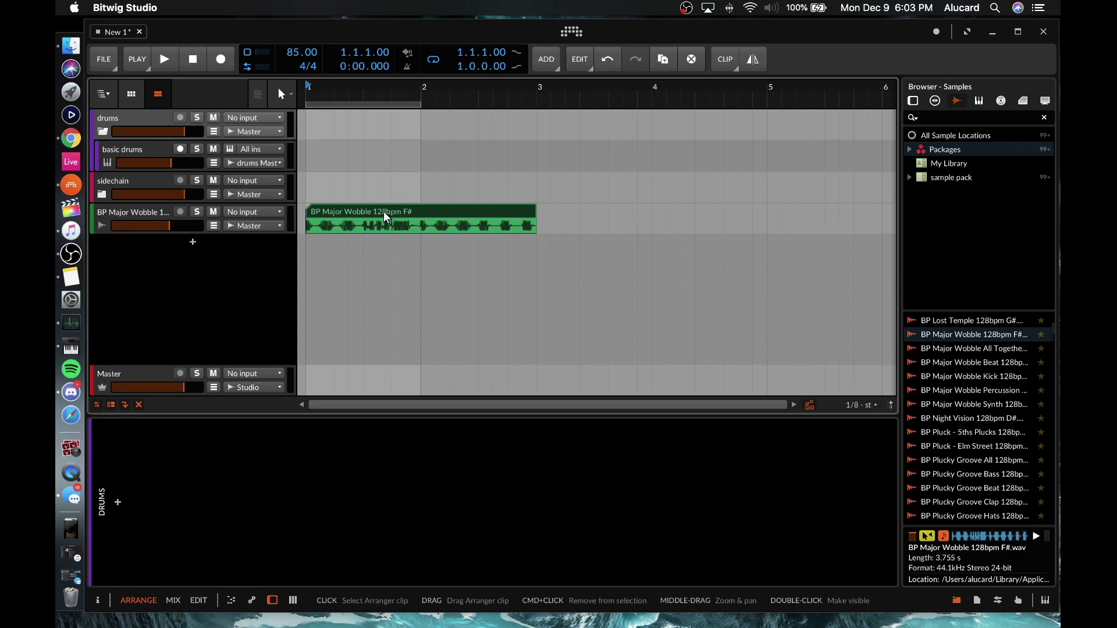
- Undo the wobble clip's length change back to two bars, then open Settings from the File menu
right_click(438, 212)
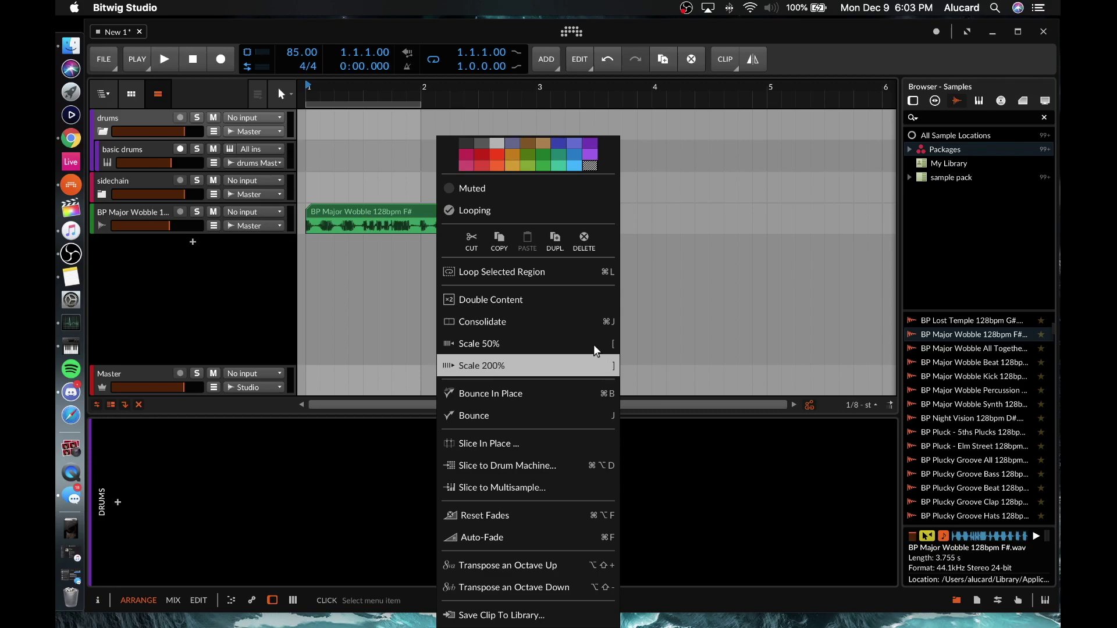
left_click(400, 218)
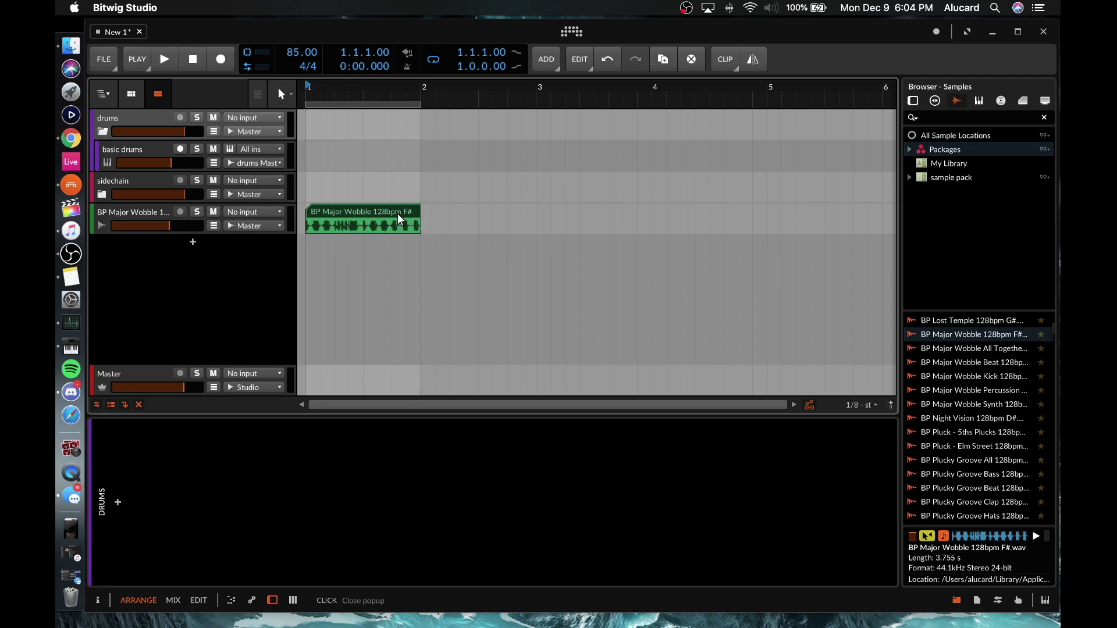
key("super+z")
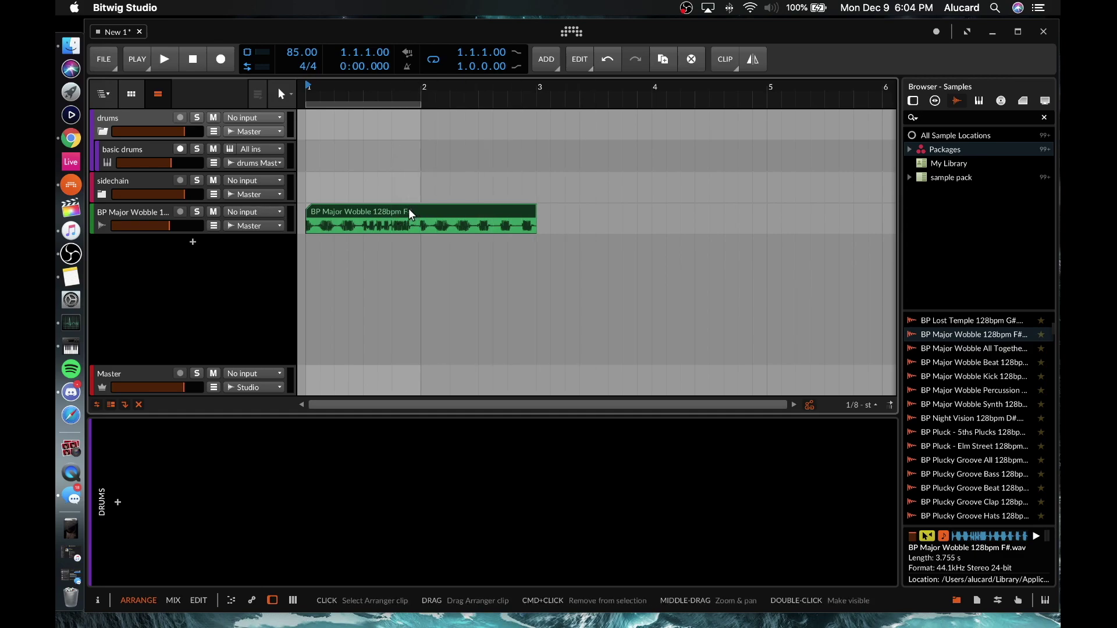
left_click(96, 60)
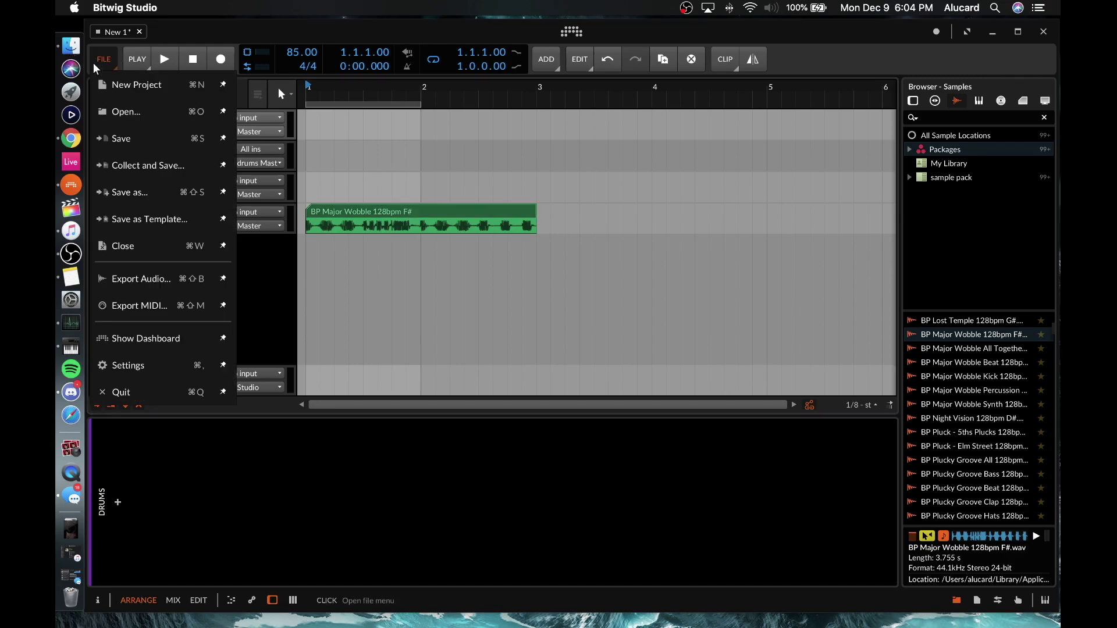
left_click(128, 365)
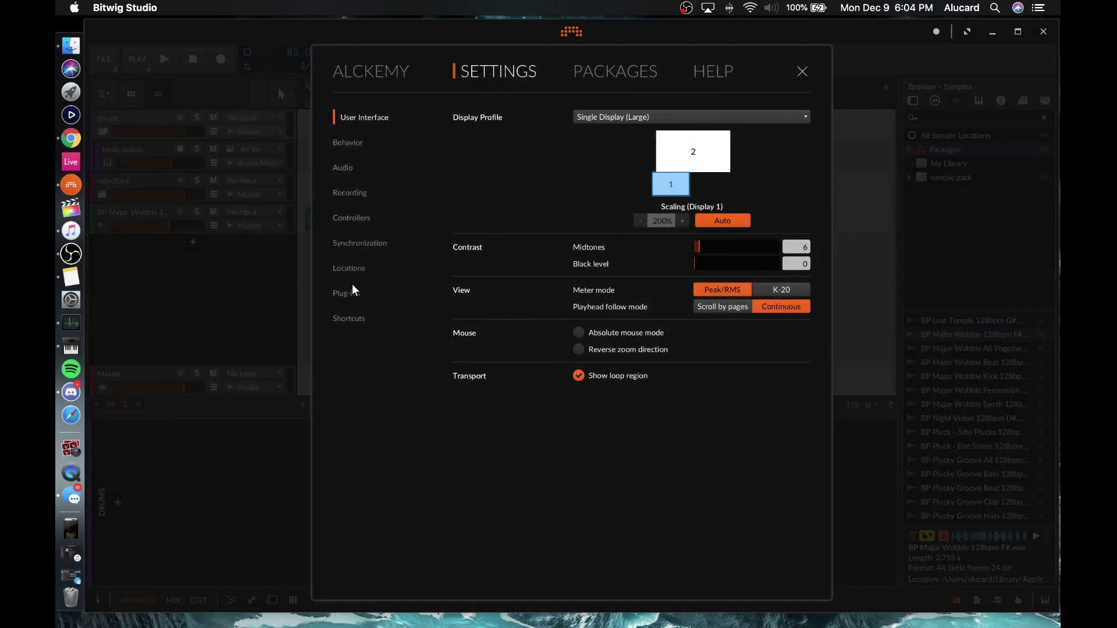
- Scroll through the Shortcuts page of Settings, then close Settings with Escape
left_click(348, 317)
scroll(595, 218, "down", 10)
scroll(595, 223, "down", 20)
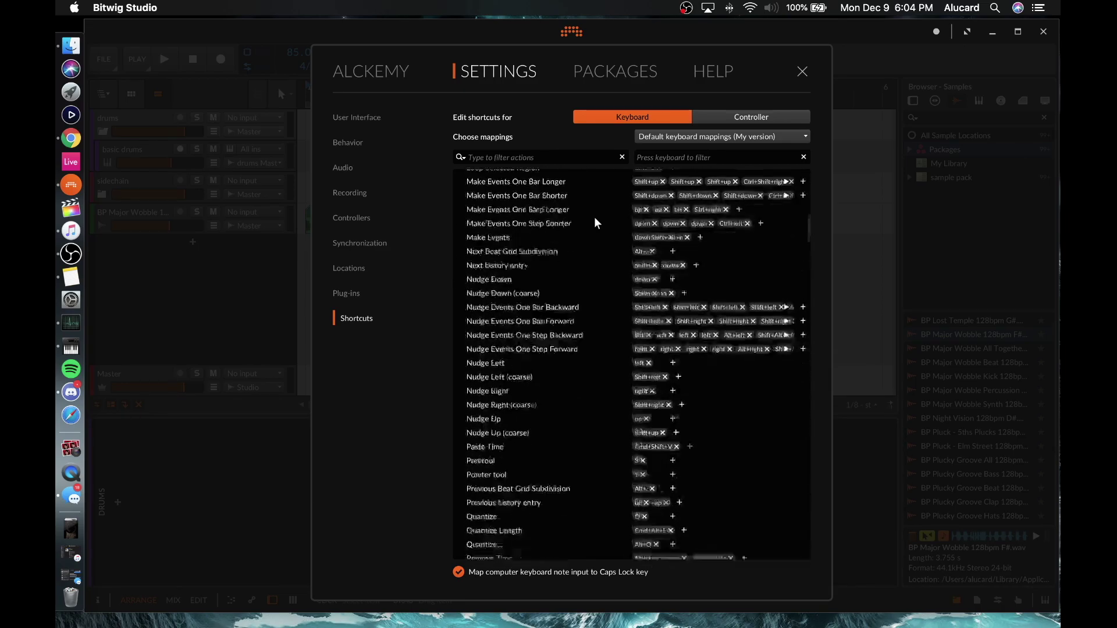
scroll(595, 223, "down", 10)
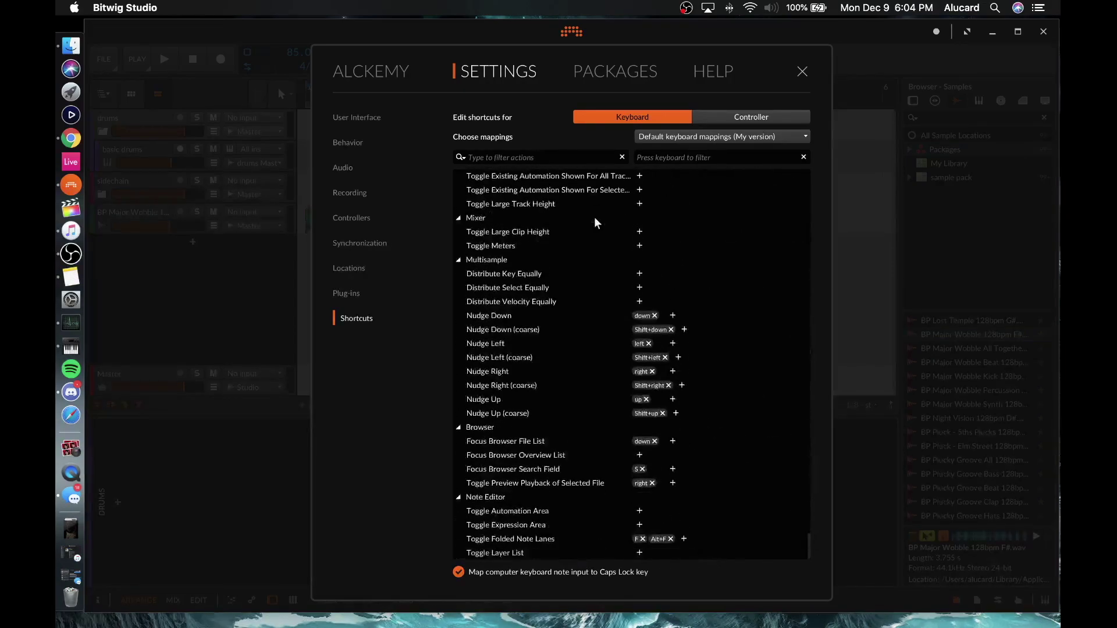
key("Escape")
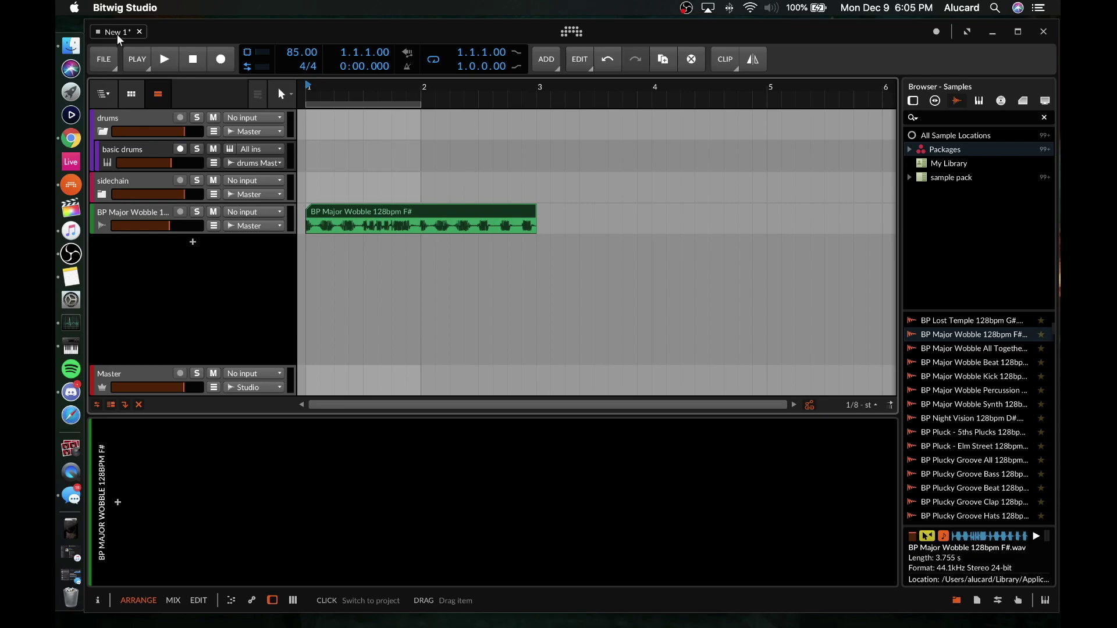
- Create a new project, New 2, and compare it with New 1
left_click(105, 56)
left_click(118, 81)
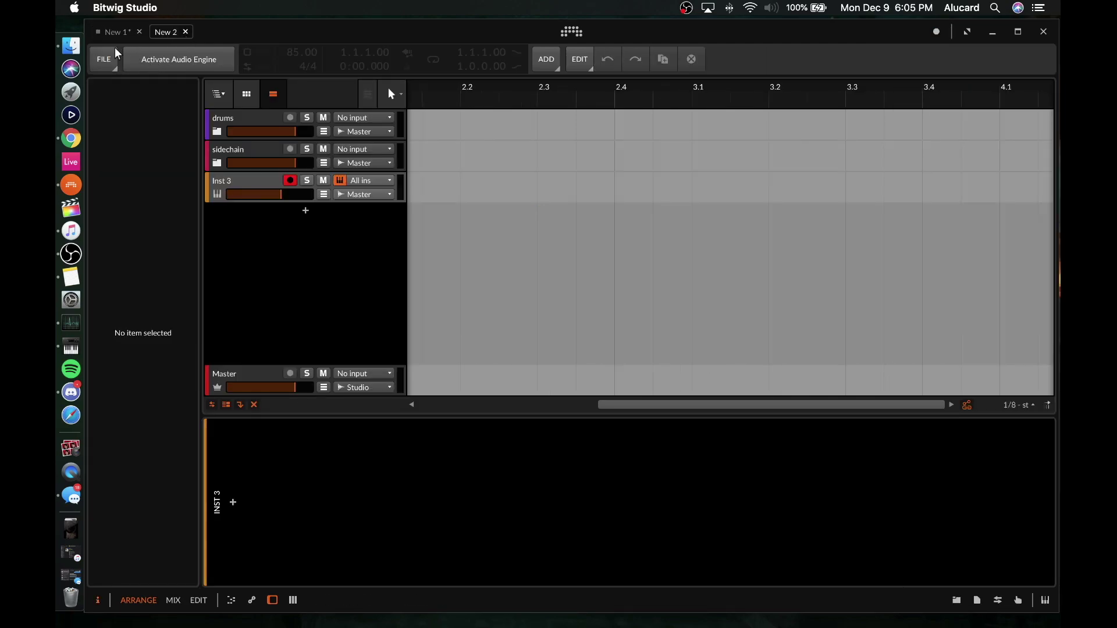
left_click(111, 32)
left_click(162, 32)
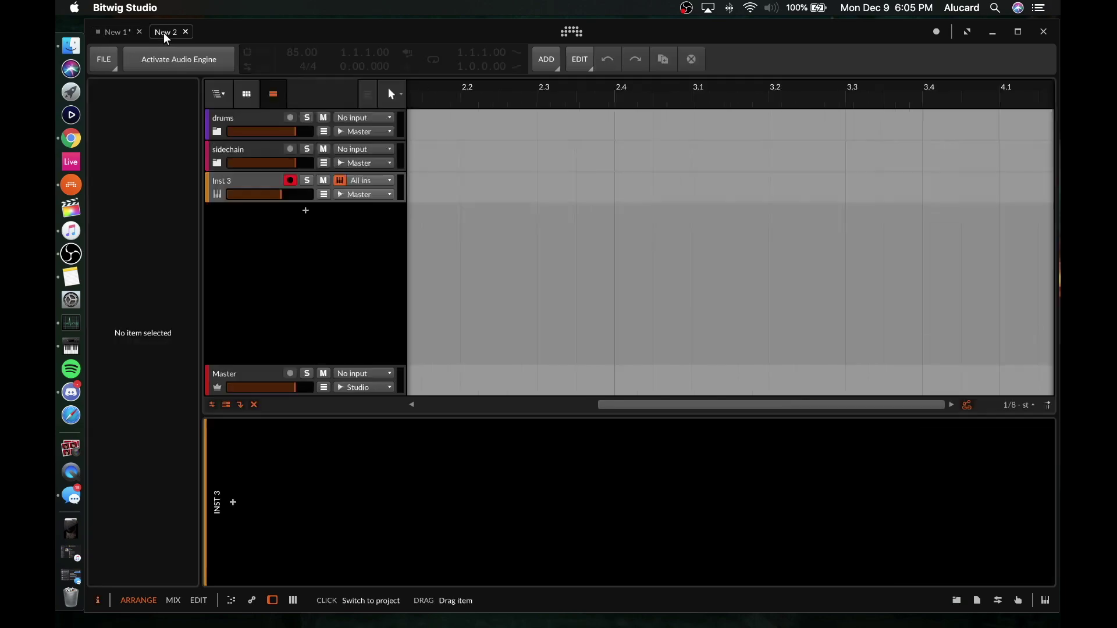
left_click(120, 30)
left_click(160, 31)
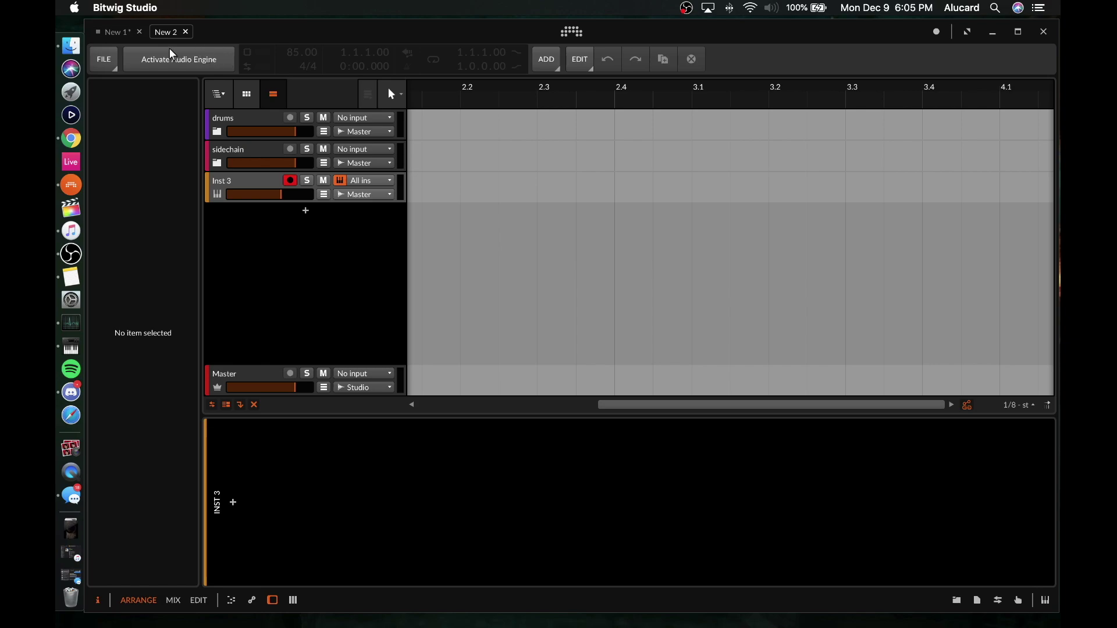
left_click(121, 30)
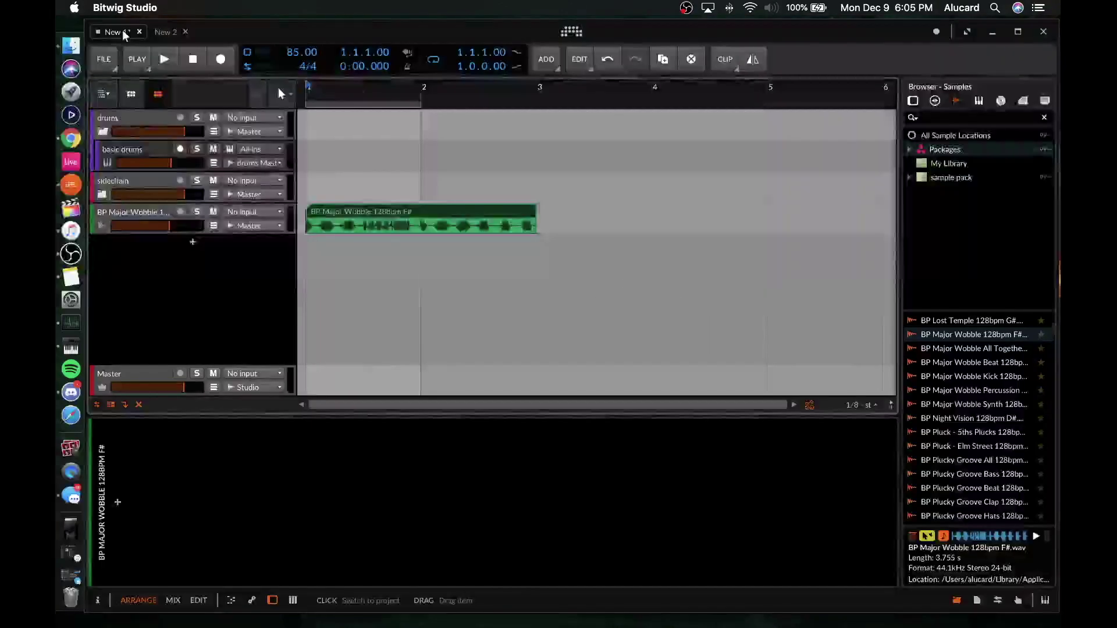
left_click(163, 32)
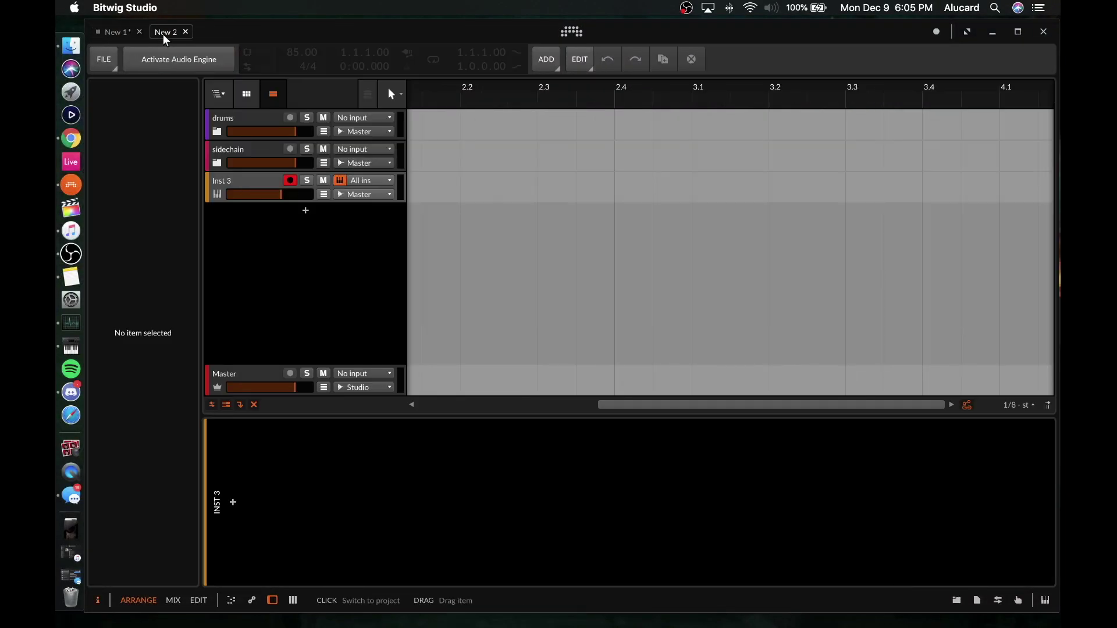
left_click(125, 31)
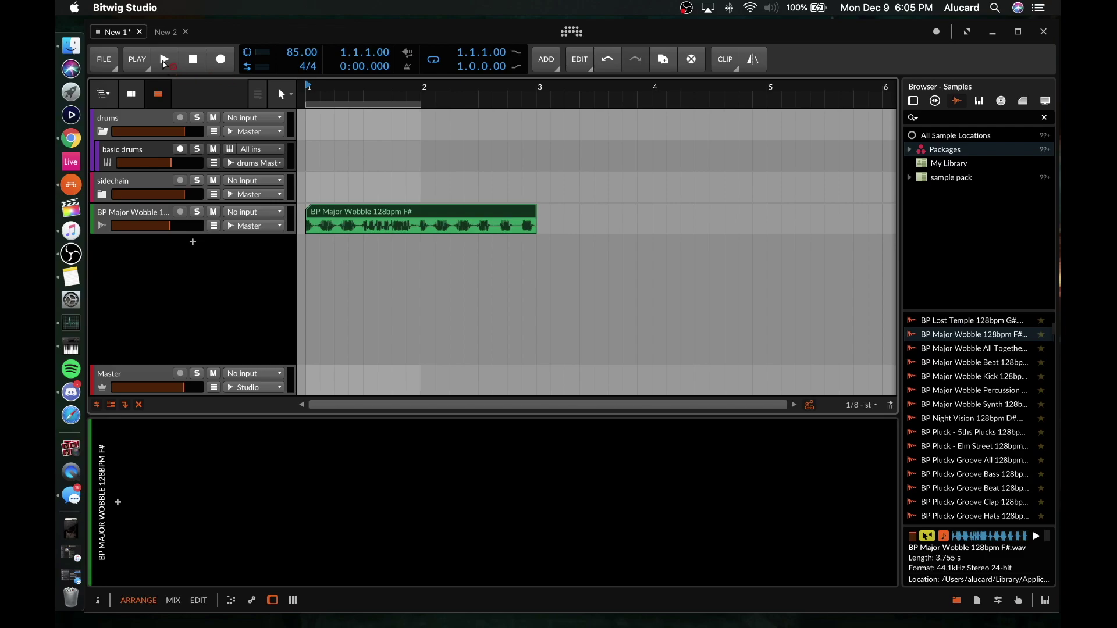
- Carry the Major Wobble clip into New 2 and place it on a track there
left_click_drag(168, 32, 683, 186)
left_click_drag(498, 186, 458, 180)
left_click(117, 31)
left_click(165, 34)
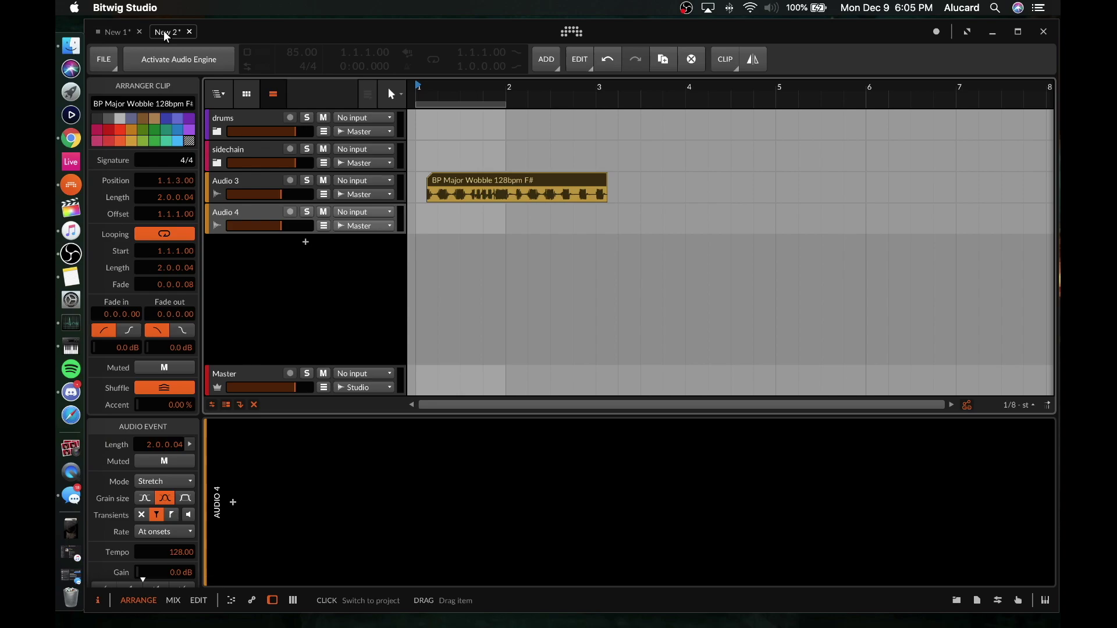
left_click(105, 33)
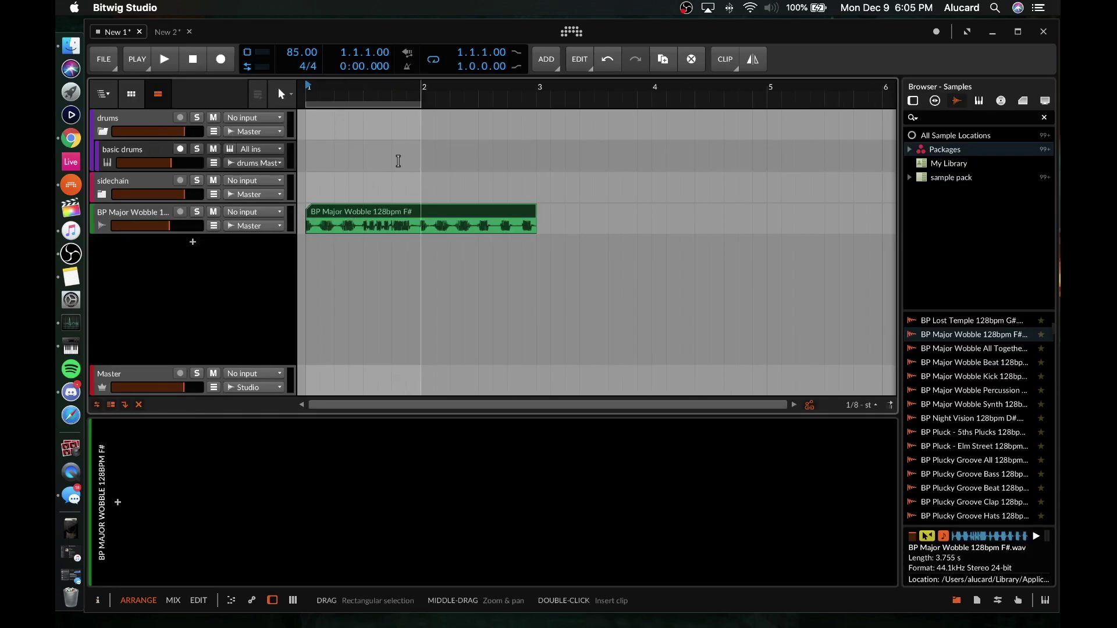
left_click(167, 30)
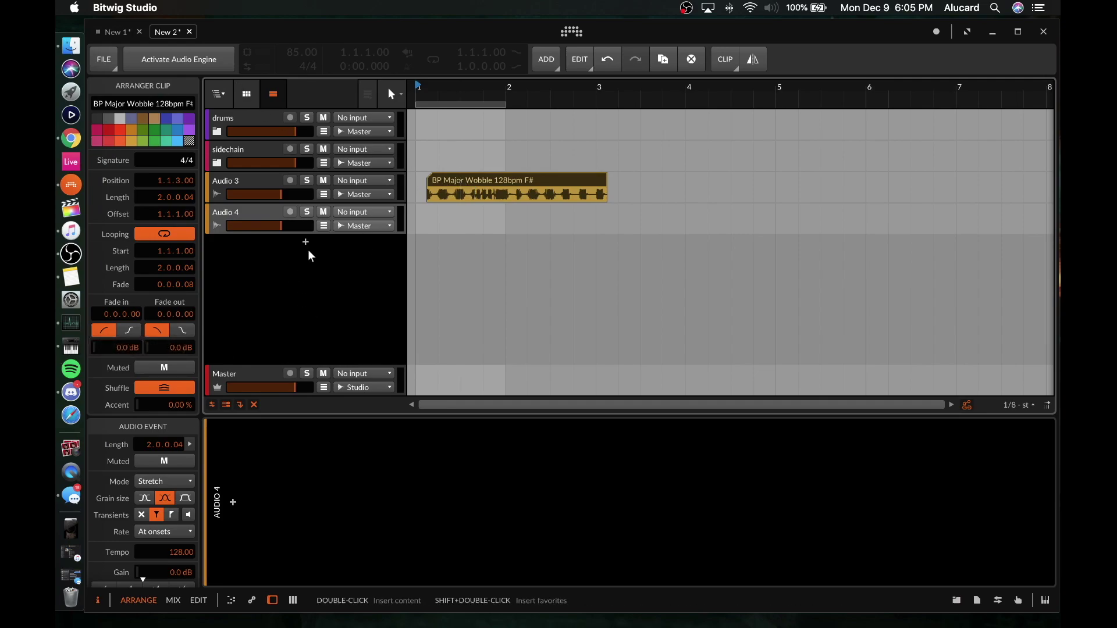
- Close the New 2 project, choosing No to discard its changes
left_click(119, 32)
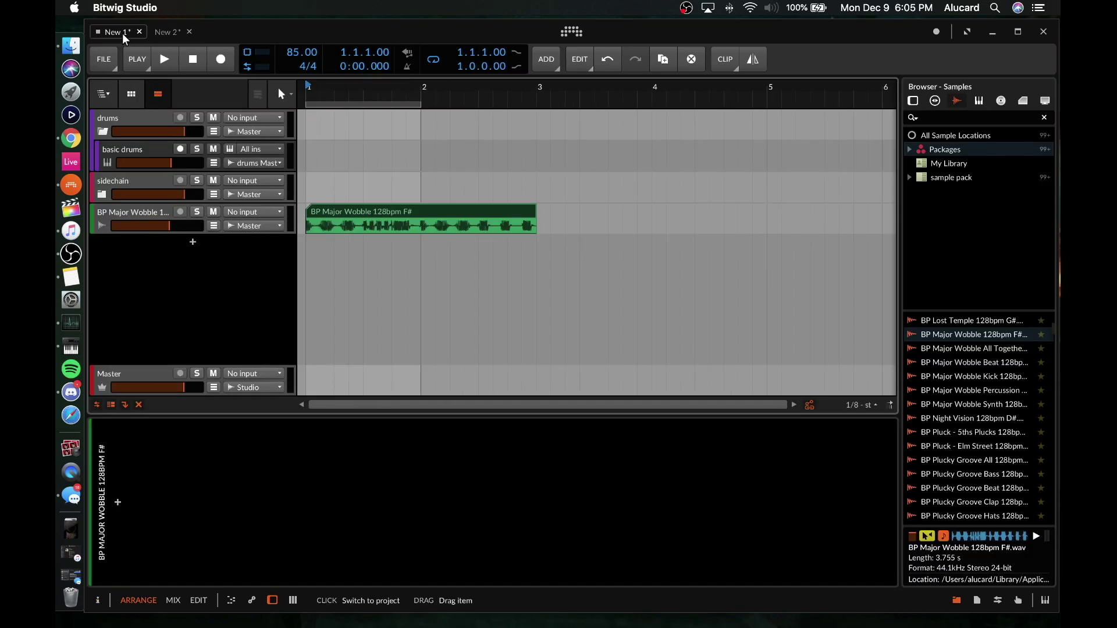
left_click(167, 32)
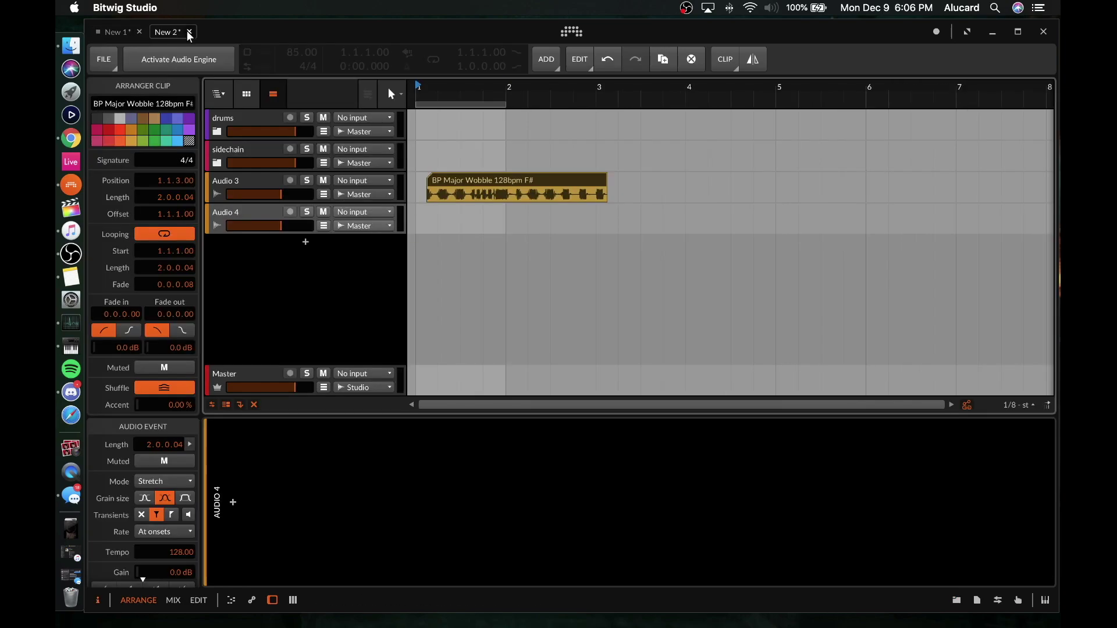
left_click(189, 32)
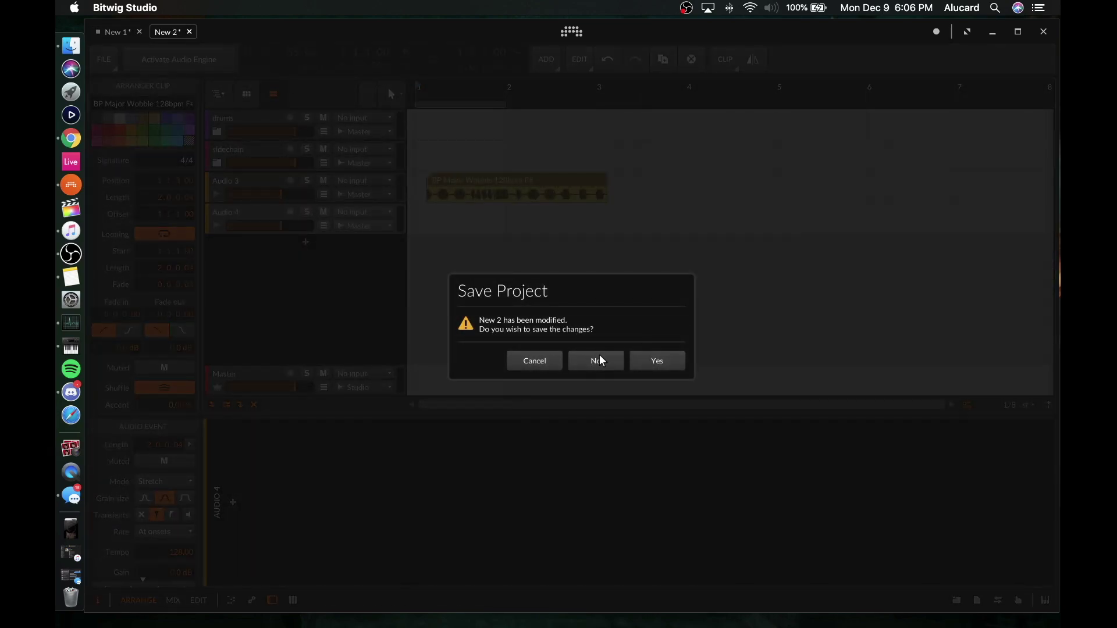
left_click(602, 362)
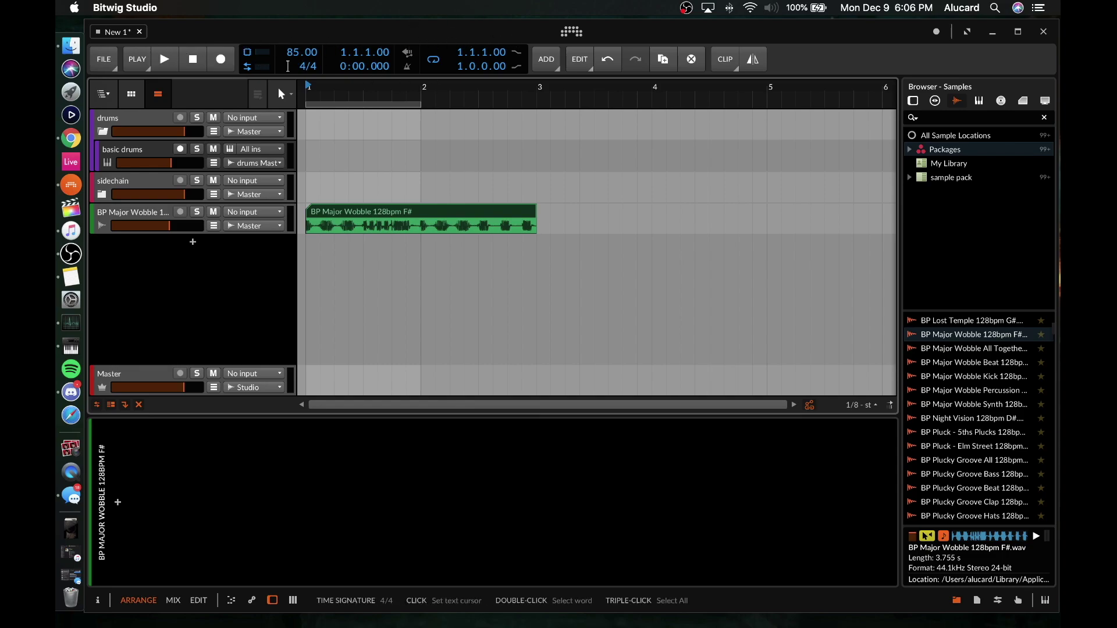
left_click(249, 53)
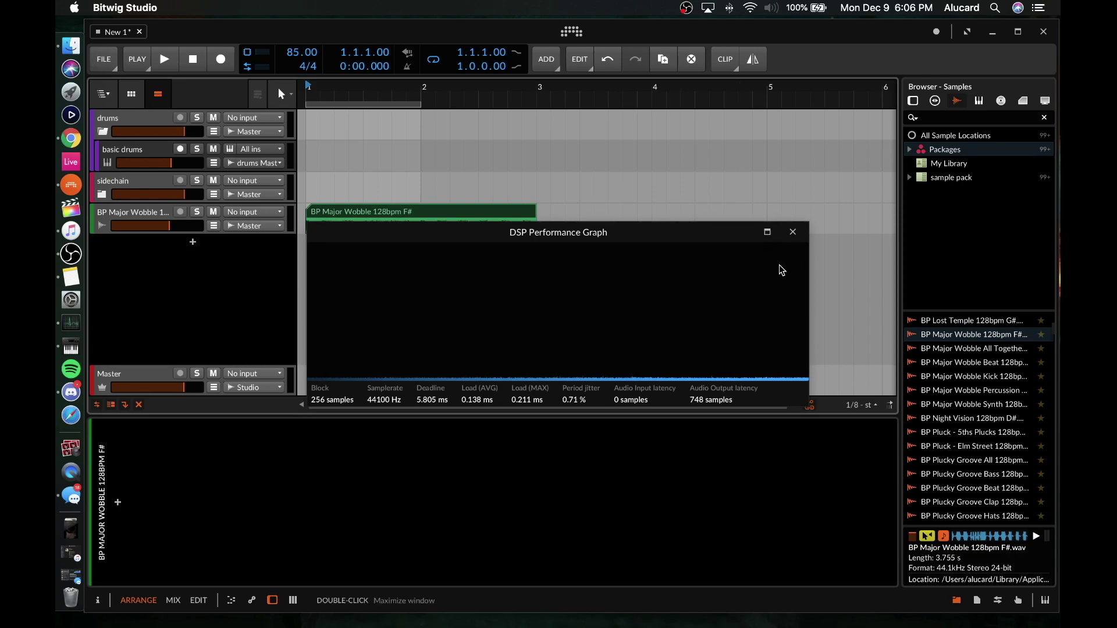
left_click(793, 231)
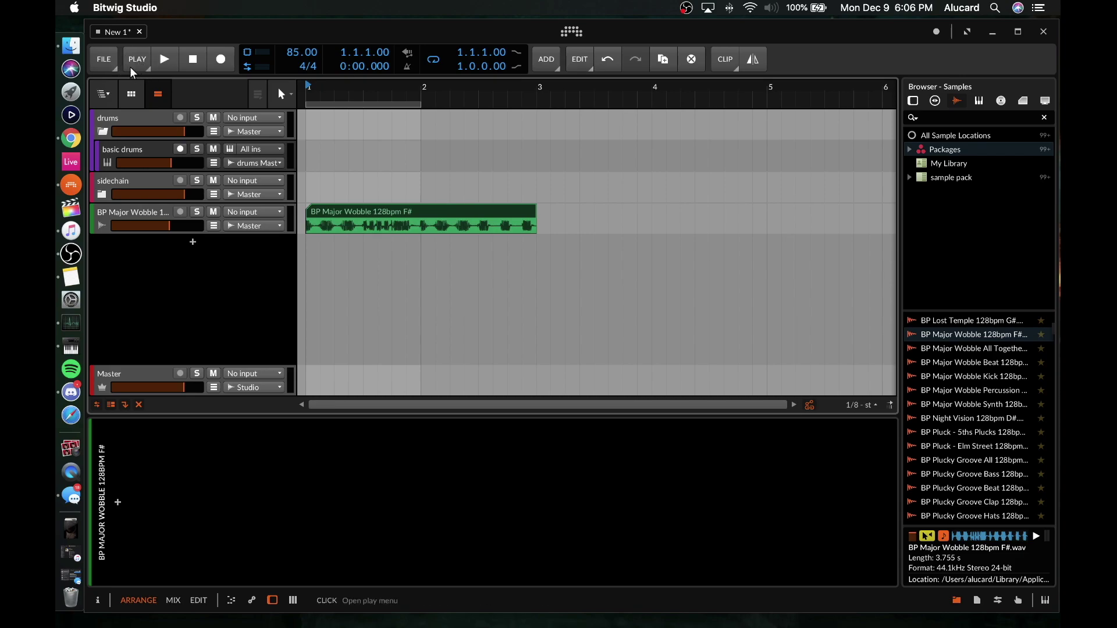
left_click(146, 67)
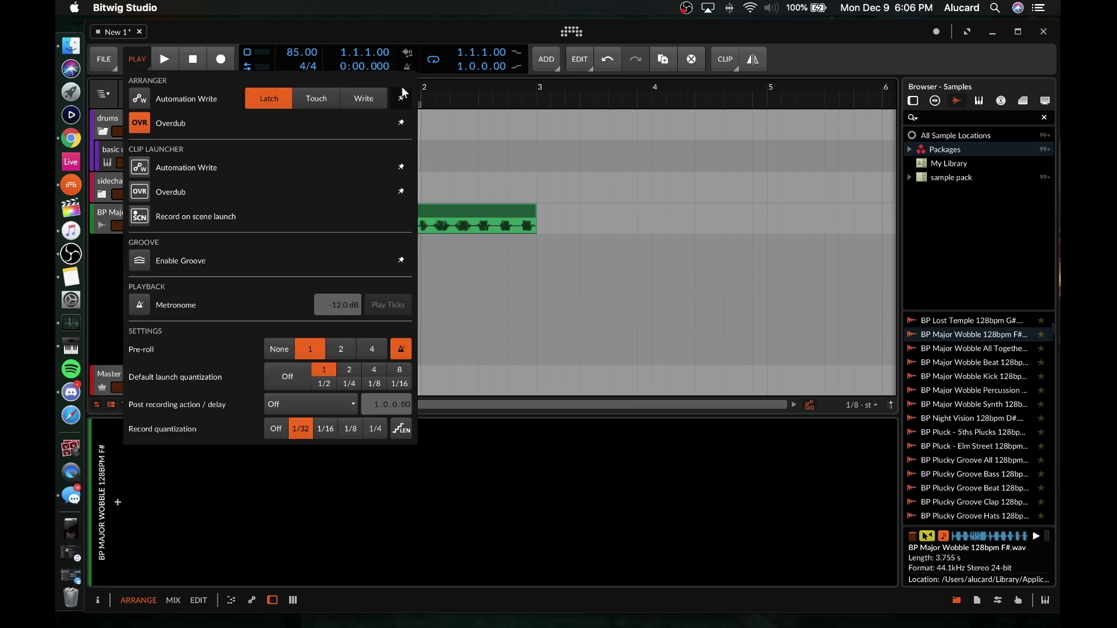
left_click(402, 190)
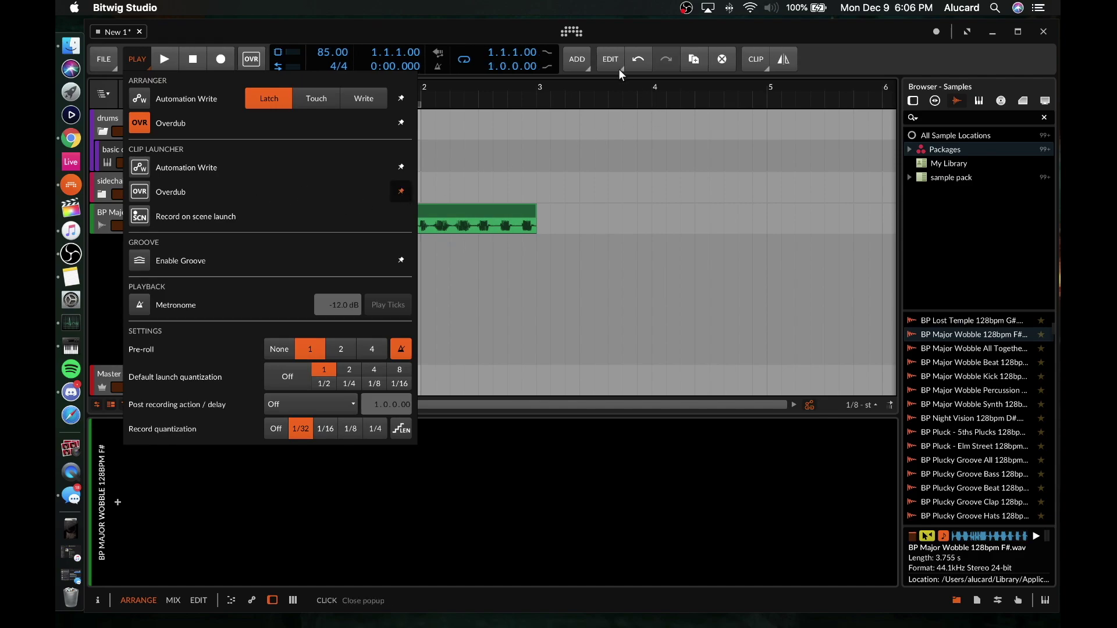
left_click(253, 60)
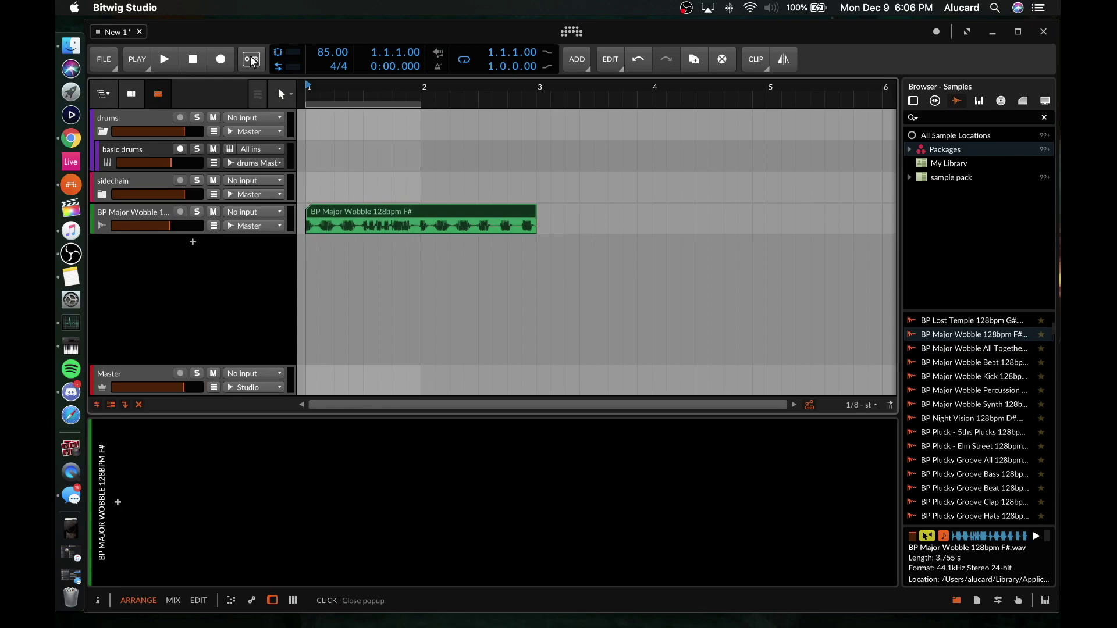
left_click(148, 67)
left_click(402, 192)
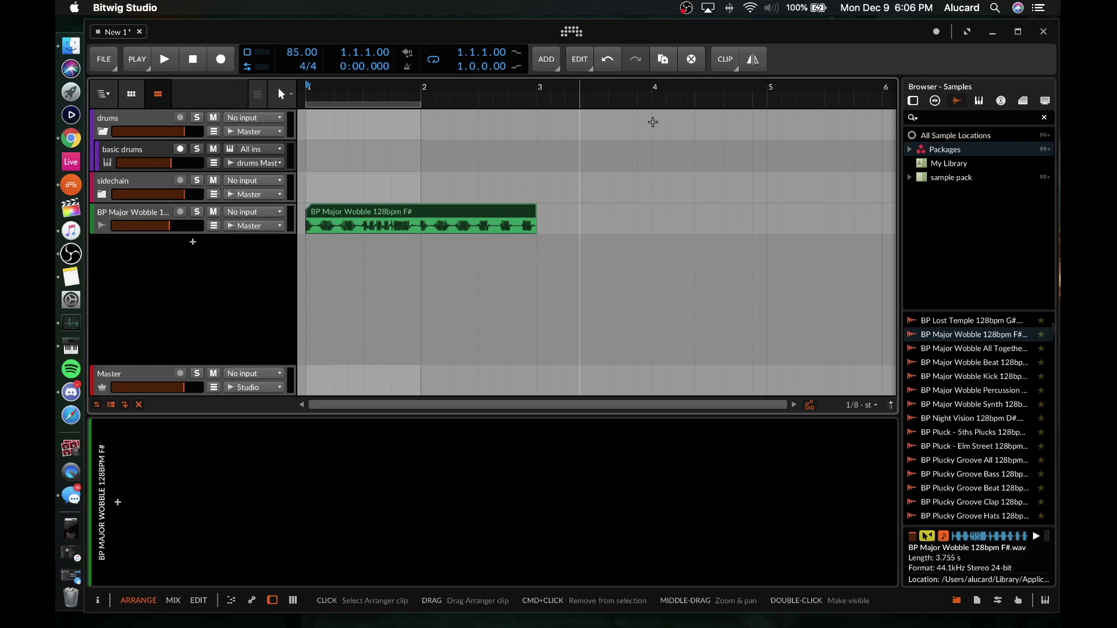
left_click(753, 57)
left_click(752, 57)
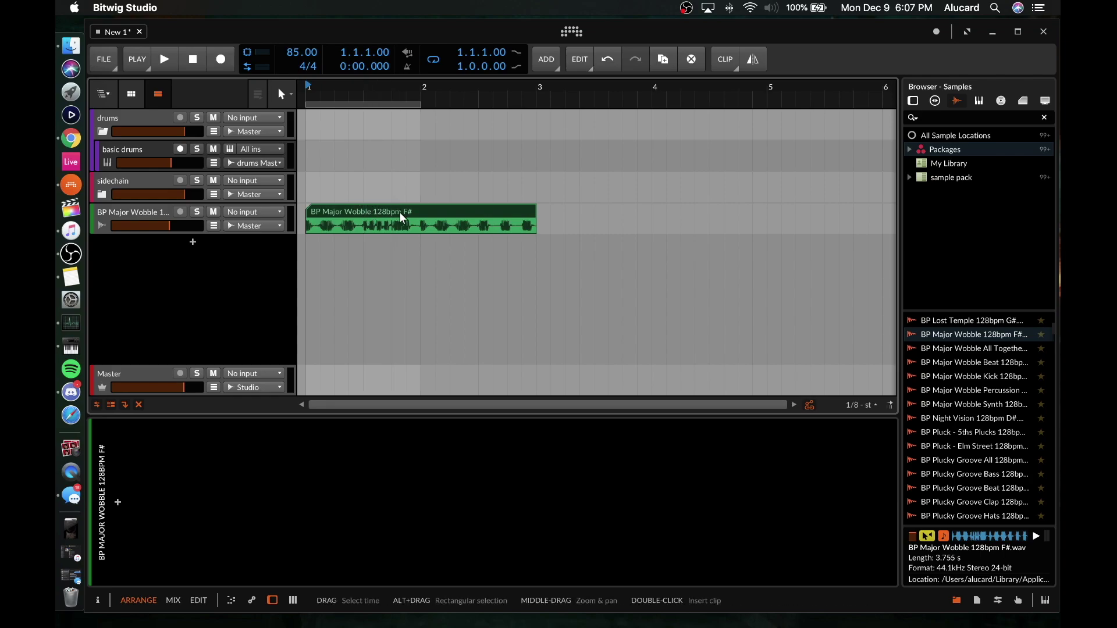
left_click(106, 60)
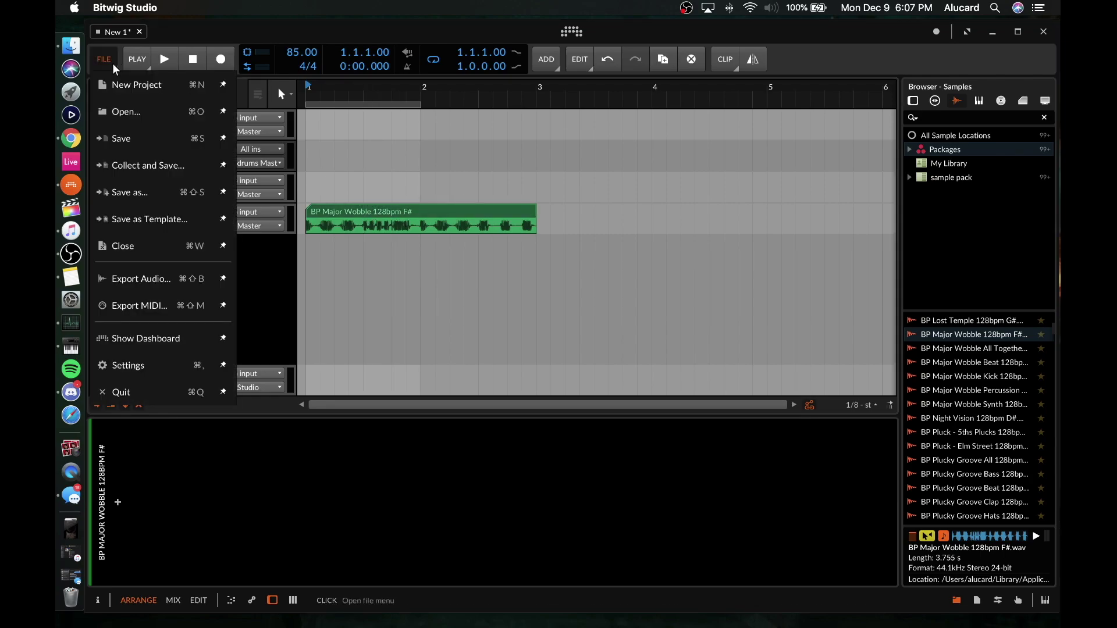
left_click(131, 365)
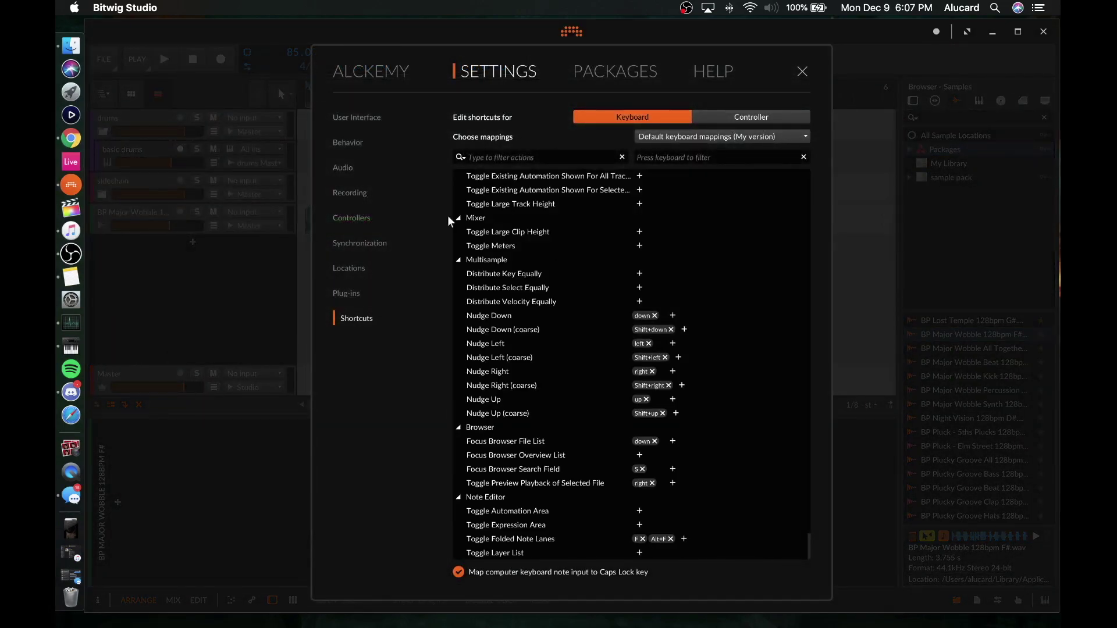
left_click(351, 243)
left_click(341, 293)
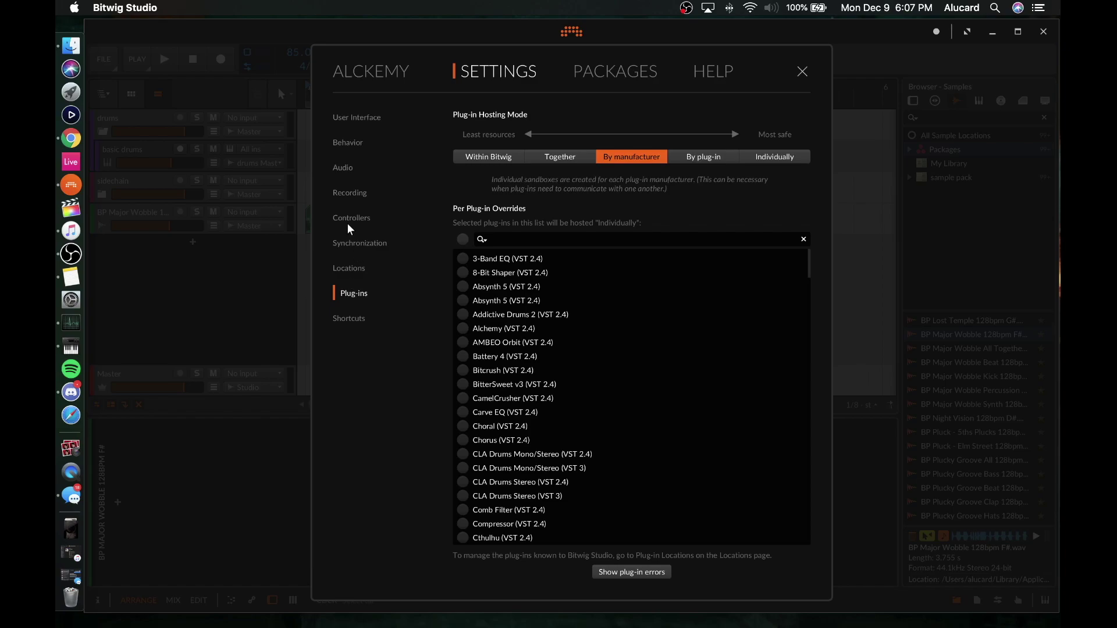
left_click(108, 58)
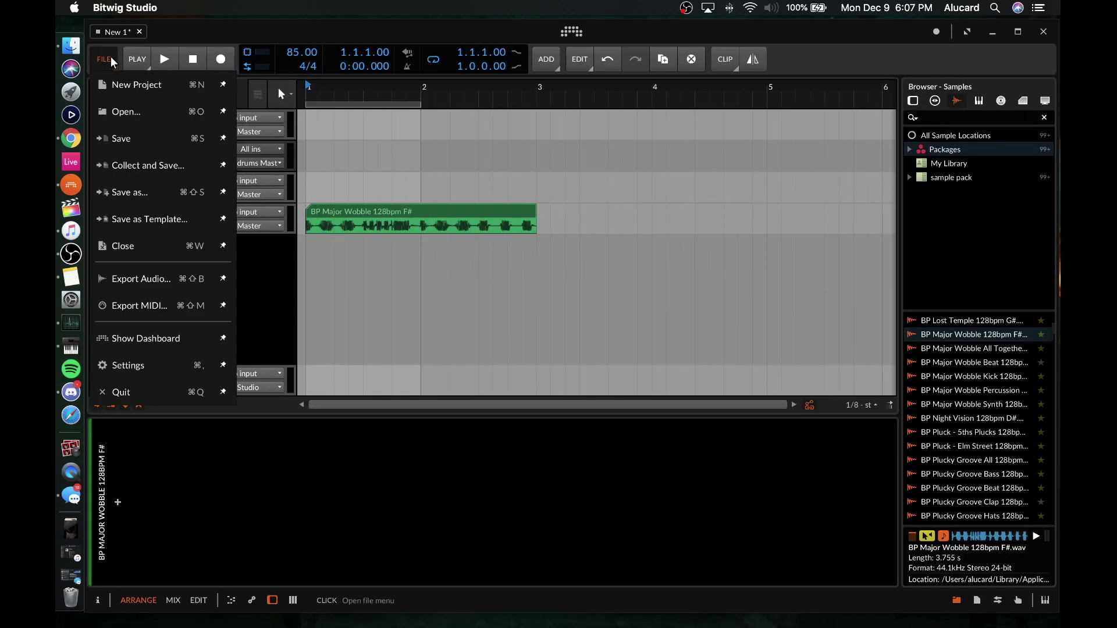
left_click(129, 281)
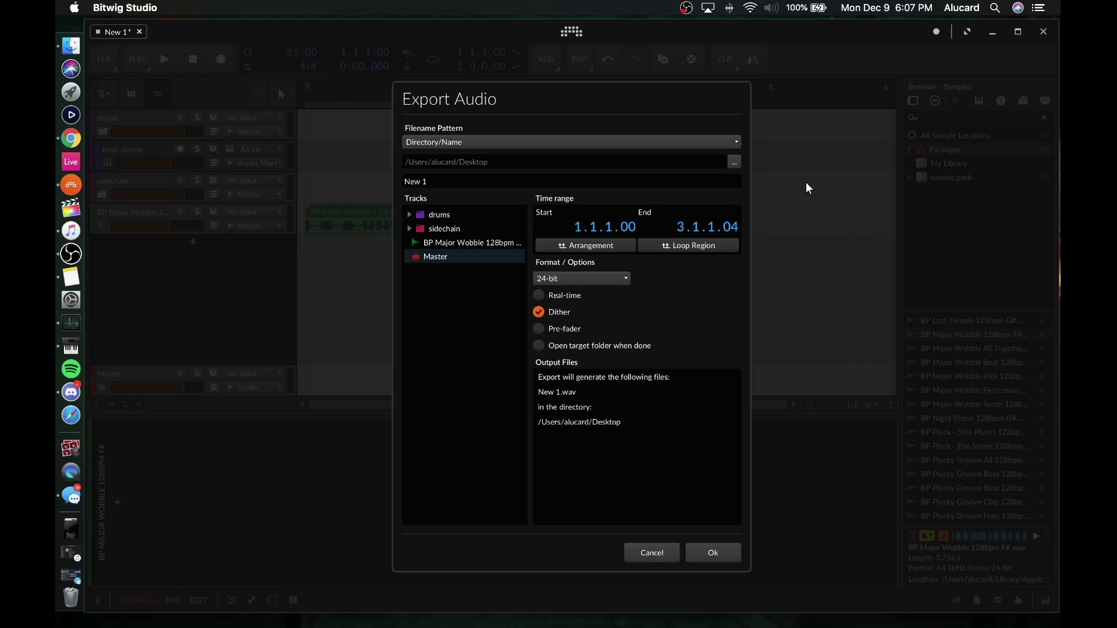
left_click(684, 246)
left_click(582, 280)
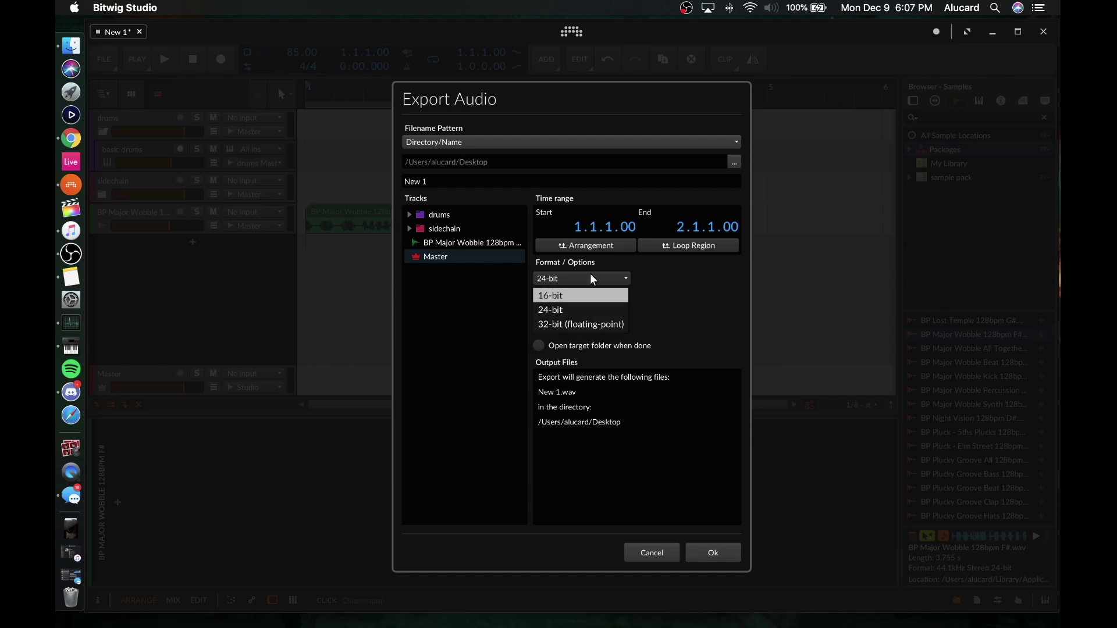
left_click(591, 277)
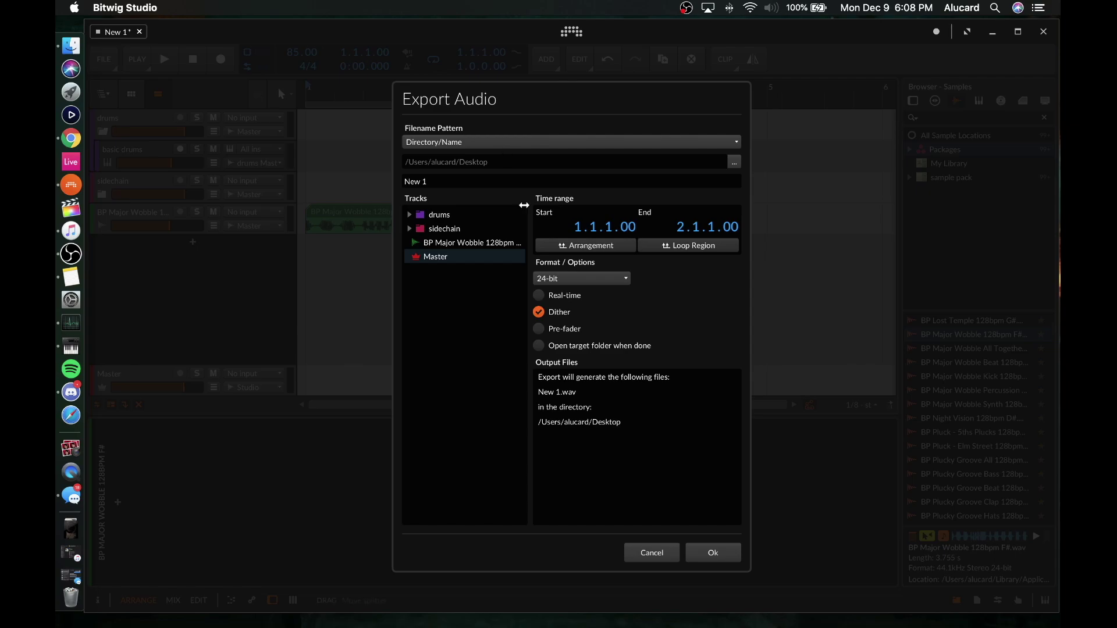
left_click(438, 216)
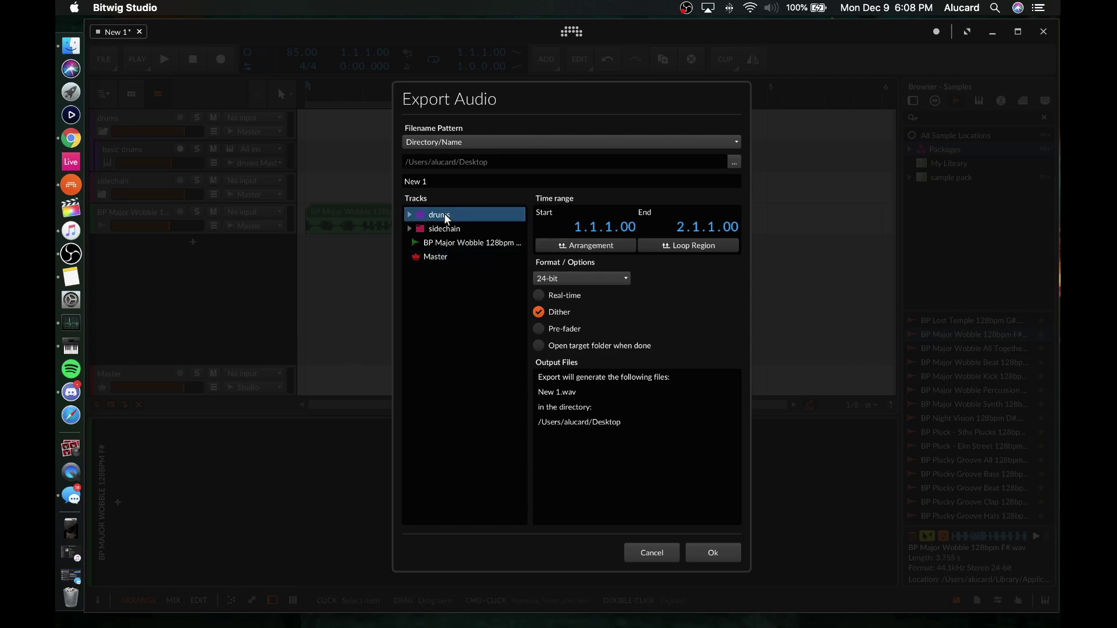
left_click(410, 215)
left_click(435, 226)
left_click(435, 240)
left_click(434, 255)
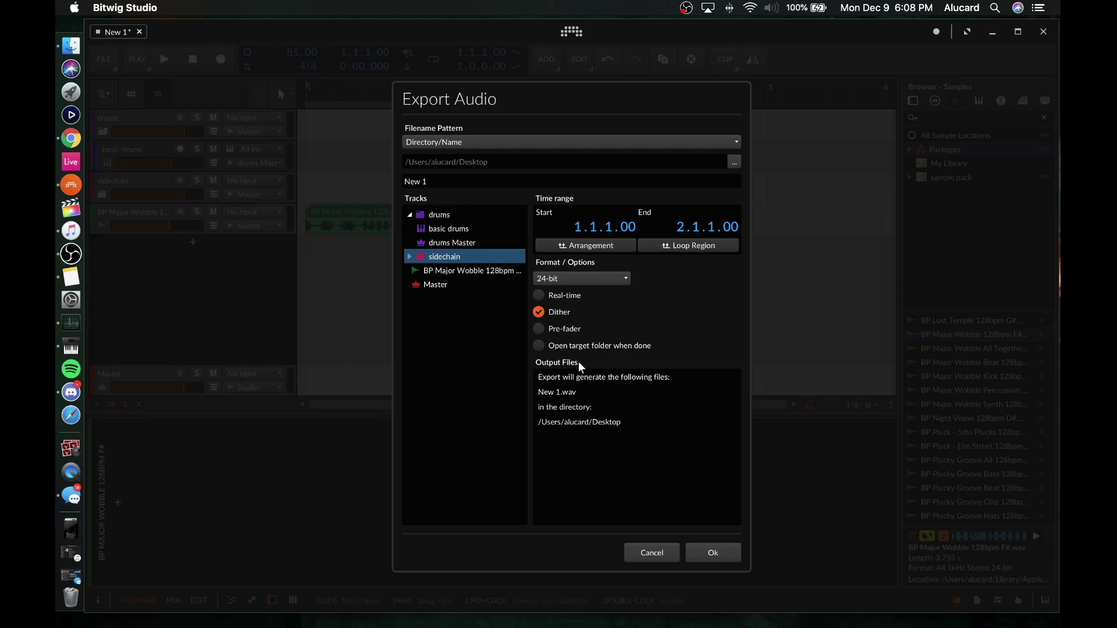
left_click(429, 212)
left_click(449, 256)
left_click(653, 558)
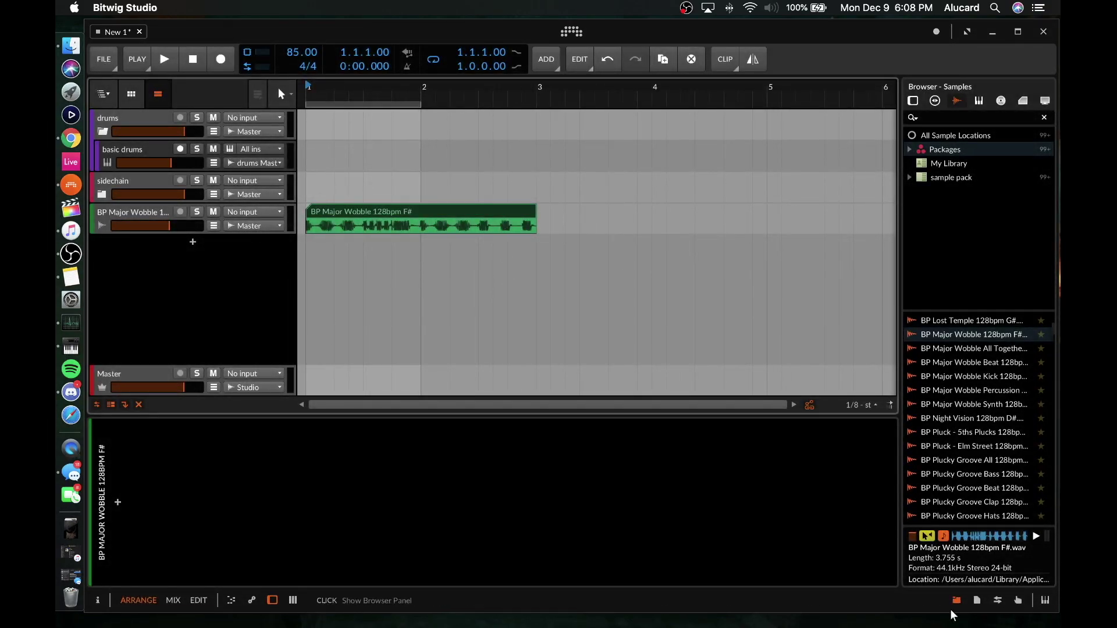
- Hide the sample browser, then show and hide the on-screen touch keyboard after checking its layout settings
left_click(956, 601)
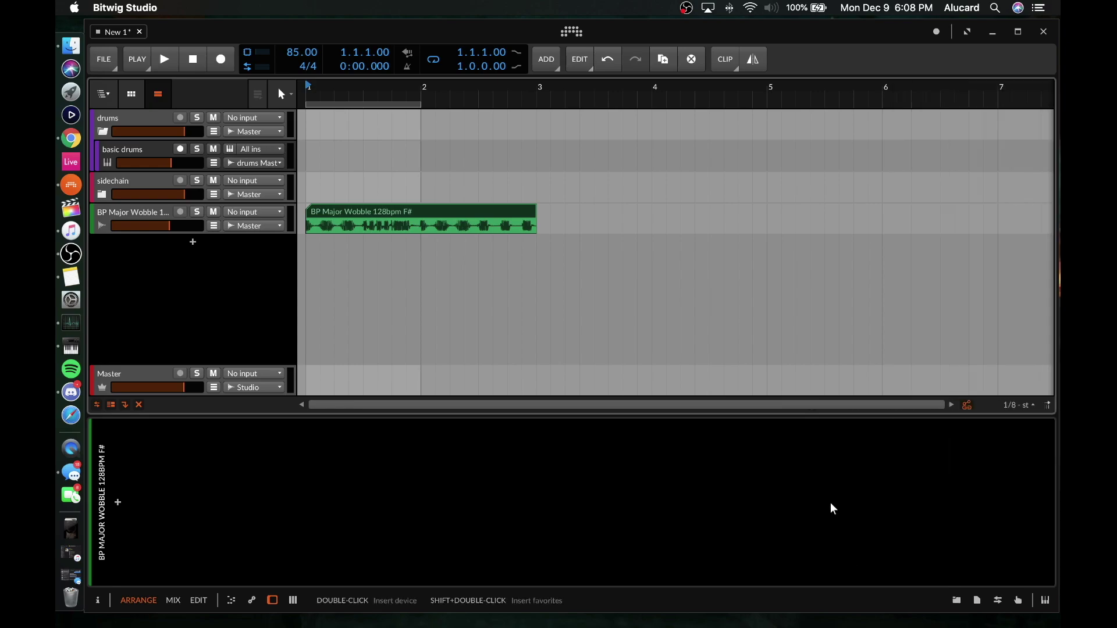
left_click(1045, 599)
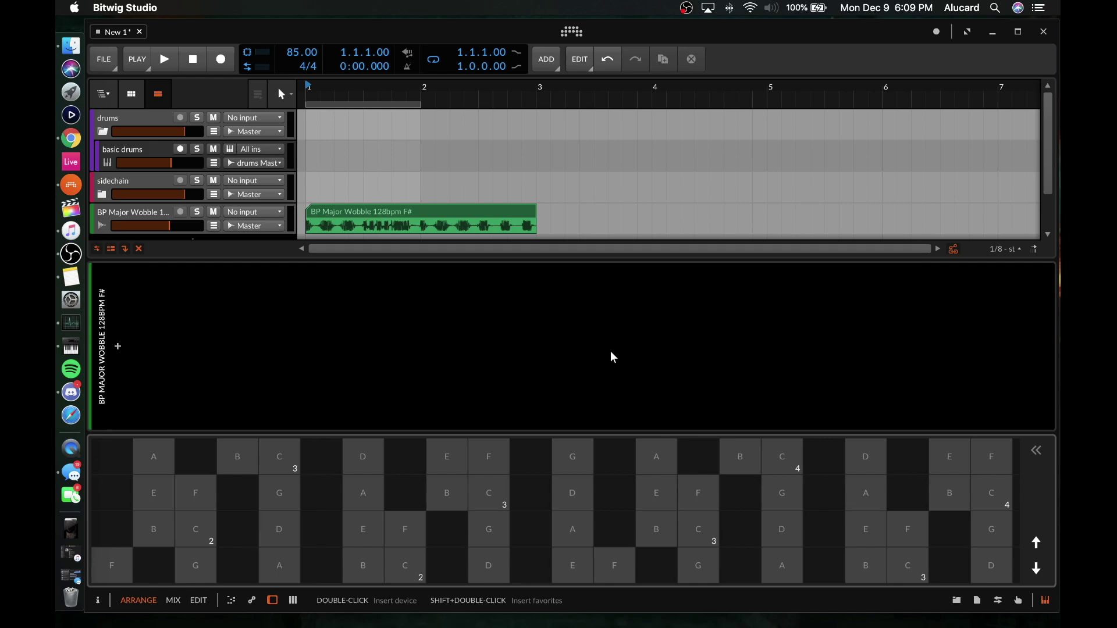
left_click(1036, 451)
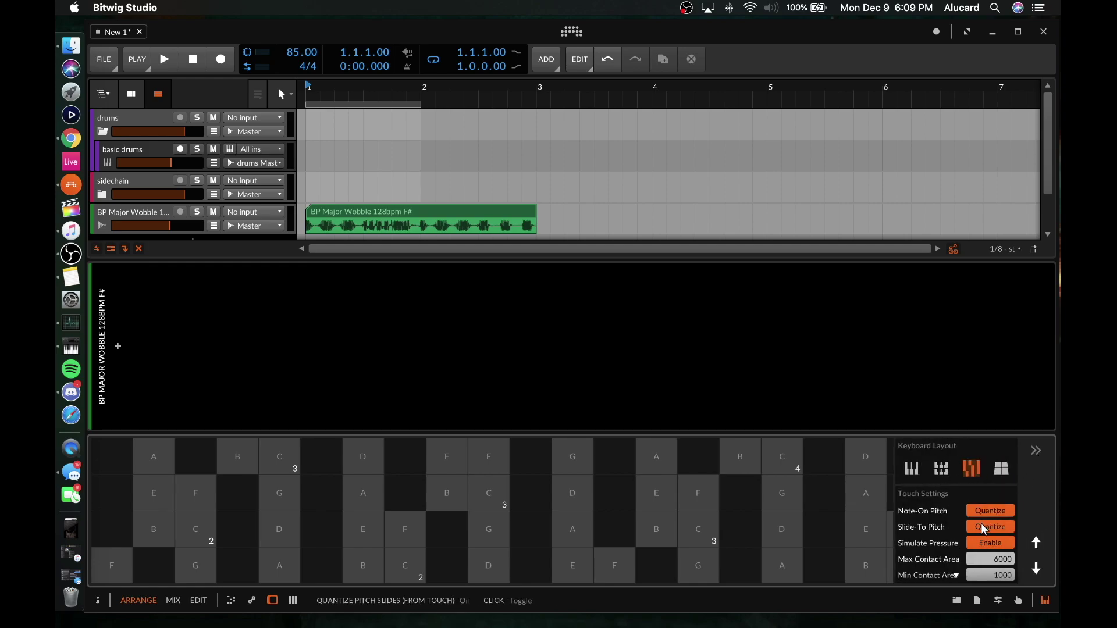
left_click(1046, 600)
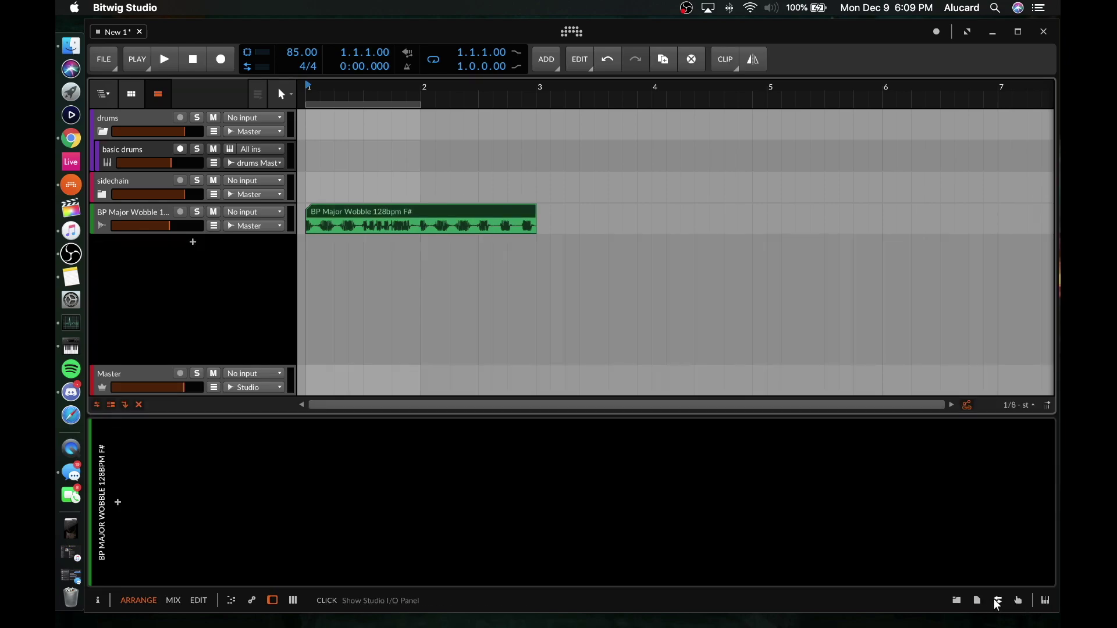
- Open and close the Studio I/O panel, then the controller Mappings panel
left_click(997, 601)
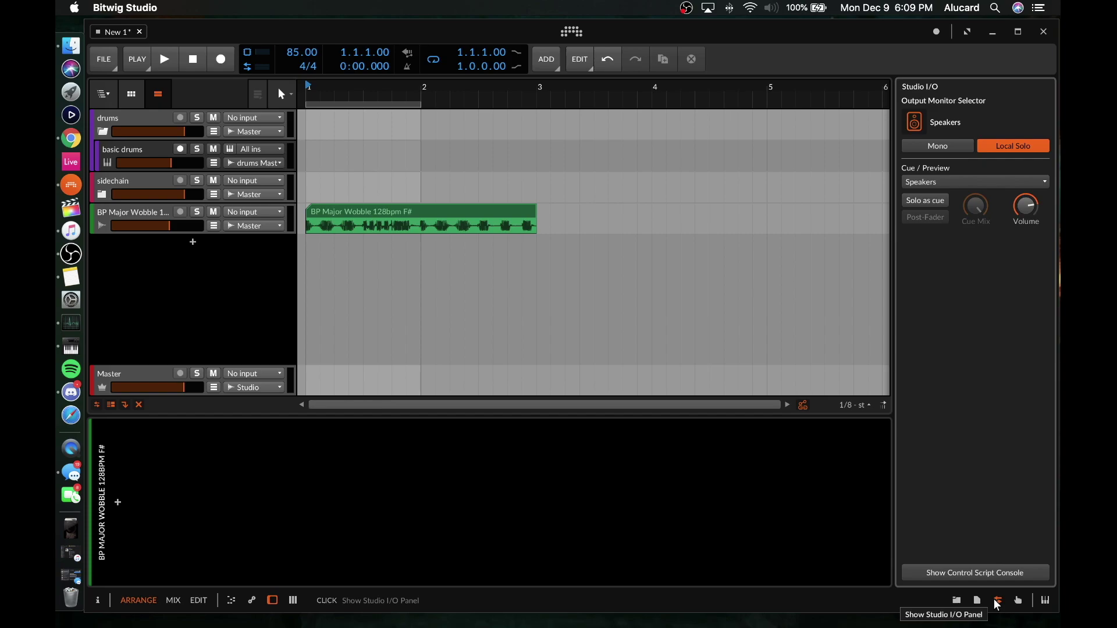
left_click(999, 601)
left_click(999, 601)
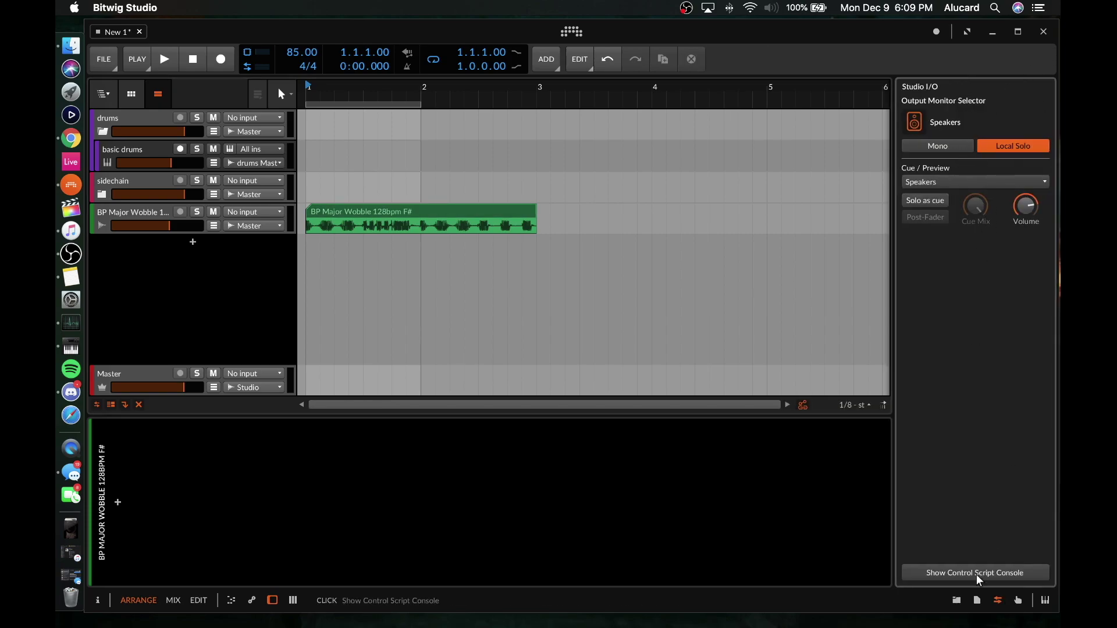
left_click(999, 603)
left_click(1017, 602)
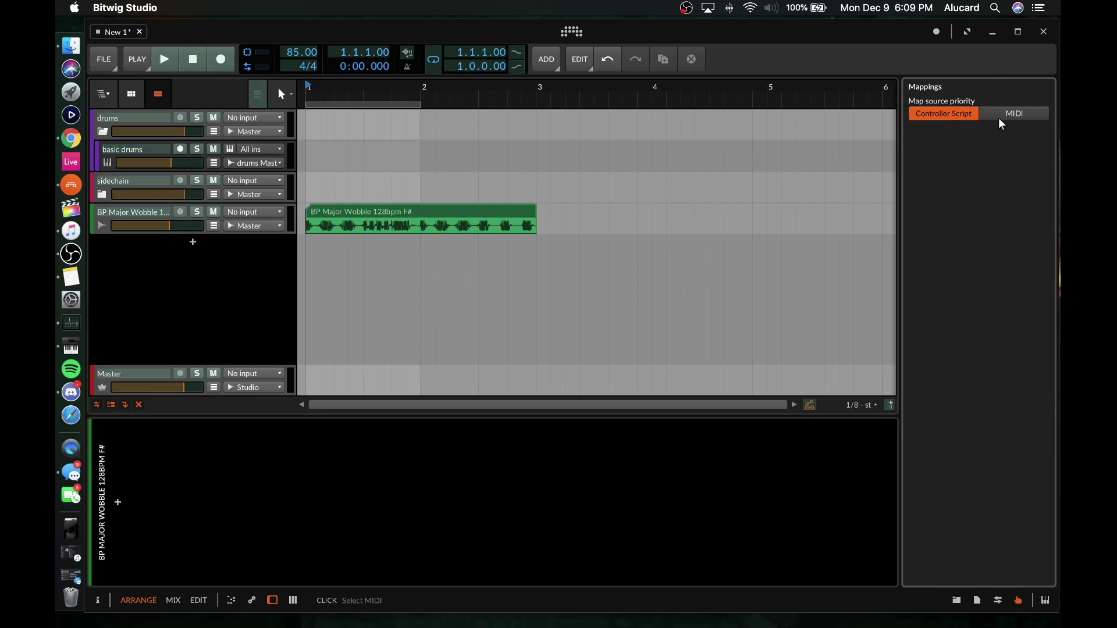
left_click(1018, 601)
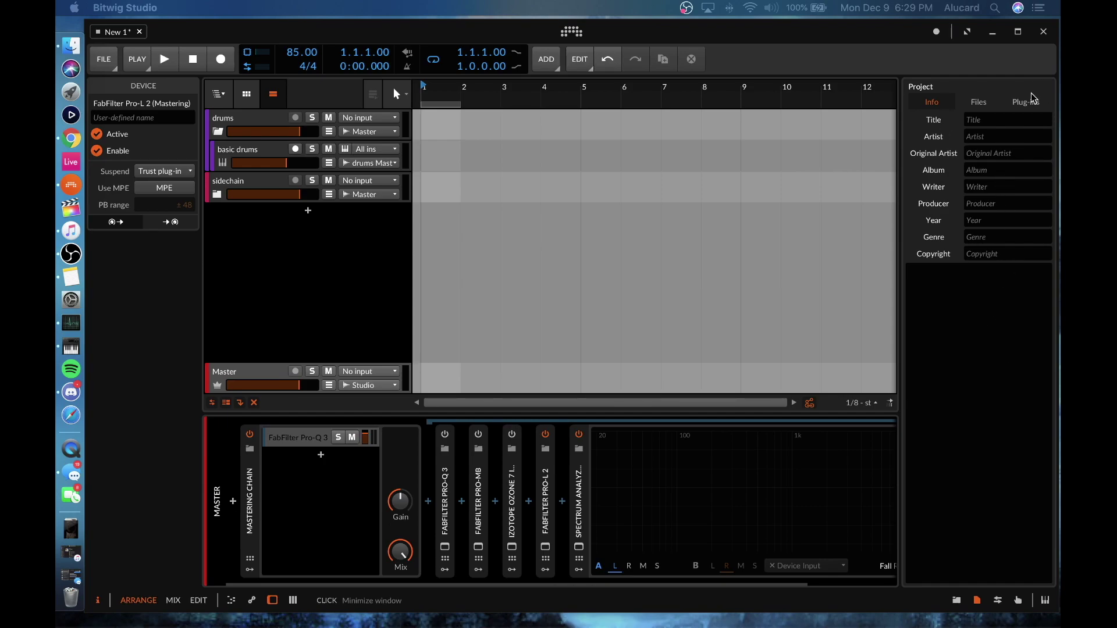
- View the project's Files filtered to Missing, then External, then the Plug-ins list
left_click(994, 102)
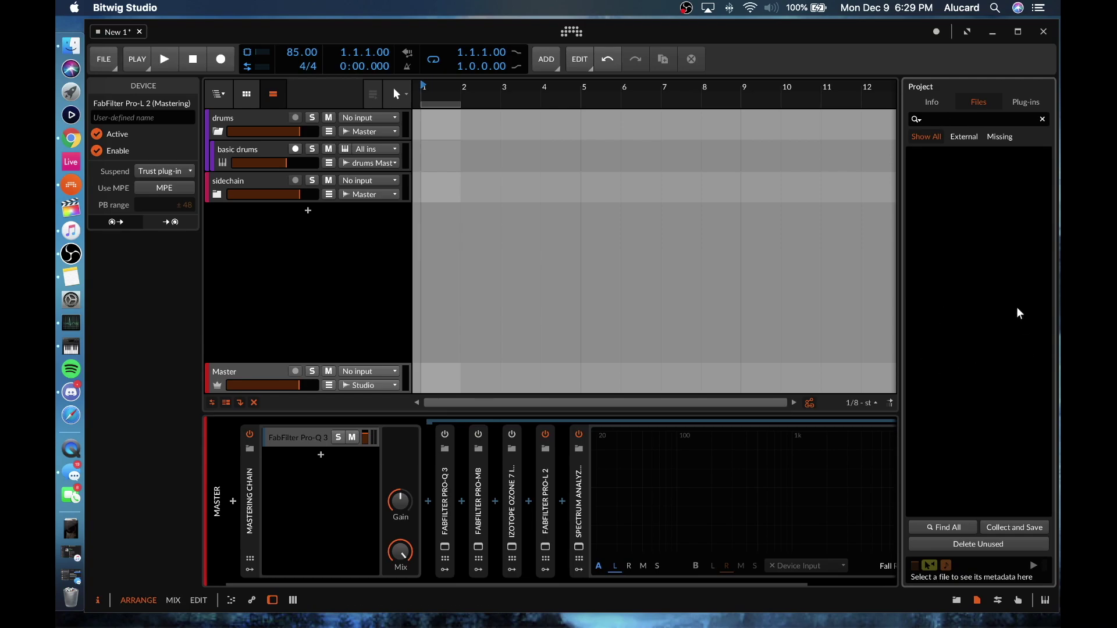
left_click(1000, 138)
left_click(963, 138)
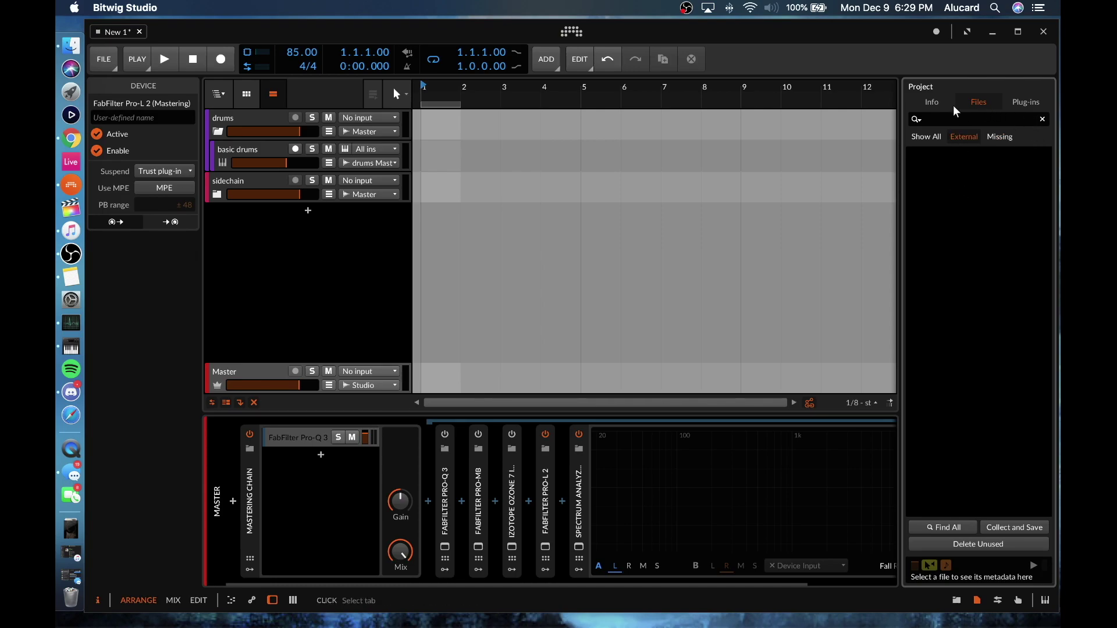
left_click(1022, 106)
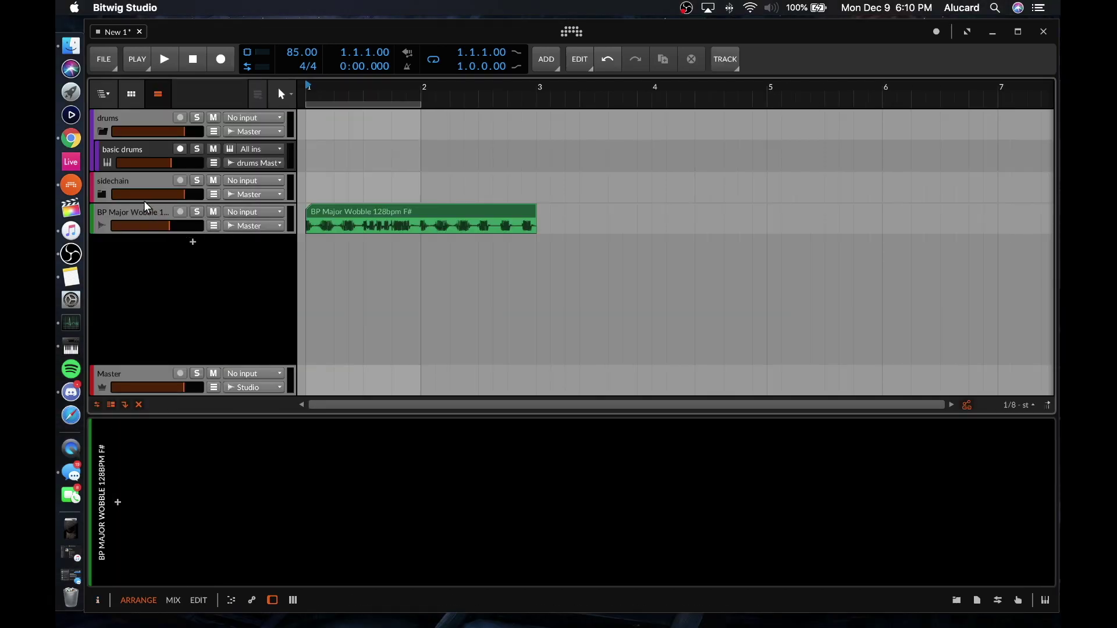
- Insert FM-4 on the BP Major Wobble track and display its Operators remote-control page
left_click(141, 218)
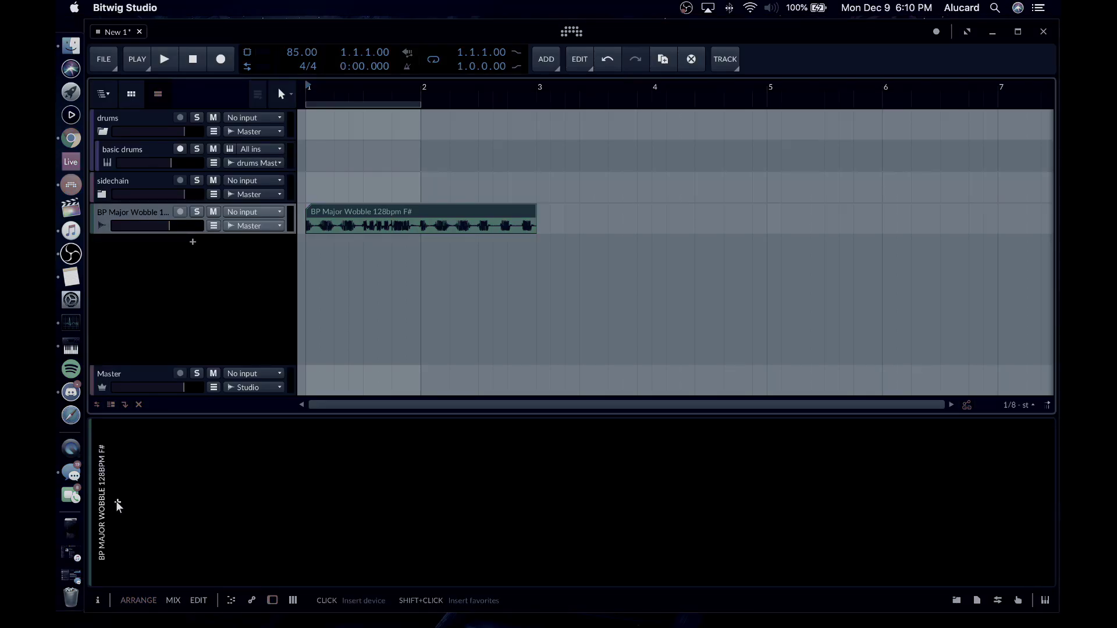
left_click(117, 502)
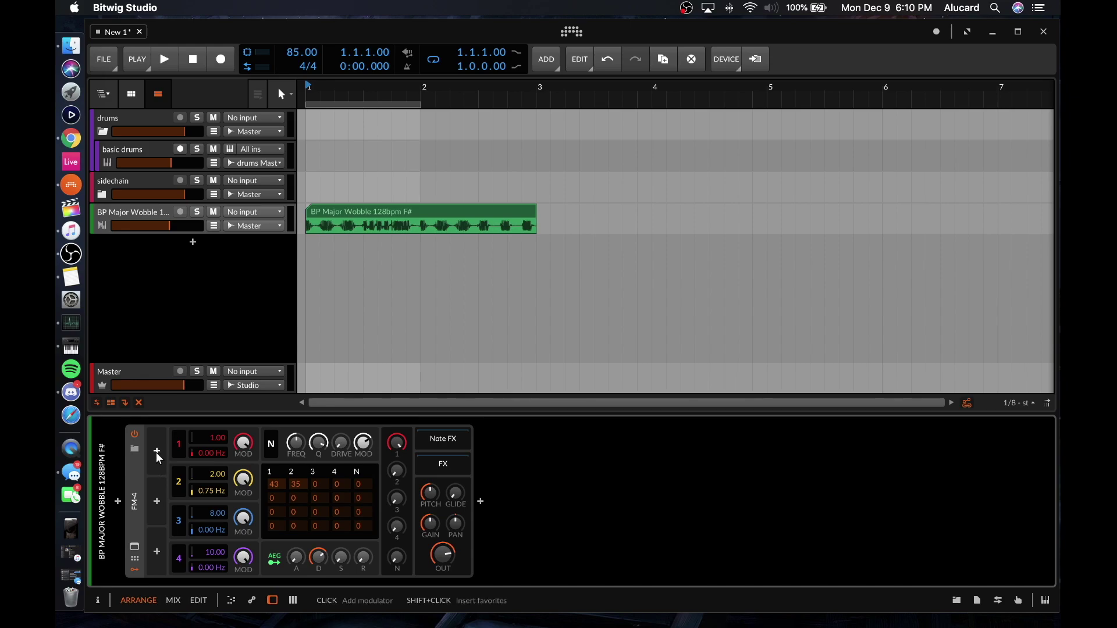
left_click(133, 559)
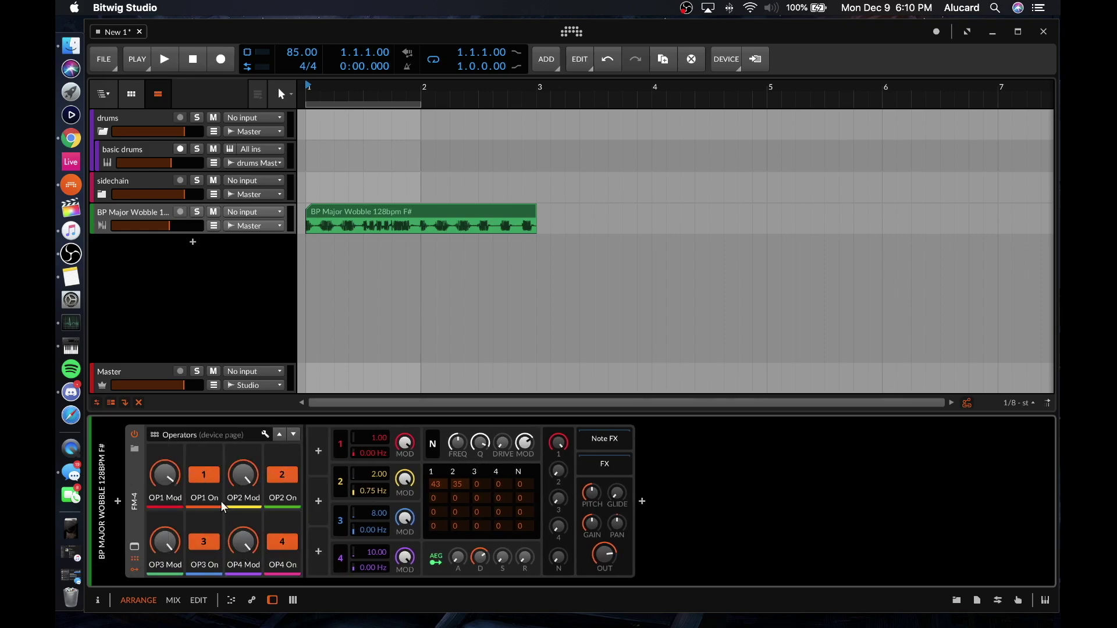
left_click(241, 432)
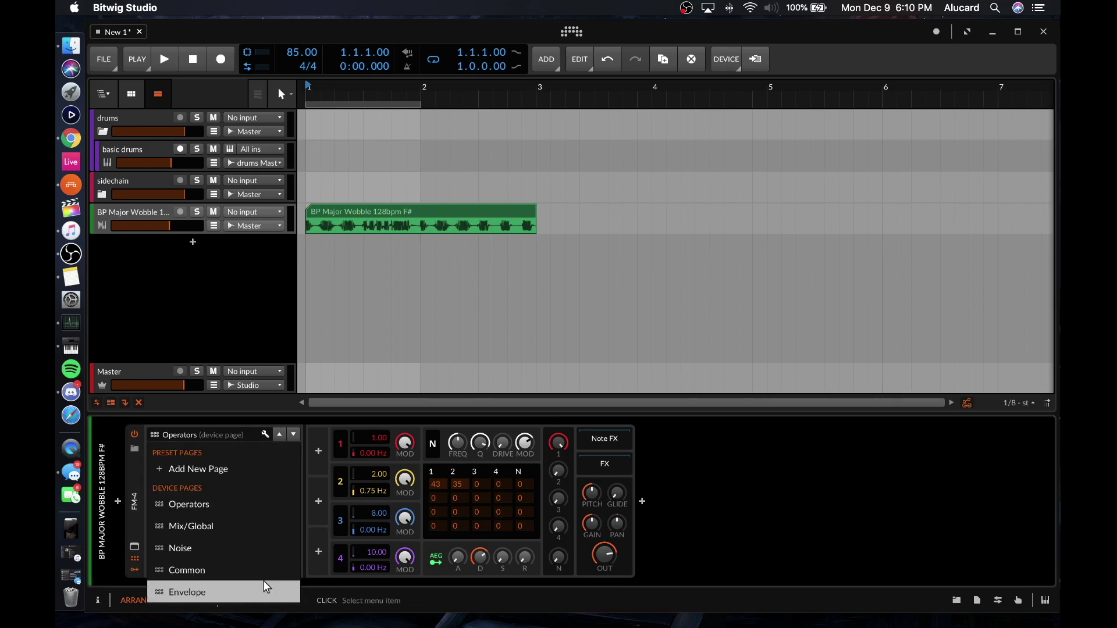
left_click(223, 435)
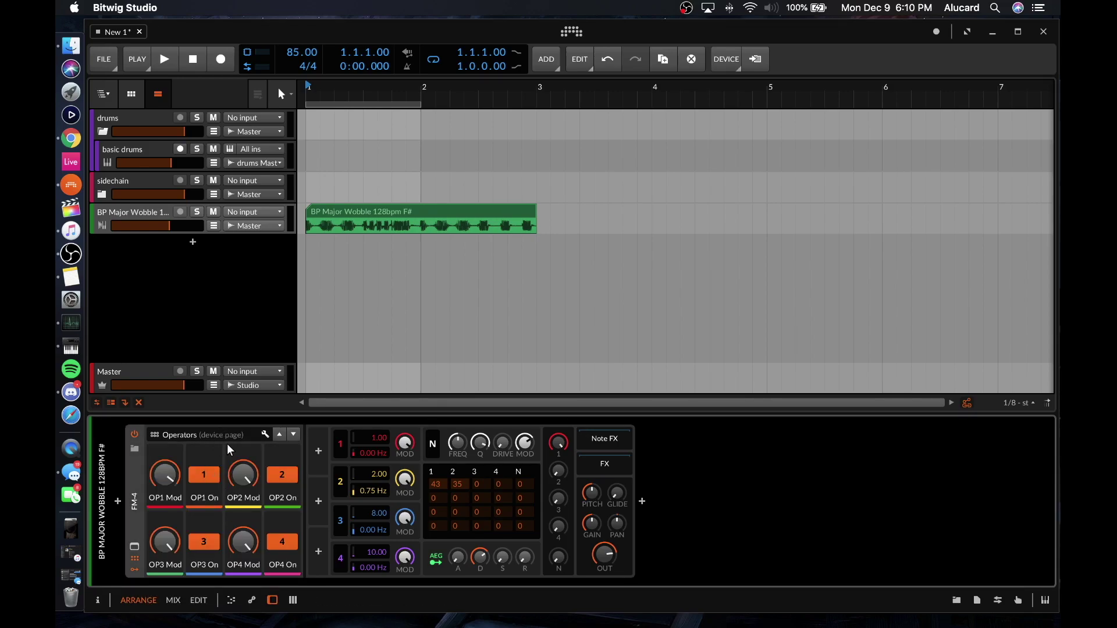
- Add a Random modulator to FM-4 from the modulator list
left_click(318, 450)
scroll(453, 211, "down", 6)
scroll(451, 229, "up", 6)
scroll(450, 235, "down", 1)
scroll(451, 234, "down", 1)
scroll(452, 234, "down", 3)
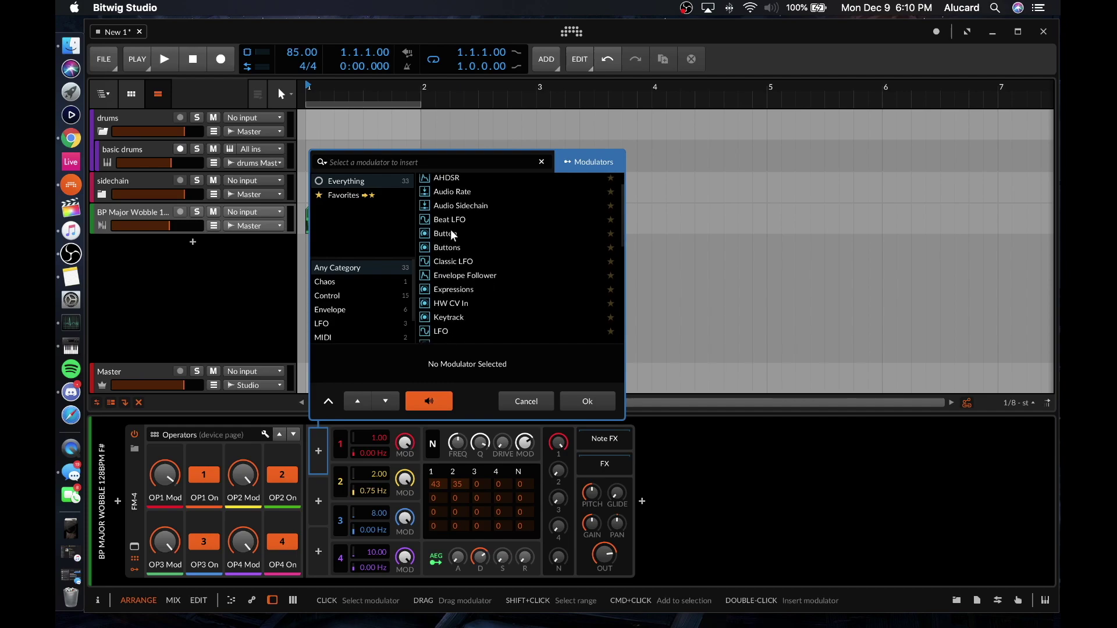
scroll(452, 232, "down", 5)
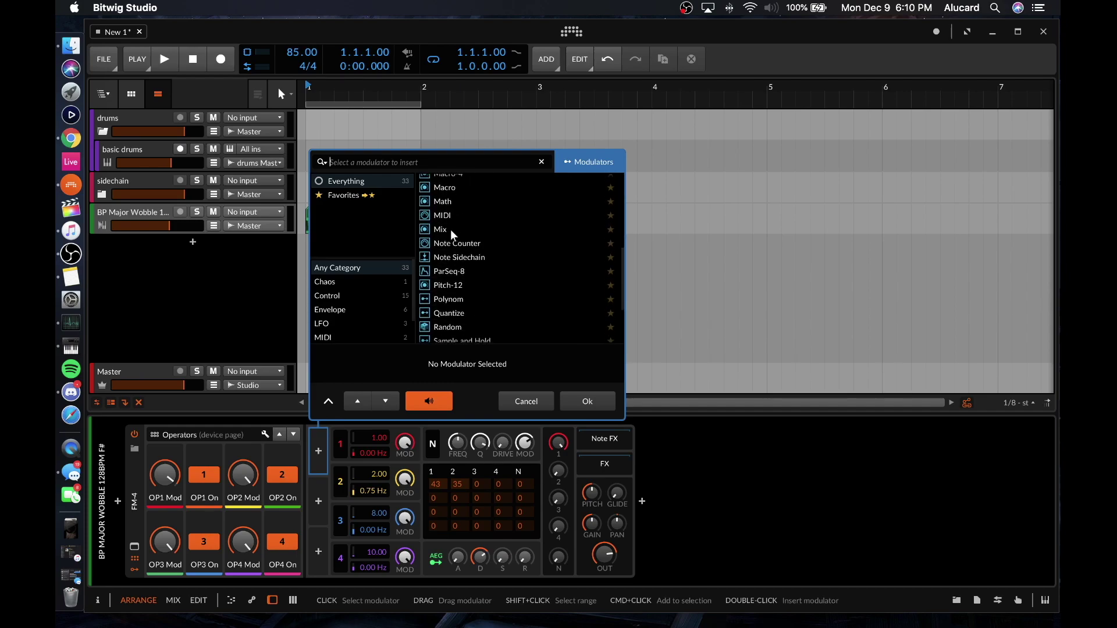
scroll(451, 232, "up", 10)
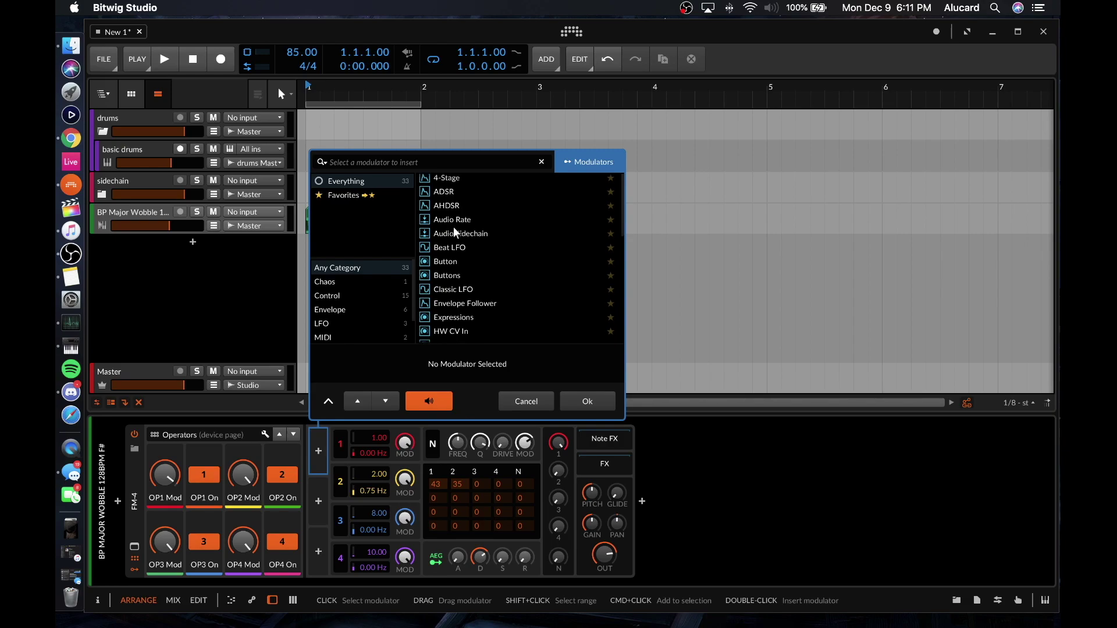
scroll(453, 227, "down", 2)
scroll(453, 227, "down", 1)
scroll(453, 227, "up", 1)
scroll(453, 227, "down", 2)
scroll(456, 231, "down", 3)
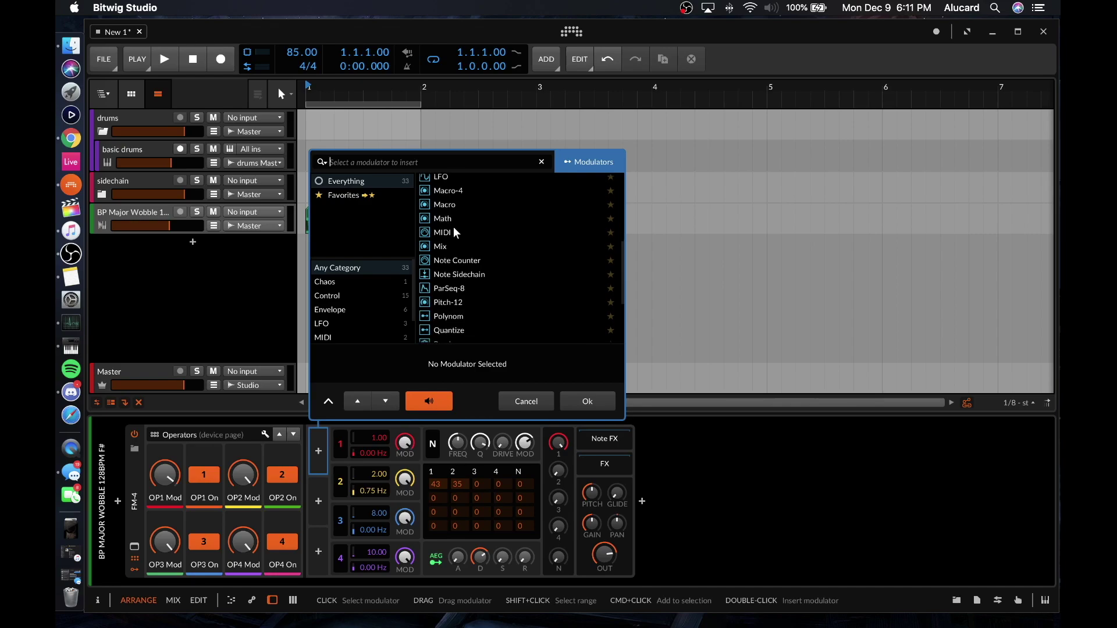
scroll(456, 232, "down", 2)
left_click(452, 288)
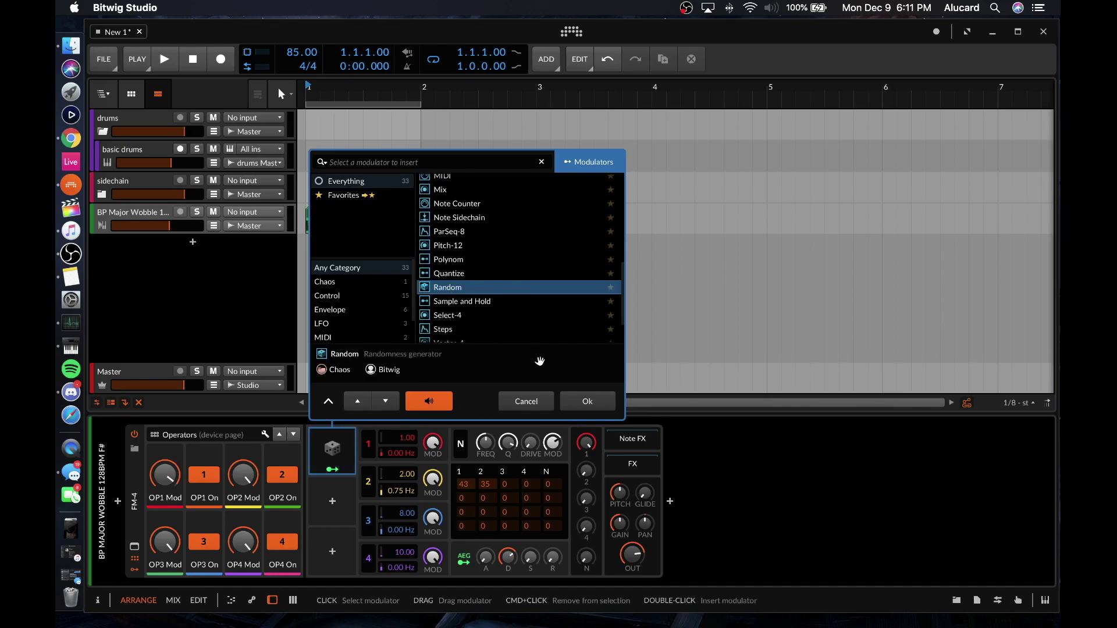
left_click(587, 401)
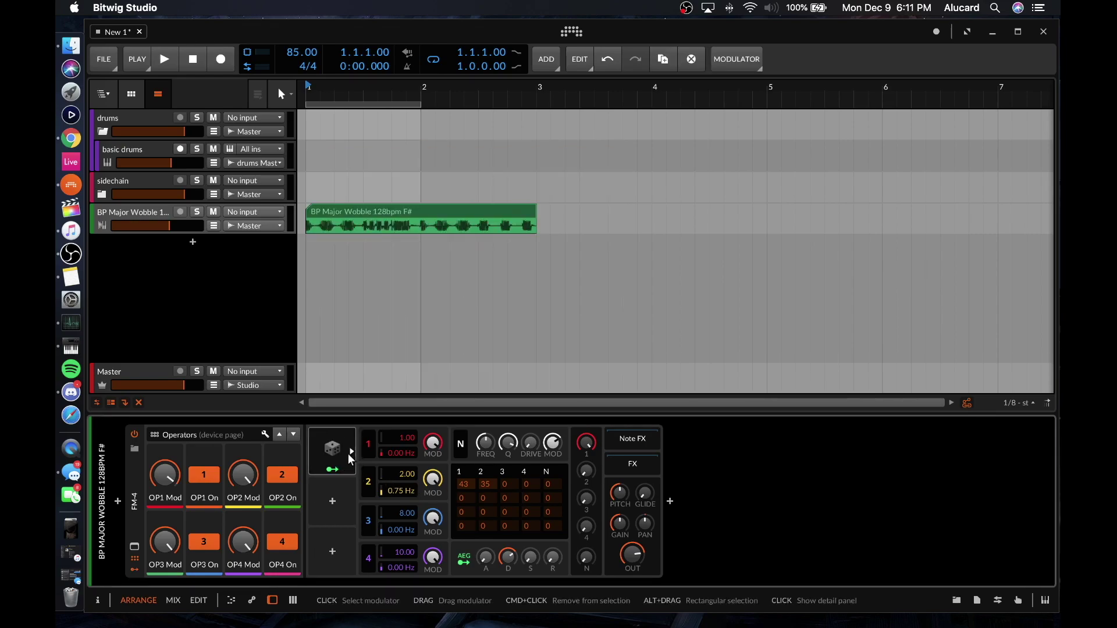
- Raise the Random modulator's Smooth, make it bipolar, and map it to OP1 and OP2 Mod
left_click(348, 454)
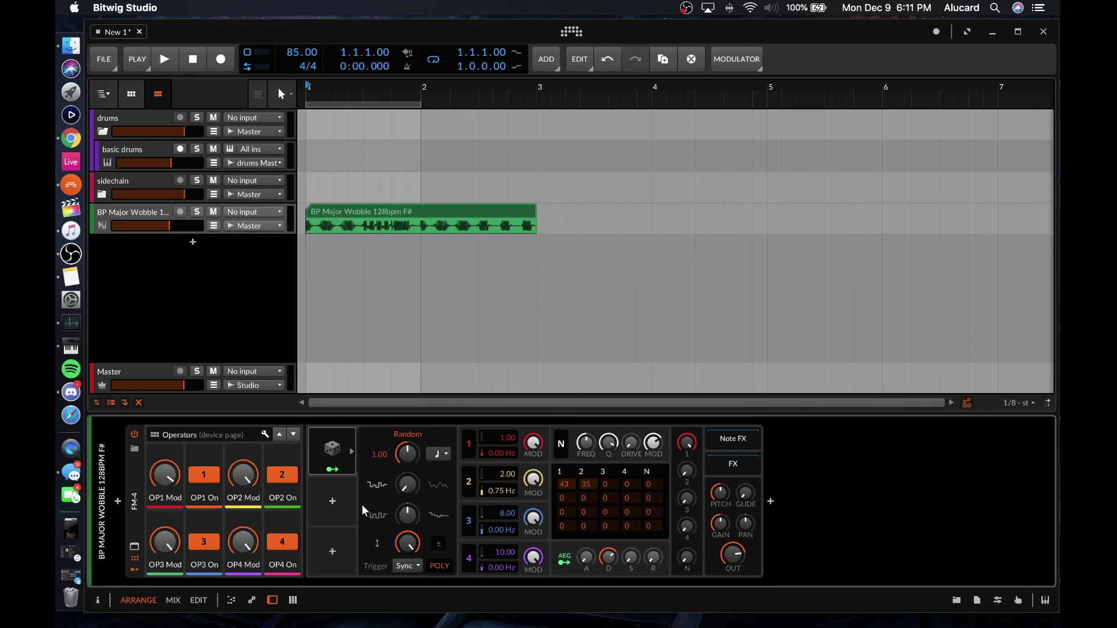
left_click_drag(394, 476, 396, 448)
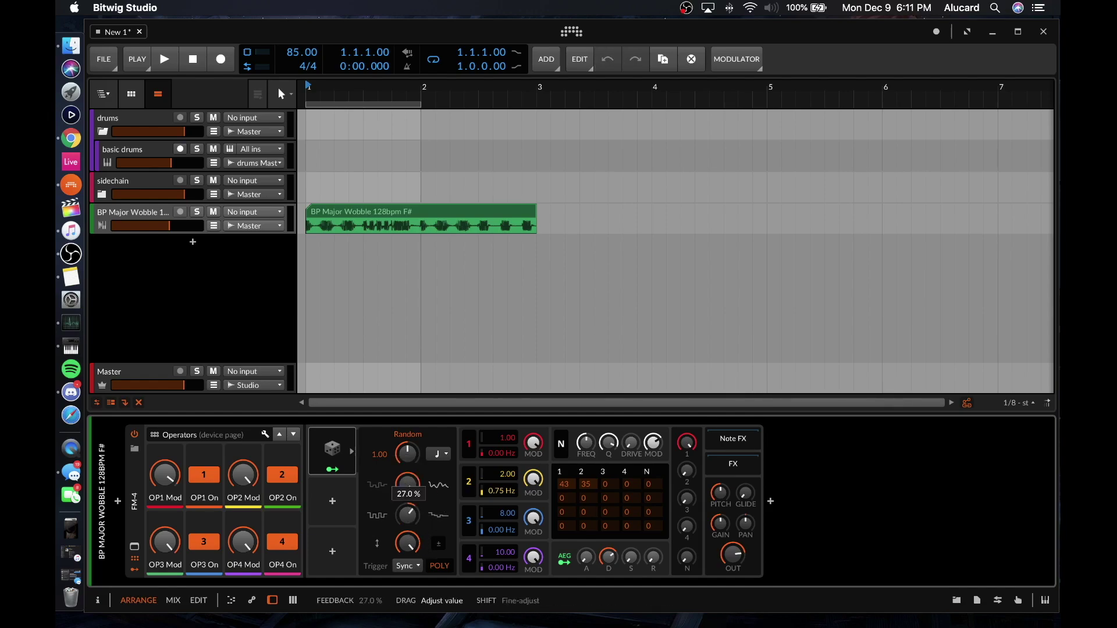
left_click(440, 544)
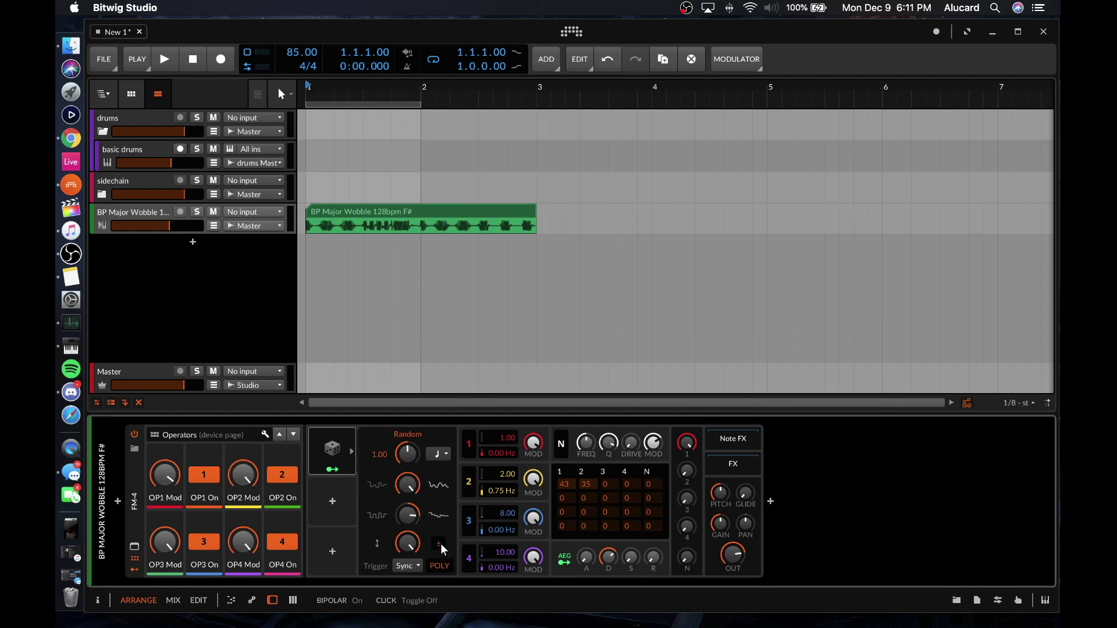
left_click(334, 469)
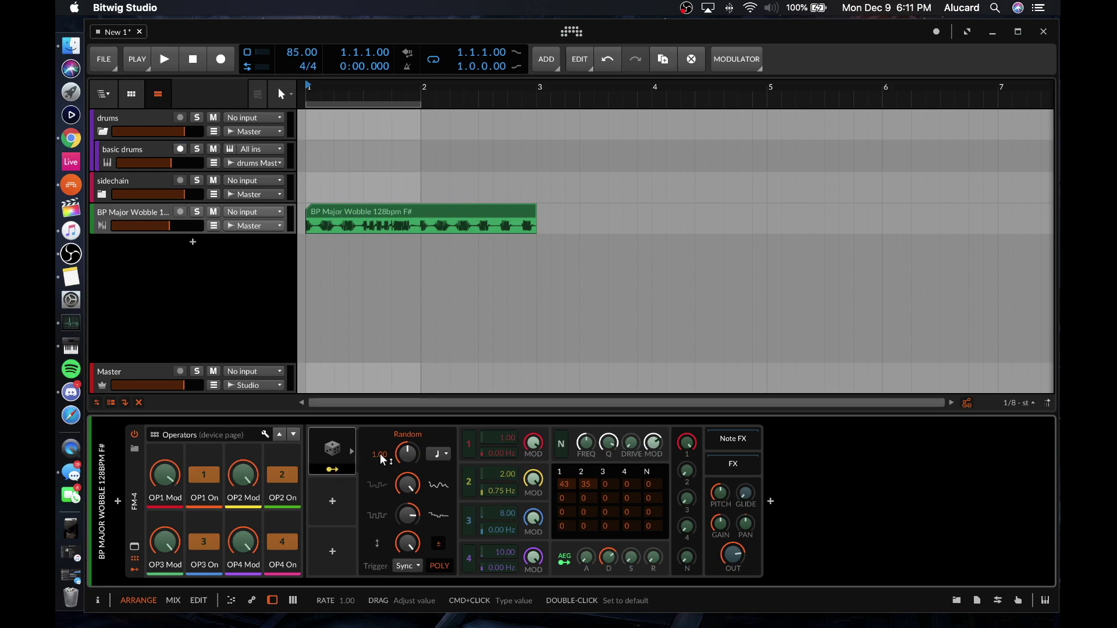
left_click_drag(534, 442, 533, 526)
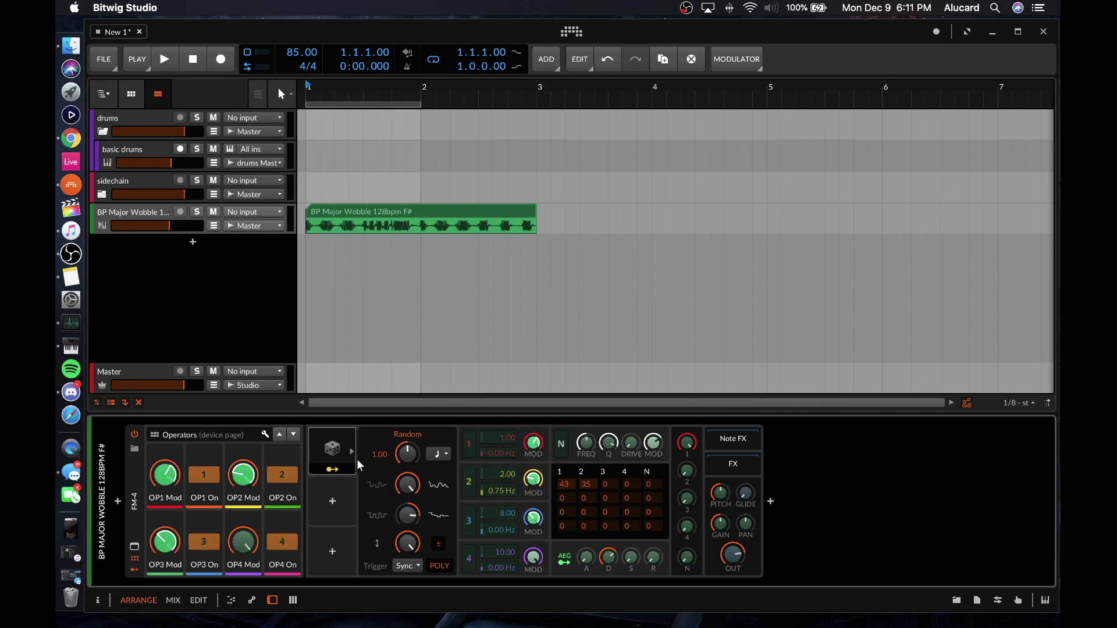
left_click(338, 467)
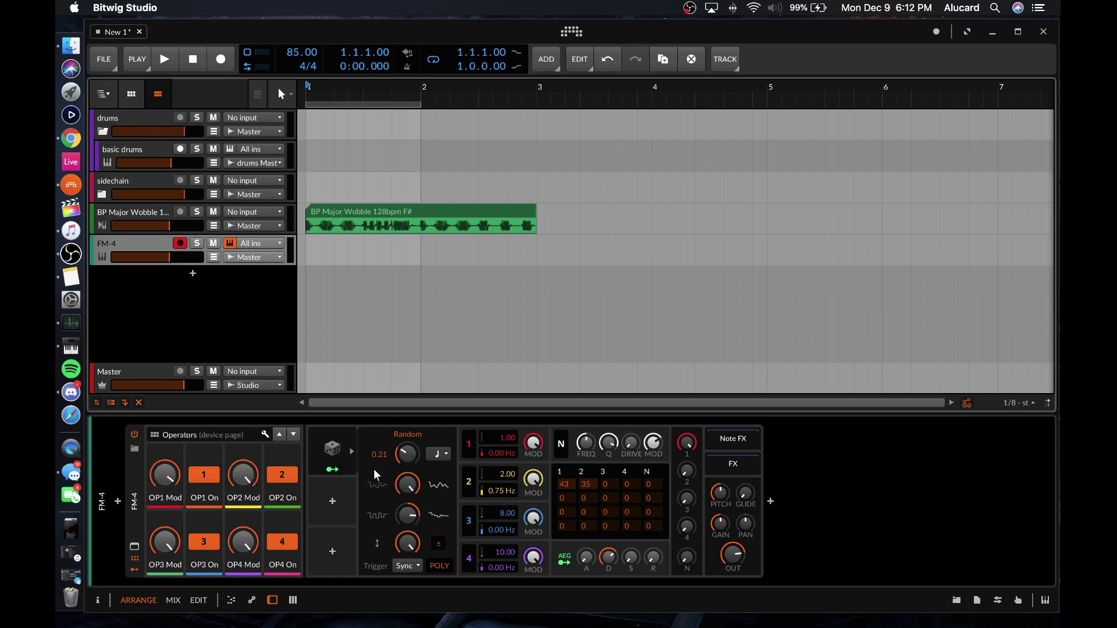
- Add an LFO modulator to FM-4 and route it to the Random modulator's rate
left_click(333, 501)
scroll(449, 282, "down", 3)
left_click(444, 366)
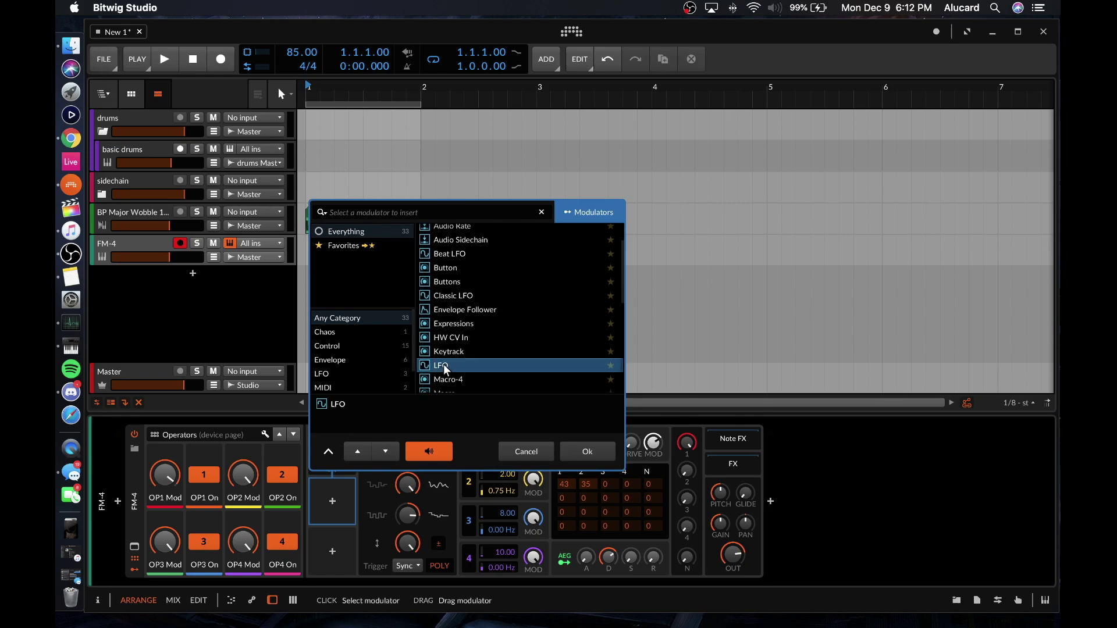
left_click(587, 453)
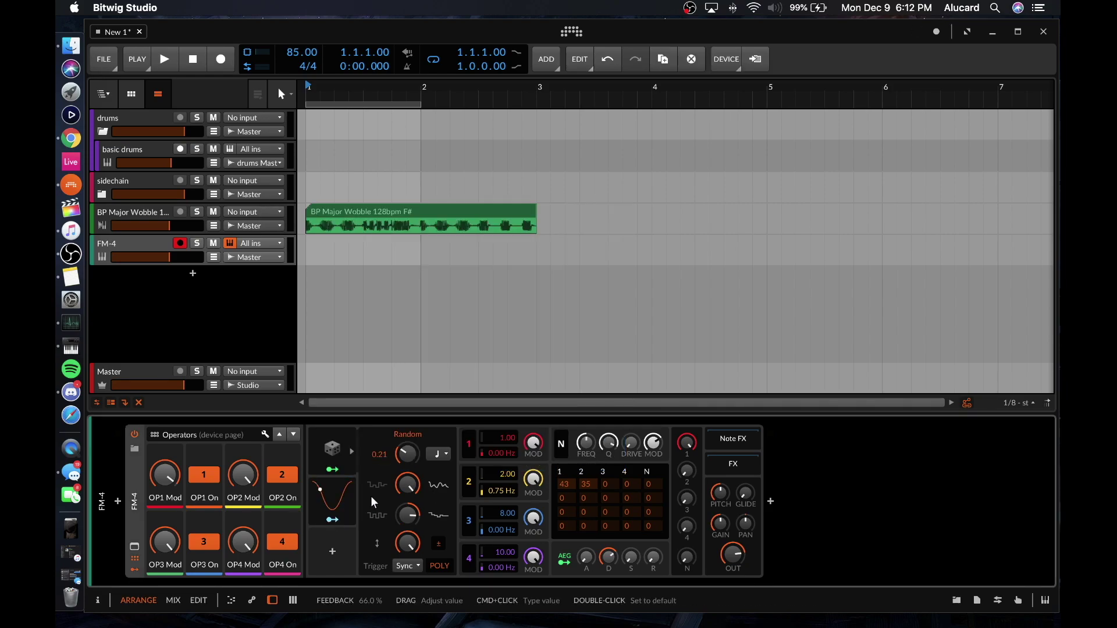
left_click(332, 519)
left_click_drag(408, 456, 408, 449)
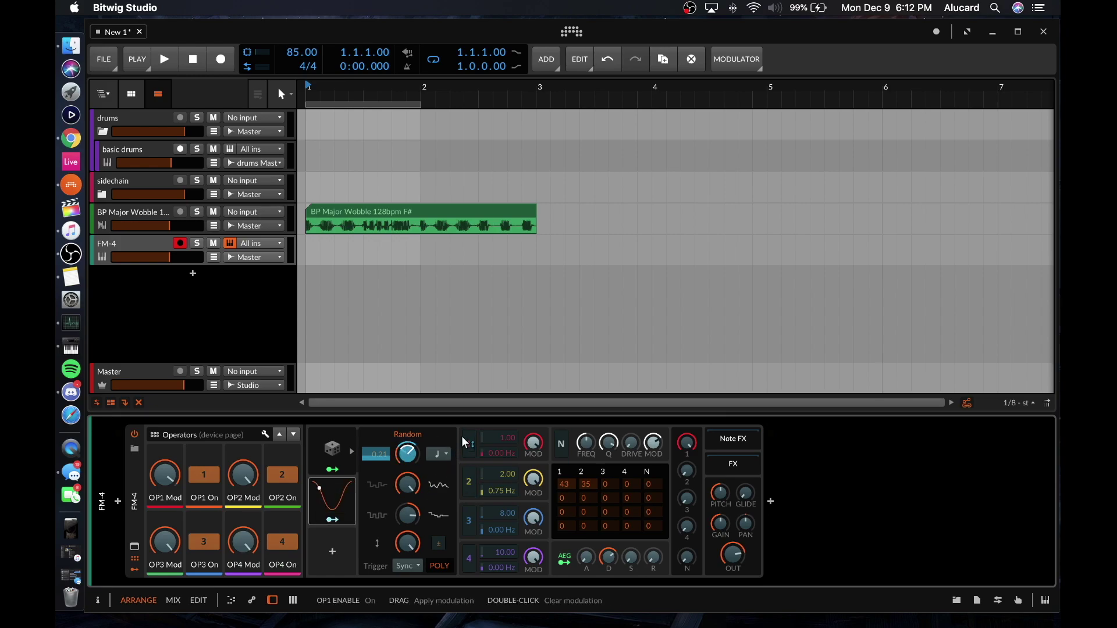
- Add a second LFO modulator to FM-4 and view its settings
left_click(332, 552)
scroll(448, 289, "down", 3)
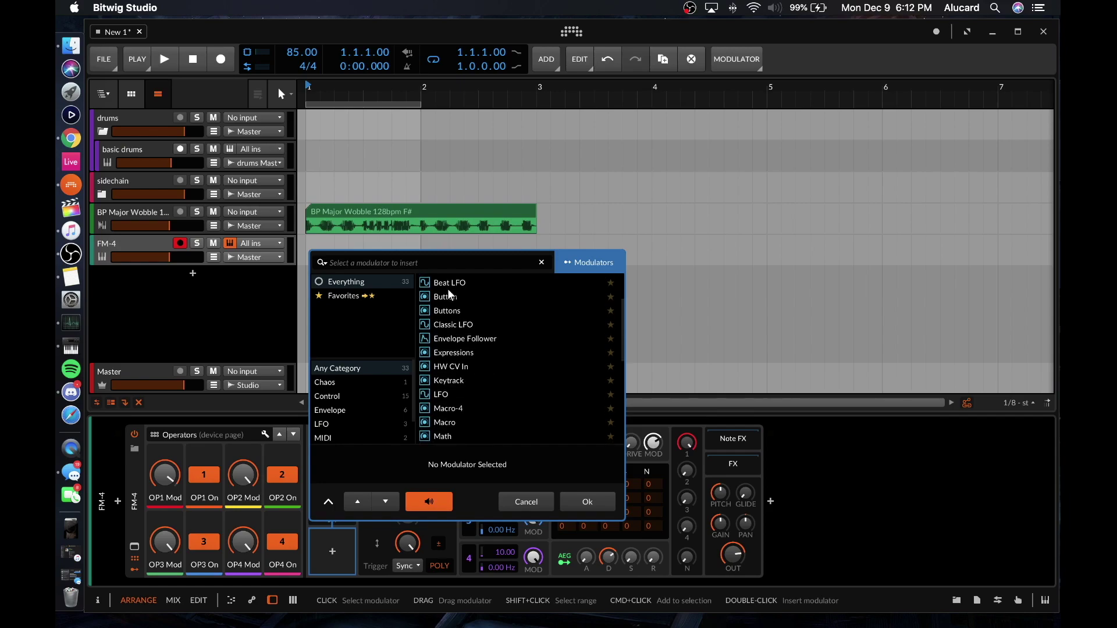
left_click(442, 392)
left_click(582, 501)
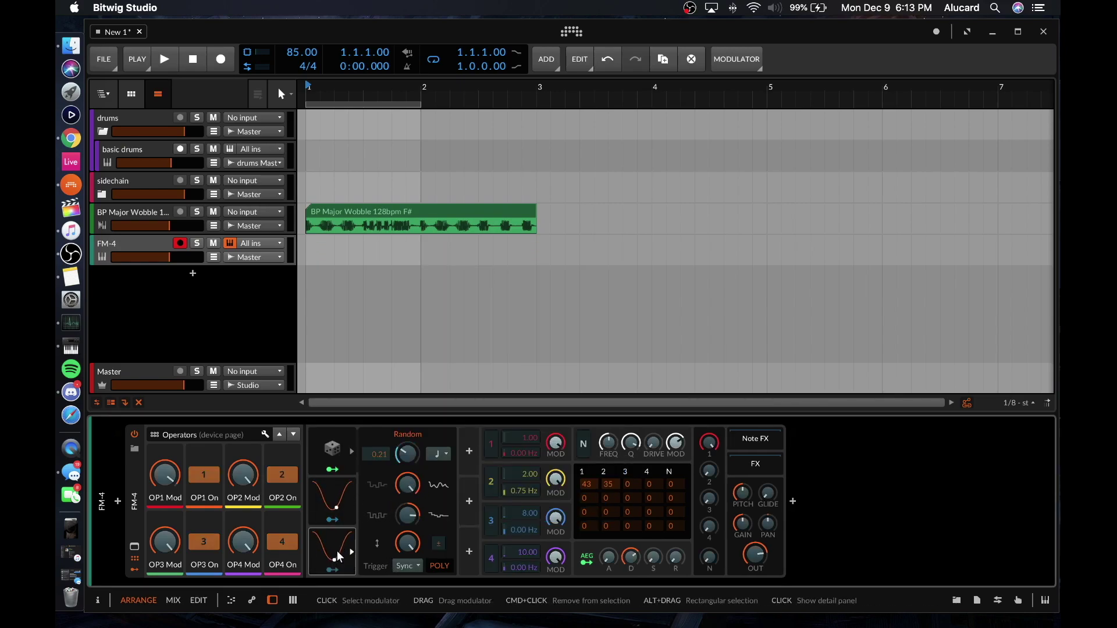
left_click(330, 512)
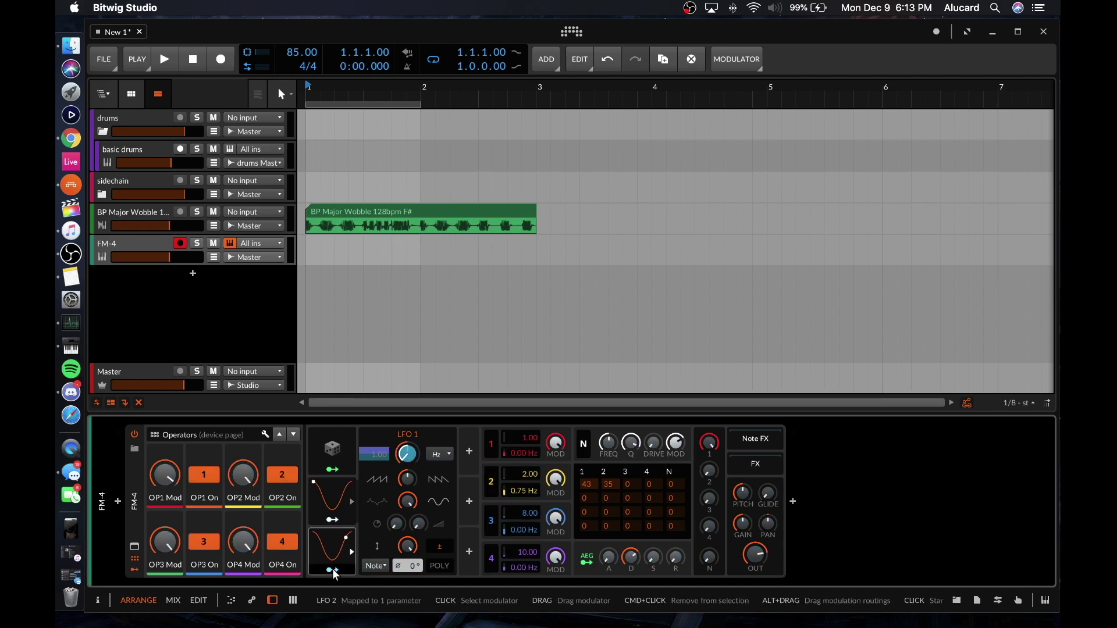
left_click(333, 570)
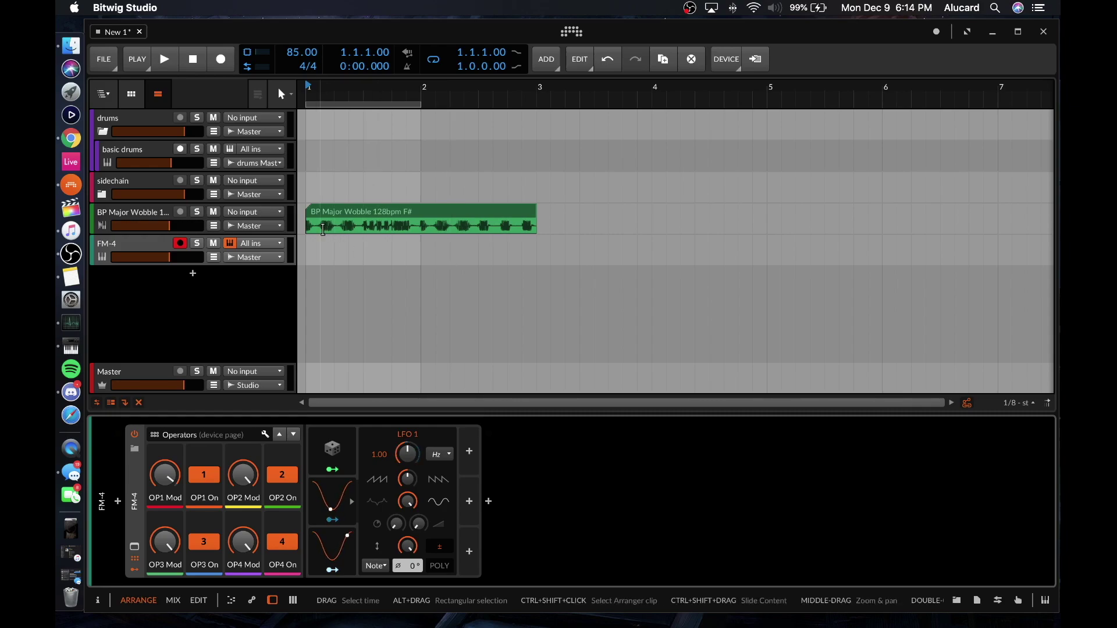
- Convert FM-4 to a hybrid track and move the BP Major Wobble clip onto it at bar 2
left_click(146, 223)
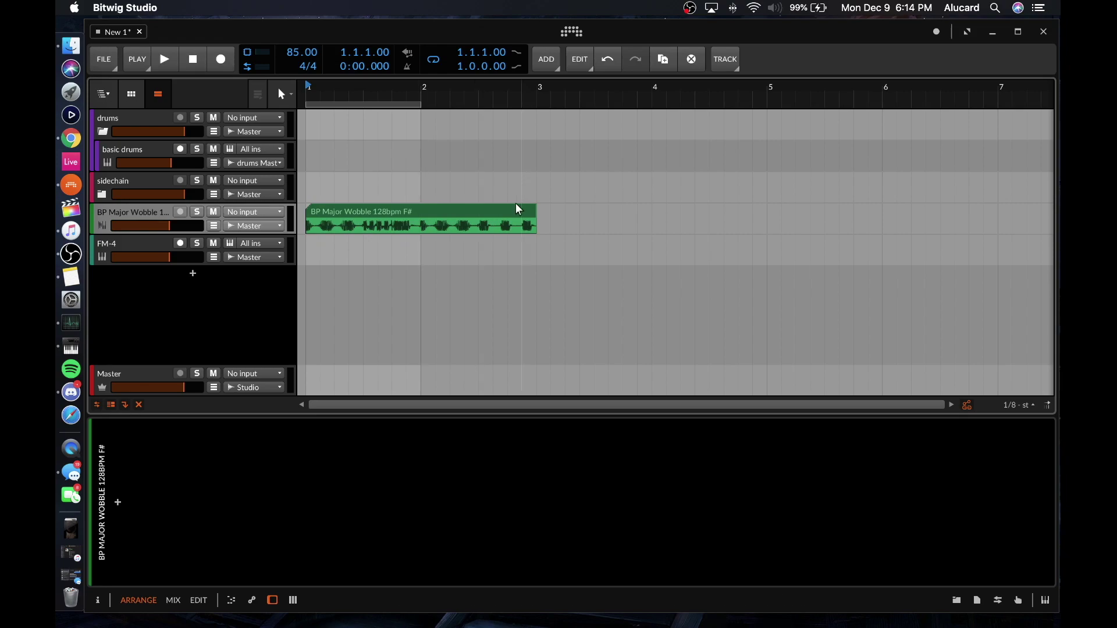
left_click(160, 245)
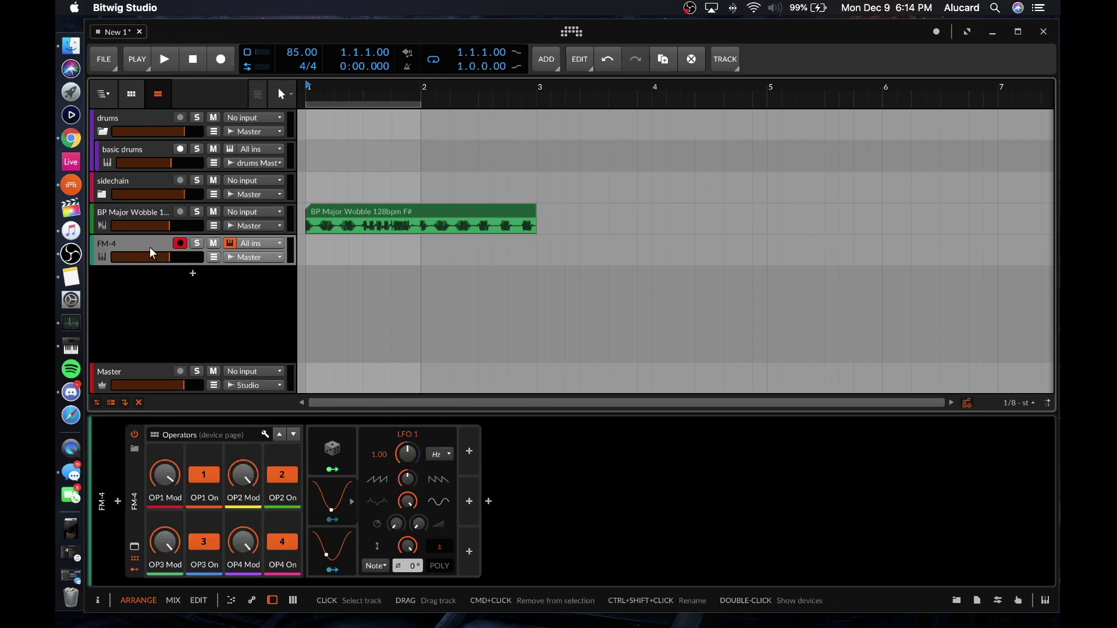
right_click(161, 259)
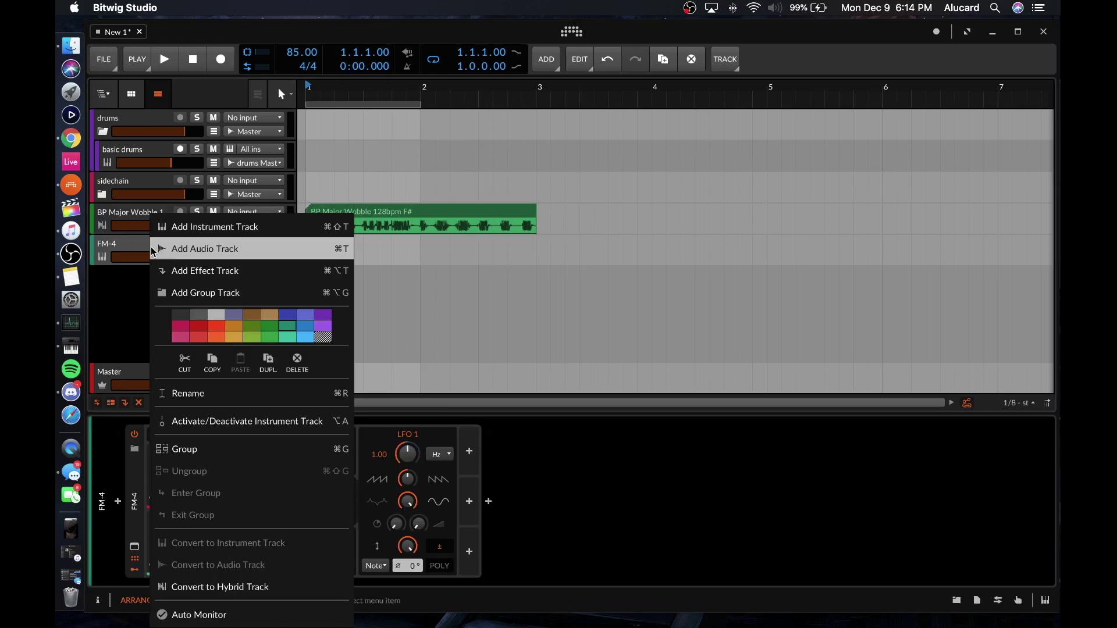
left_click(201, 586)
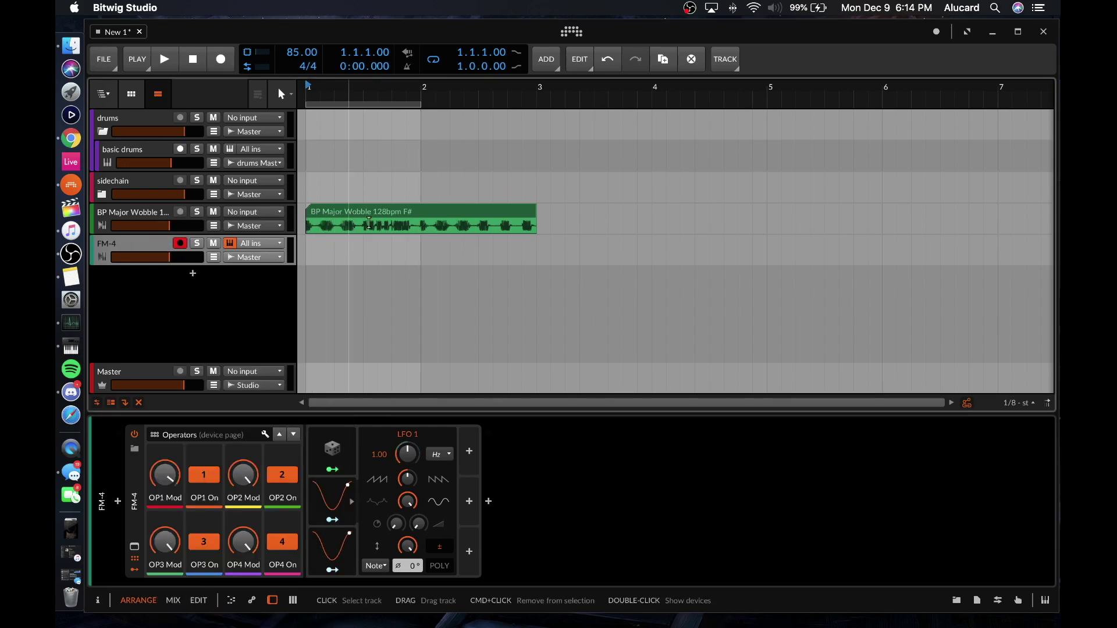
left_click_drag(369, 223, 456, 245)
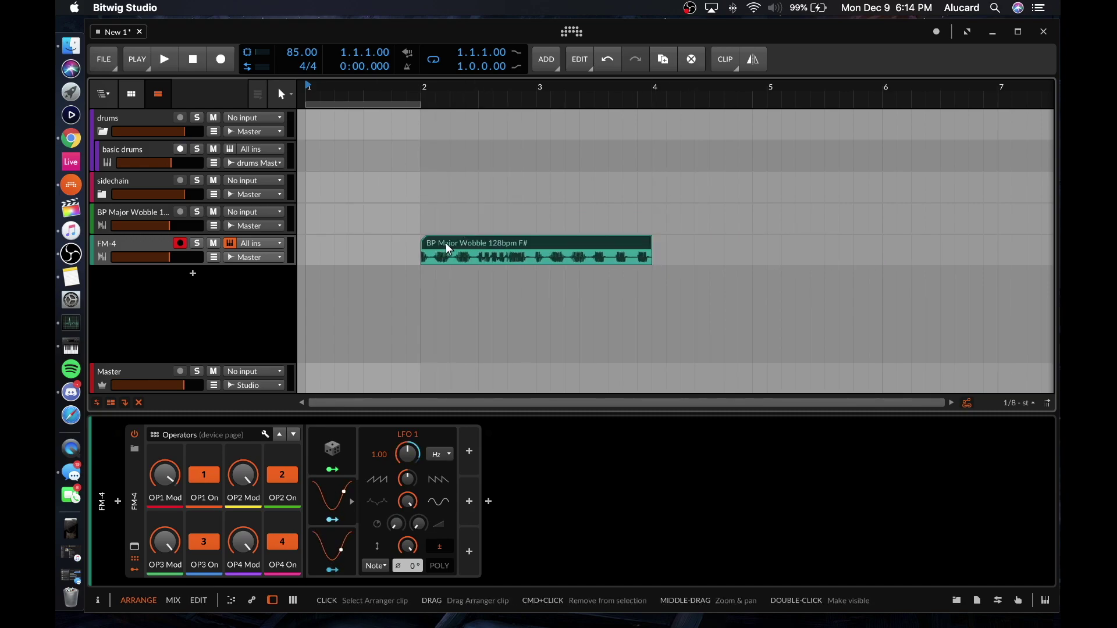
- Create a clip in bar 1 of FM-4 holding one long C#2 note
left_click_drag(309, 244, 417, 256)
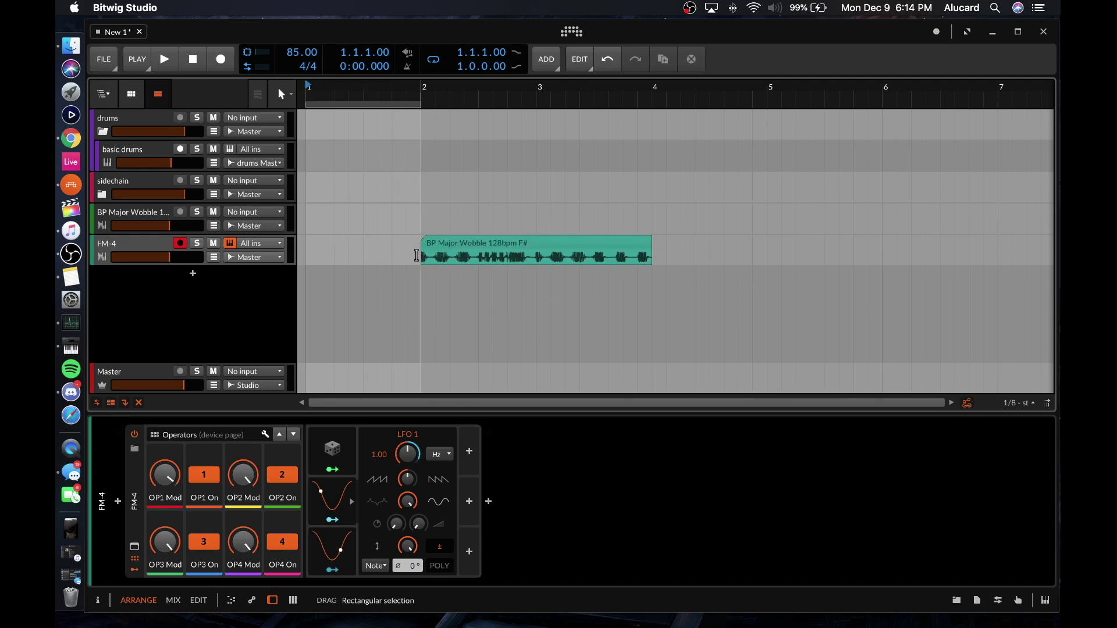
double_click(352, 247)
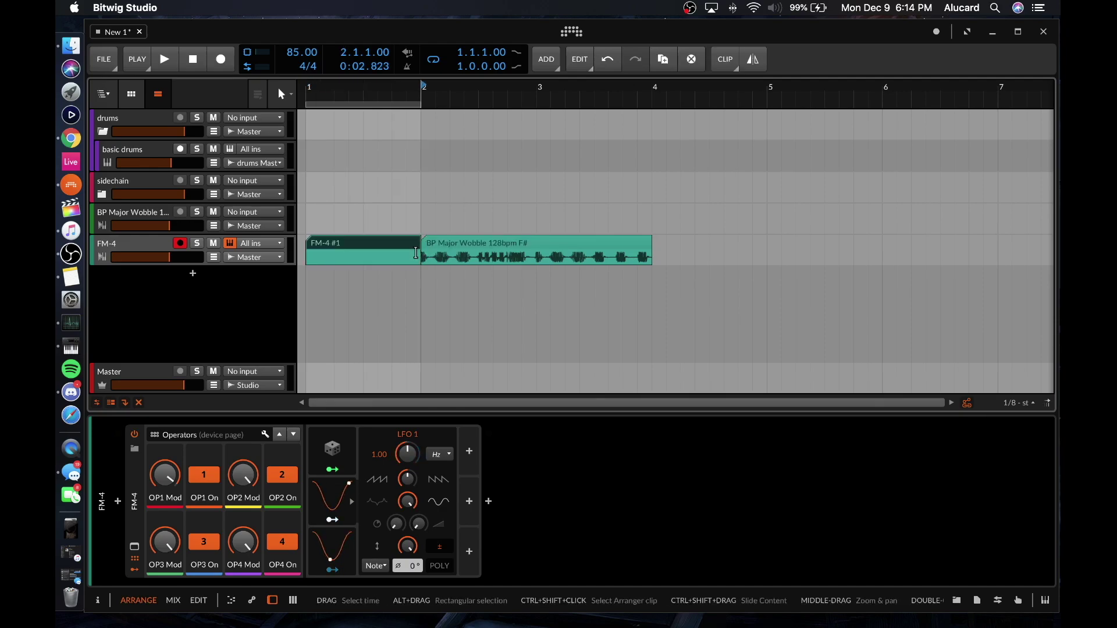
double_click(351, 248)
double_click(230, 356)
left_click_drag(269, 356, 1022, 362)
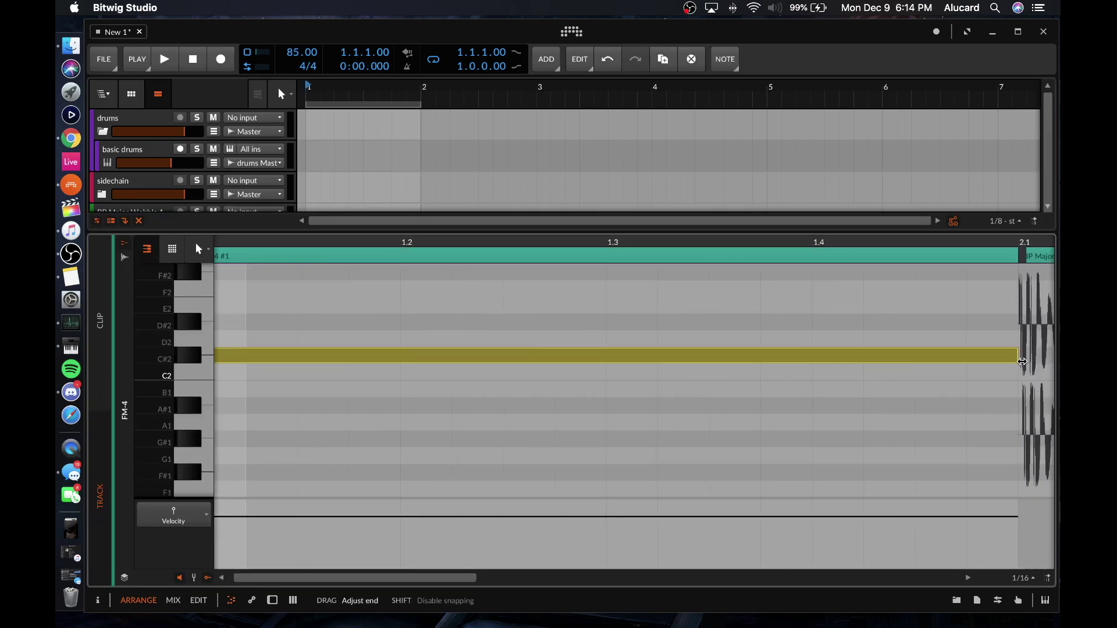
left_click(231, 601)
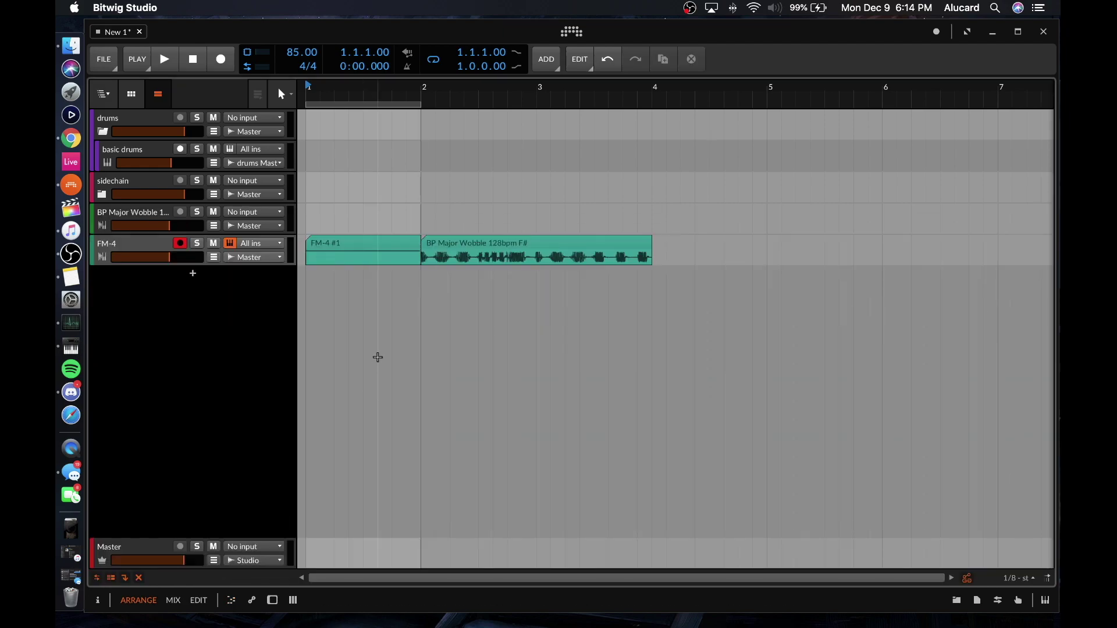
- Play the FM-4 #1 clip, bounce it in place, then undo the bounce
left_click(334, 244)
key("space")
key("space")
right_click(349, 244)
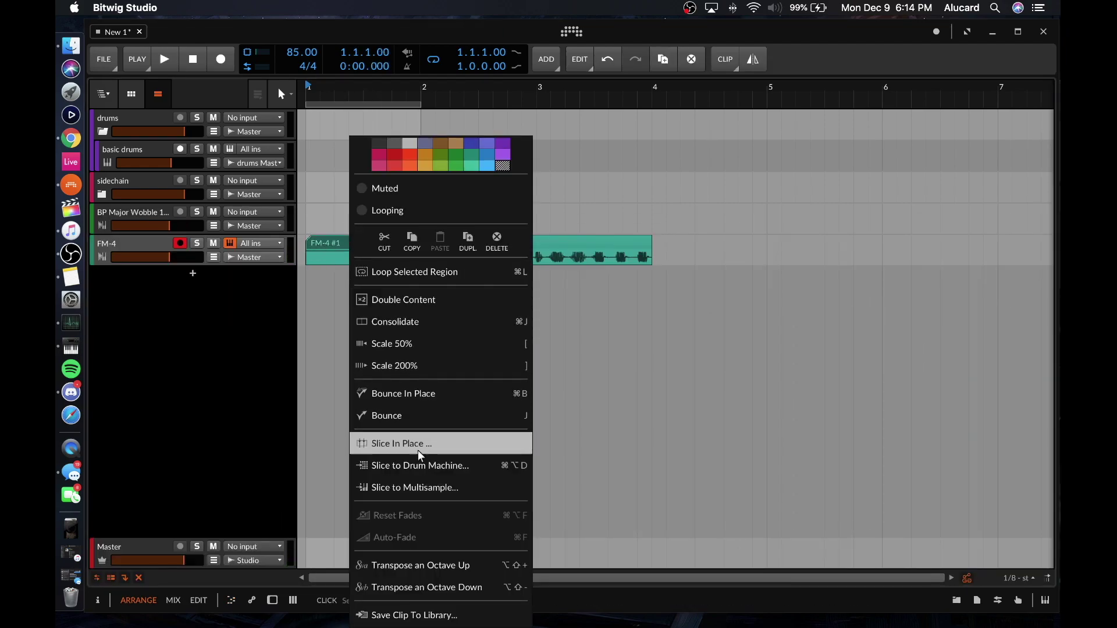
left_click(399, 393)
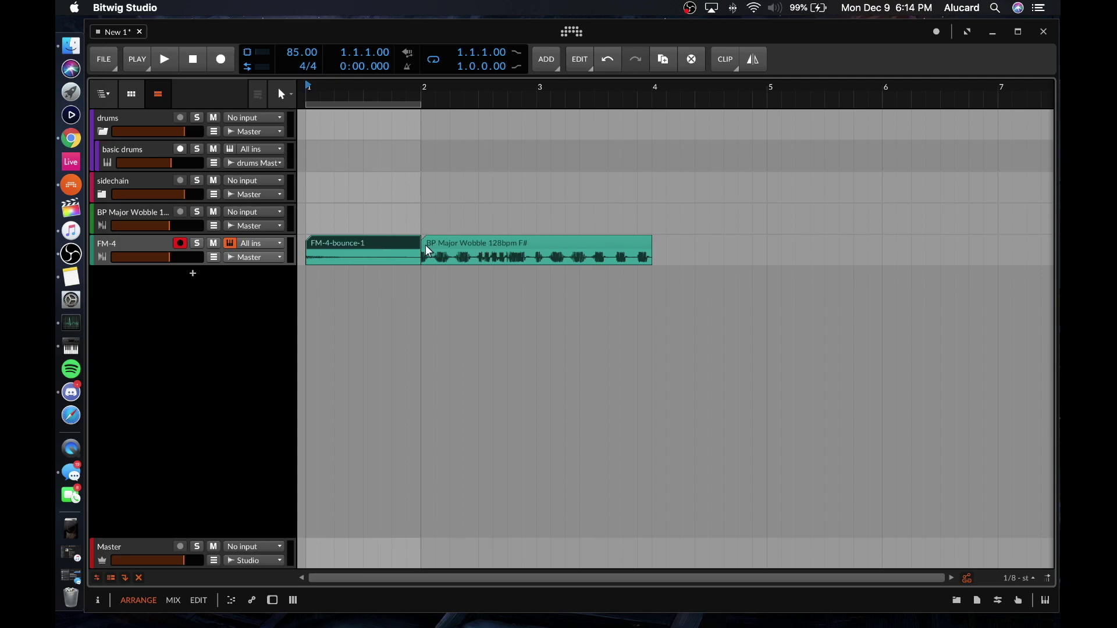
key("super+z")
right_click(345, 244)
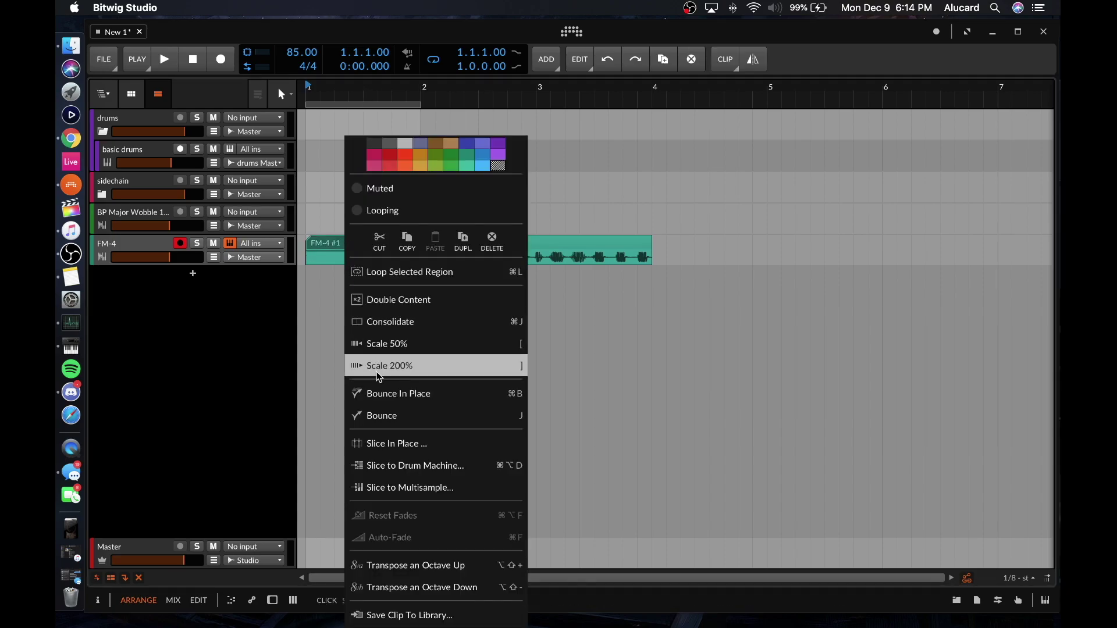
- Bounce FM-4 #1 to a new Audio 5 track and select the resulting FM-4-bounce-2 clip
left_click(382, 416)
key("Return")
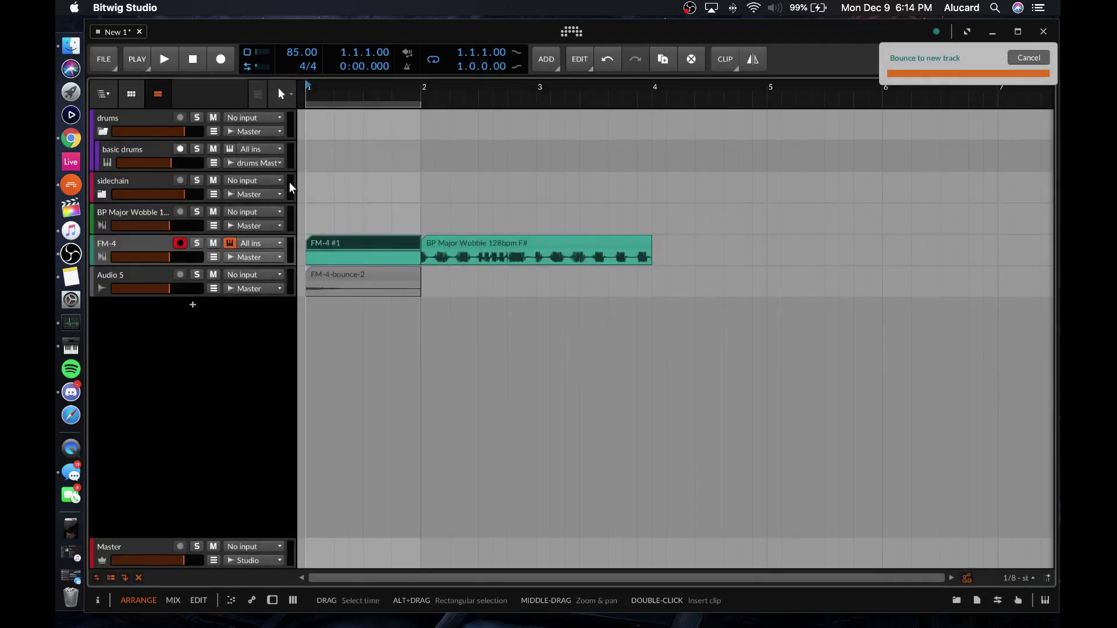
left_click(160, 245)
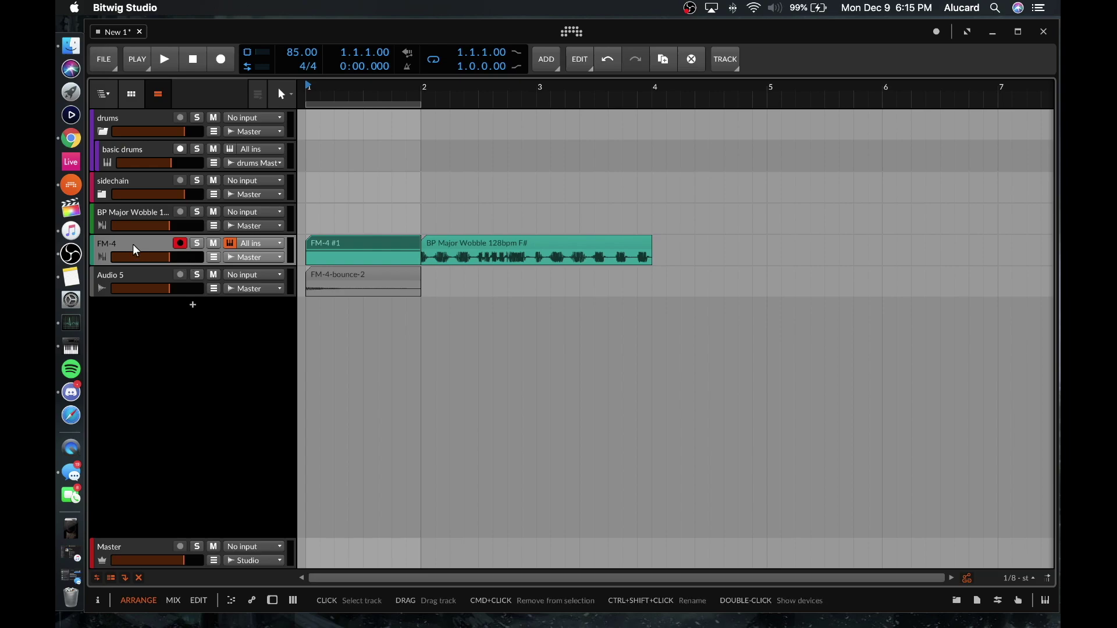
left_click(151, 278)
left_click(347, 281)
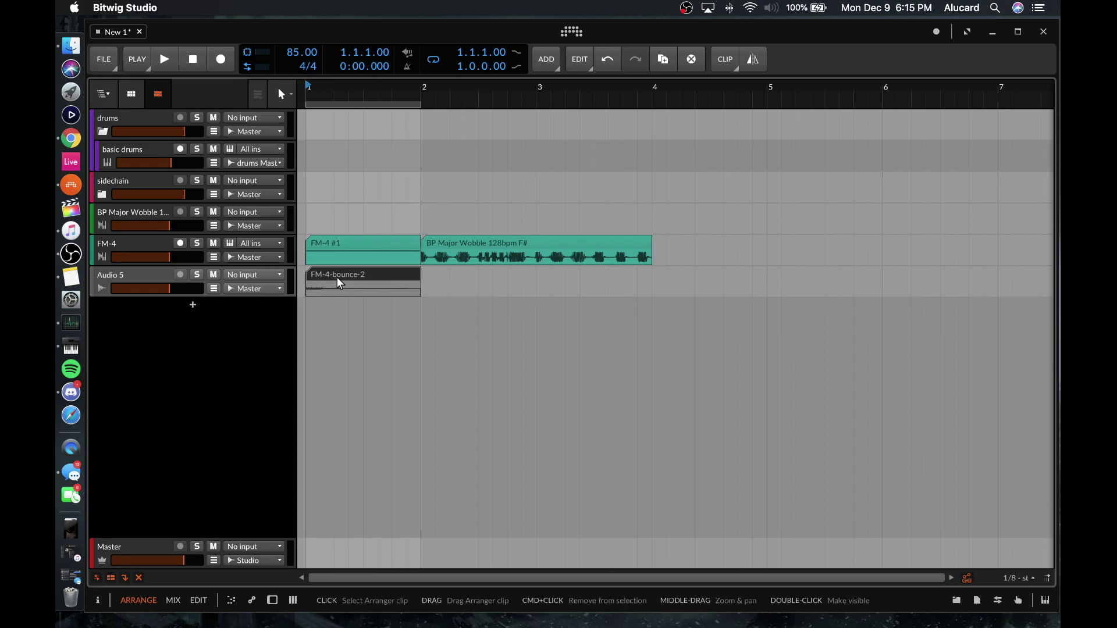
- Delete the FM-4-bounce-2 clip and insert an Amp device after FM-4 in its chain
key("Delete")
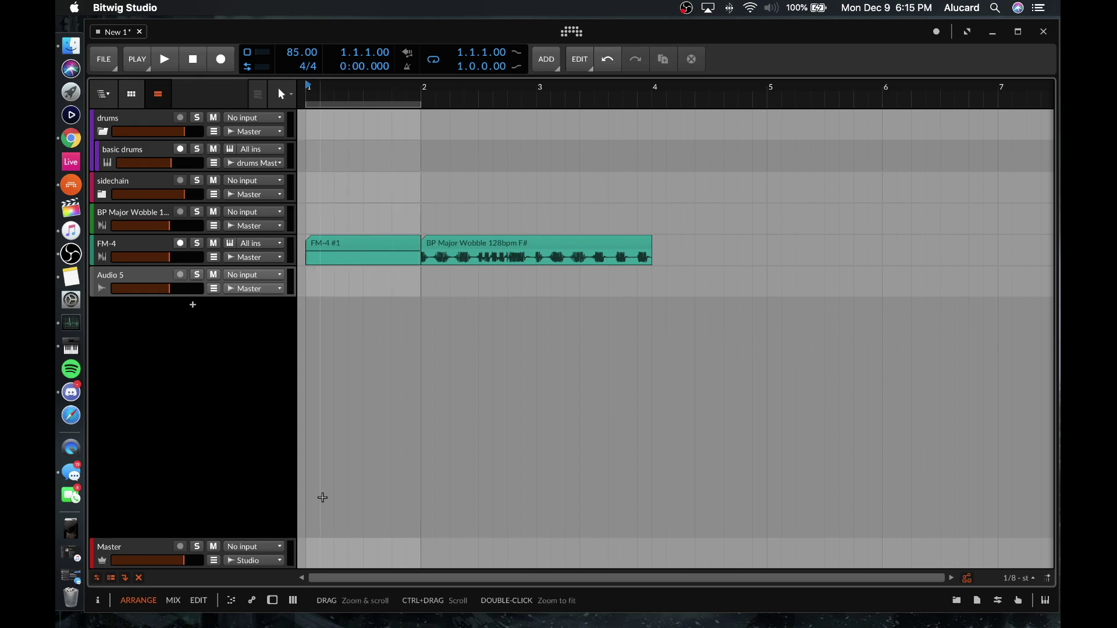
left_click(103, 247)
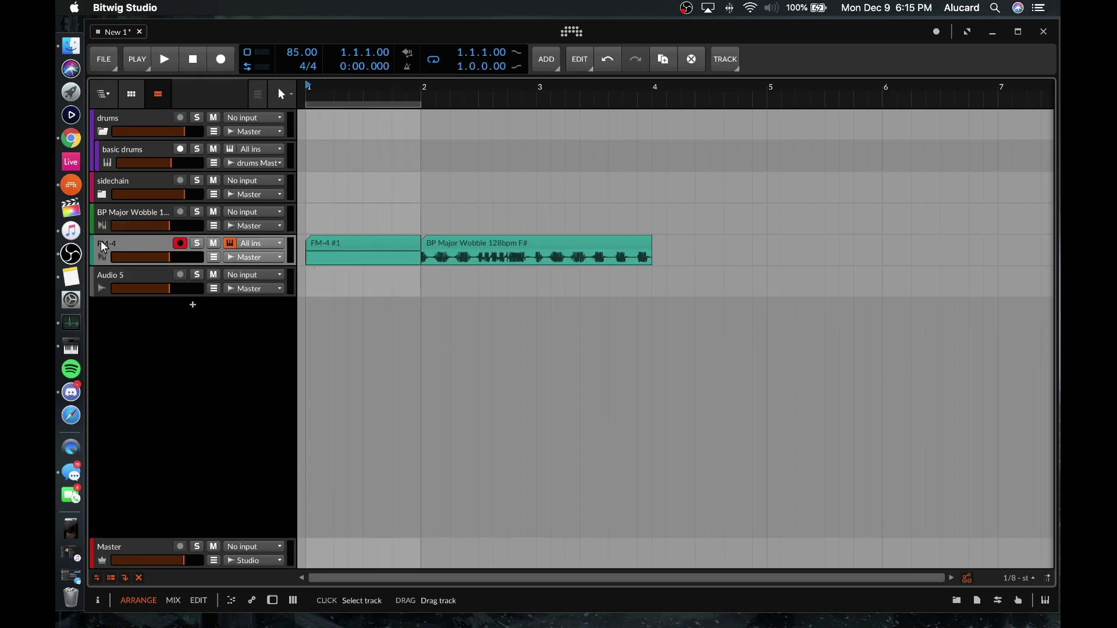
double_click(112, 246)
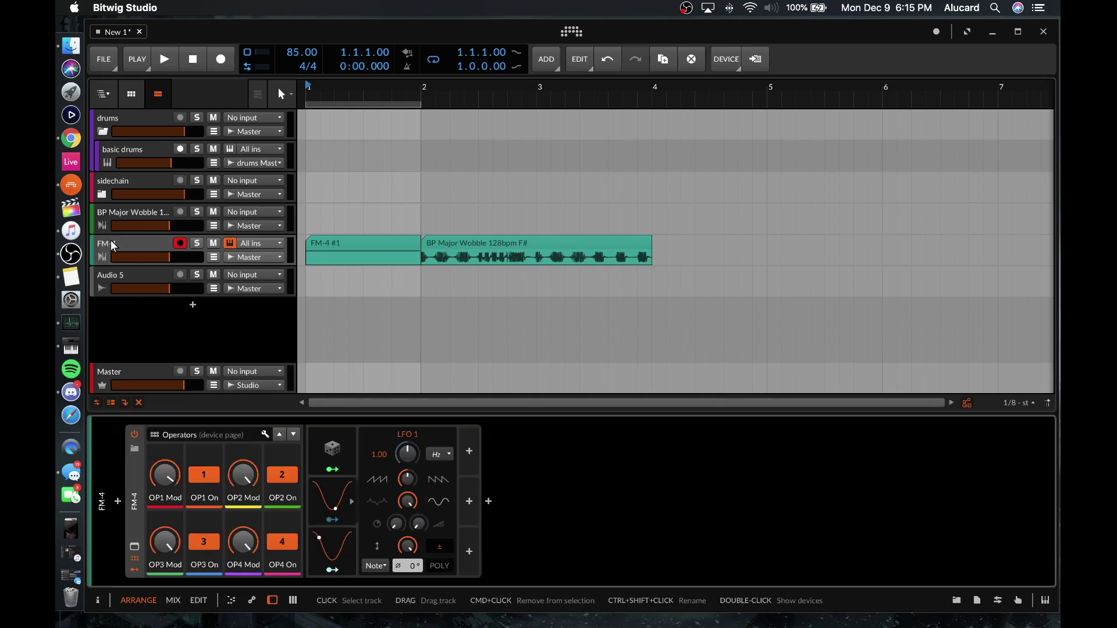
left_click(488, 502)
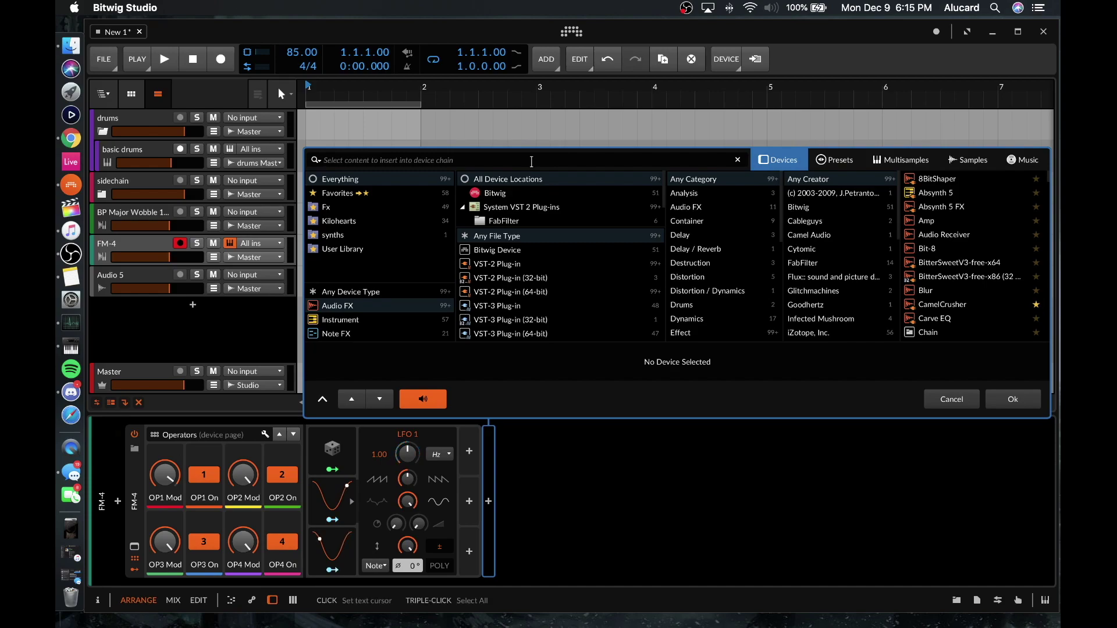
type("amp")
key("Return")
left_click(371, 386)
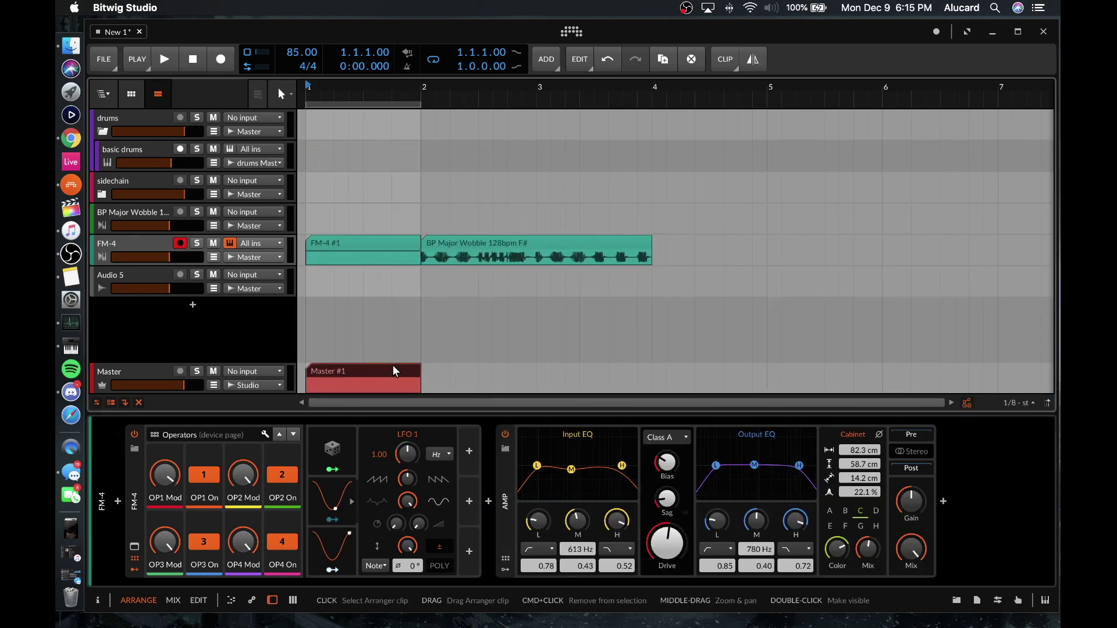
- Bounce Master #1 in place and move Master-bounce-1 onto a new Hybrid 6 track
right_click(393, 370)
left_click(431, 392)
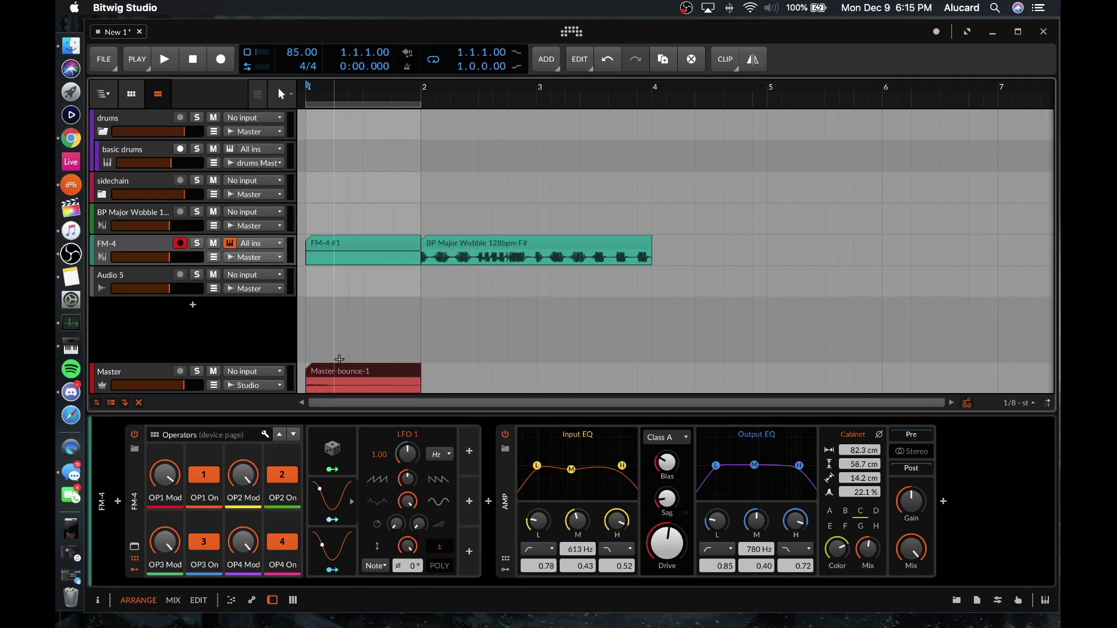
left_click(364, 262)
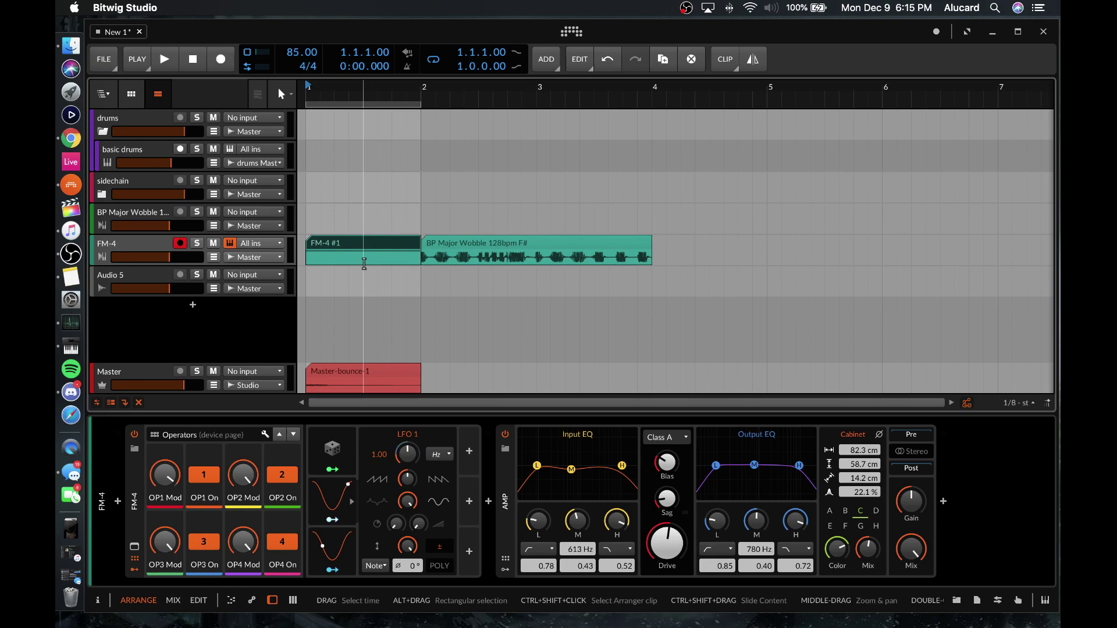
left_click_drag(364, 372, 352, 315)
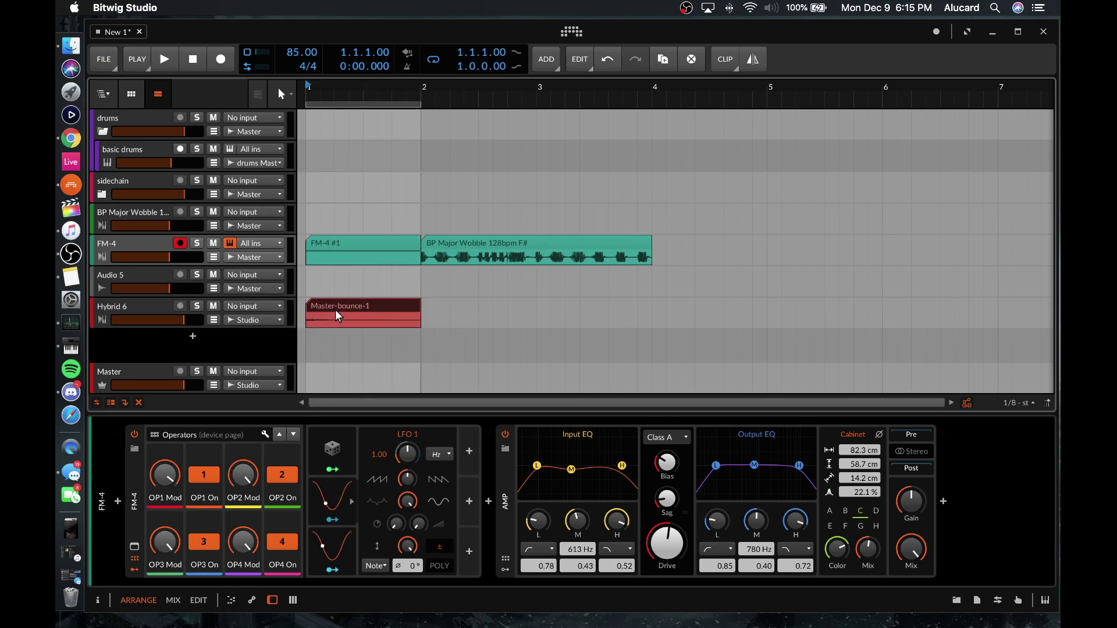
left_click(229, 317)
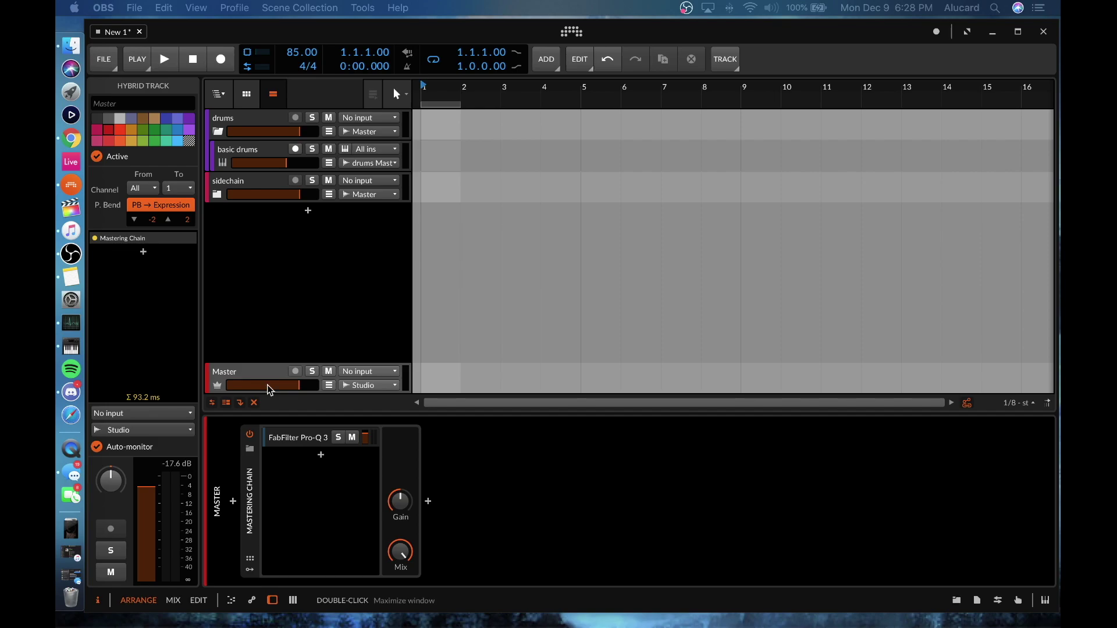
- Set the Pro-Q 3 plug-in's suspend mode to Never, then back to Trust plug-in
left_click(296, 445)
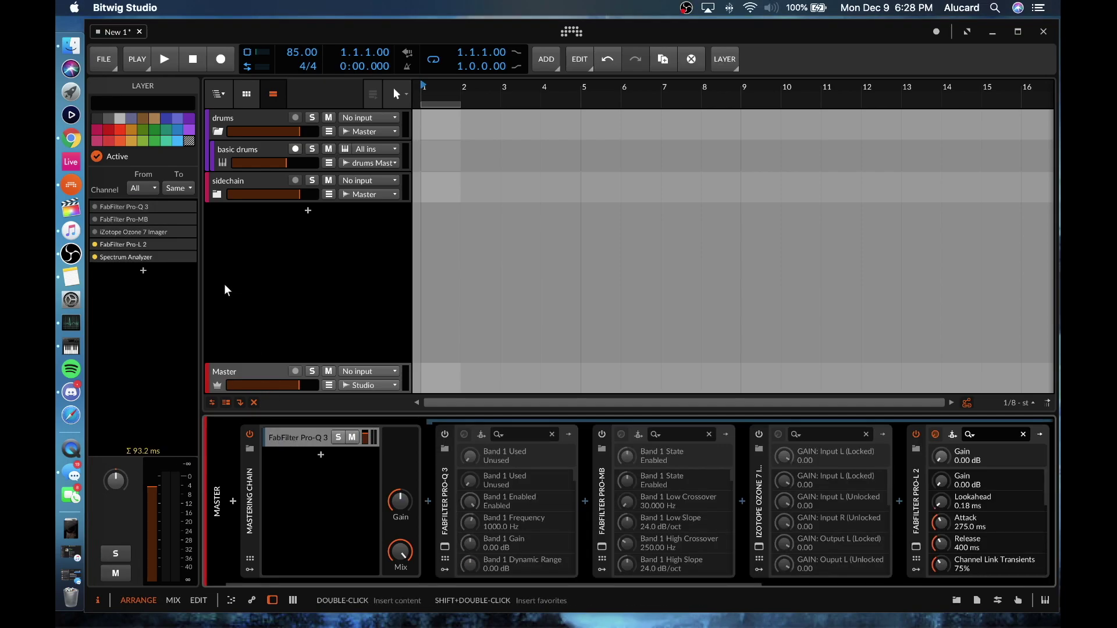
left_click(443, 506)
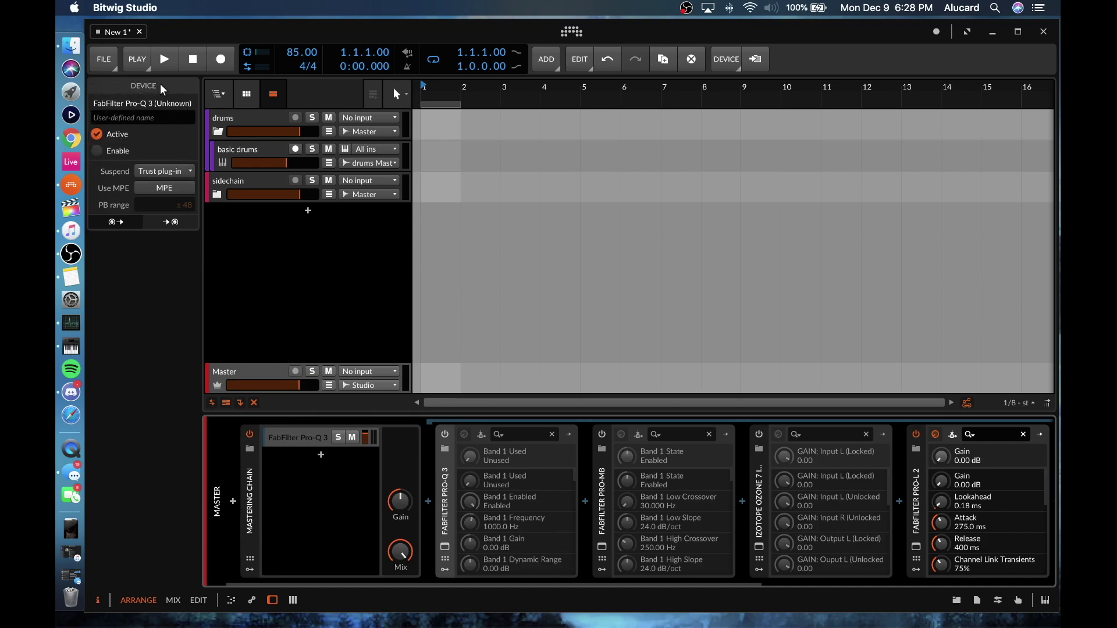
left_click(163, 173)
left_click(172, 187)
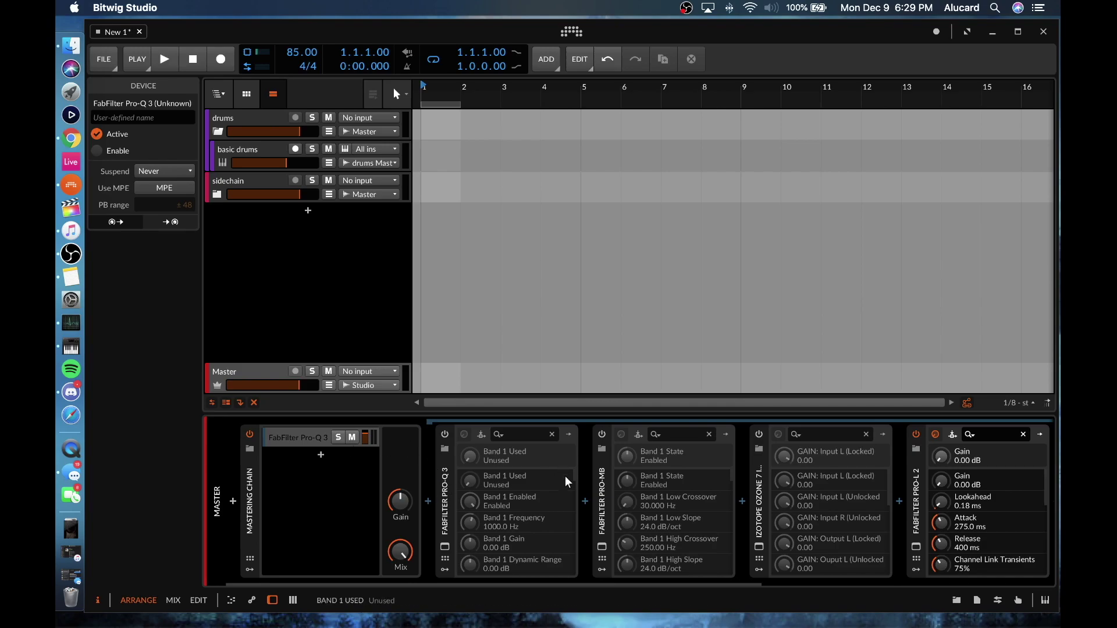
left_click(165, 171)
left_click(169, 217)
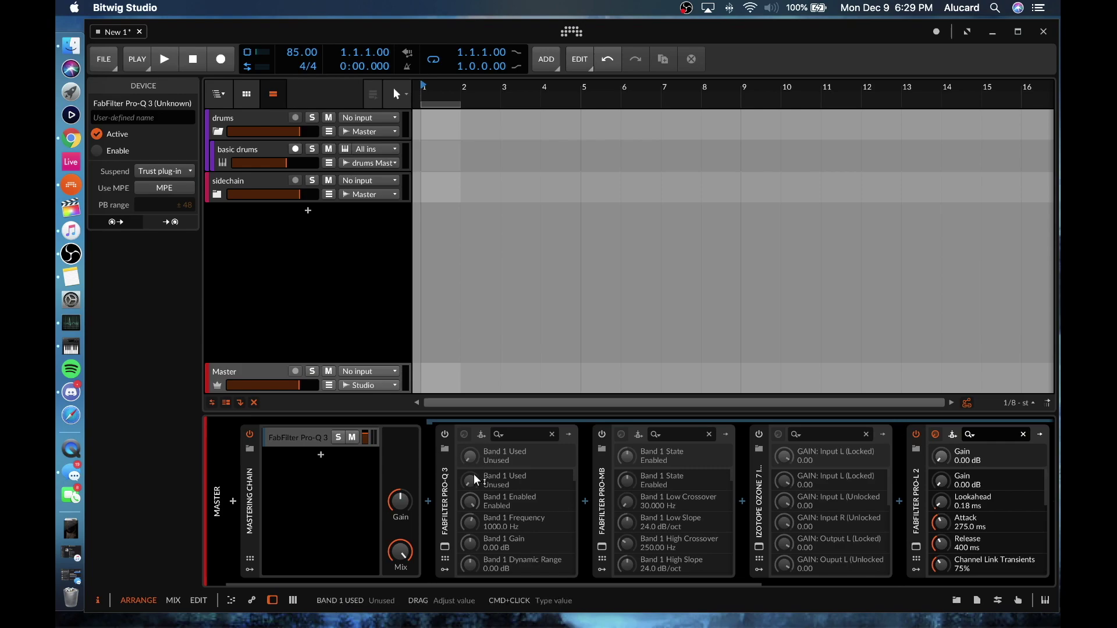
- Fold the Pro-Q 3, Pro-MB, Ozone and Pro-L 2 devices on Master
left_click(446, 480)
double_click(446, 481)
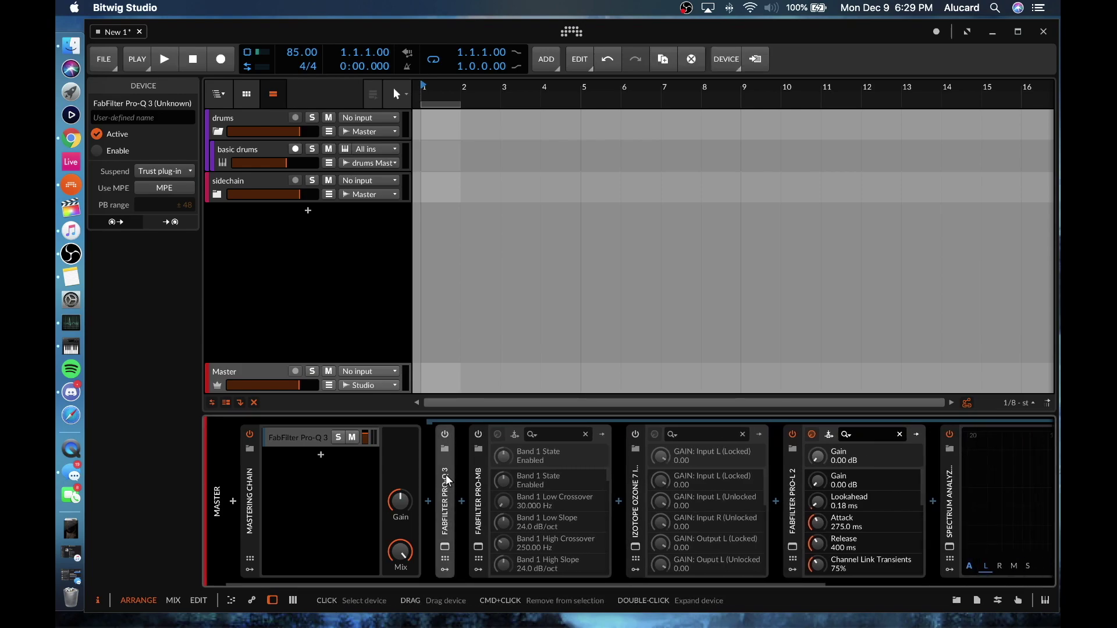
double_click(478, 483)
double_click(504, 488)
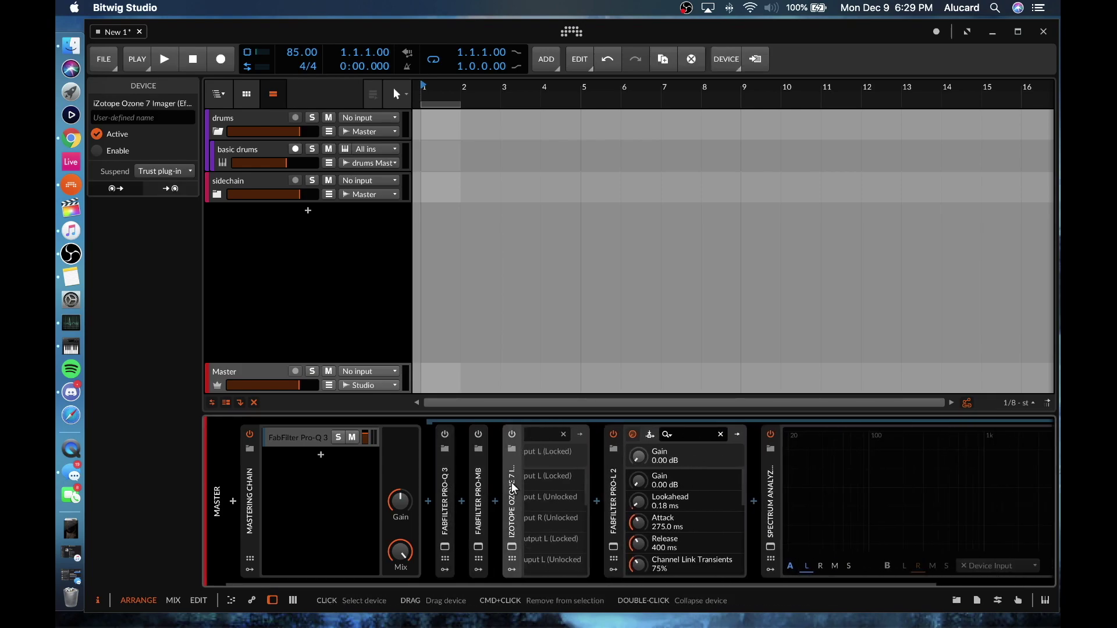
double_click(546, 485)
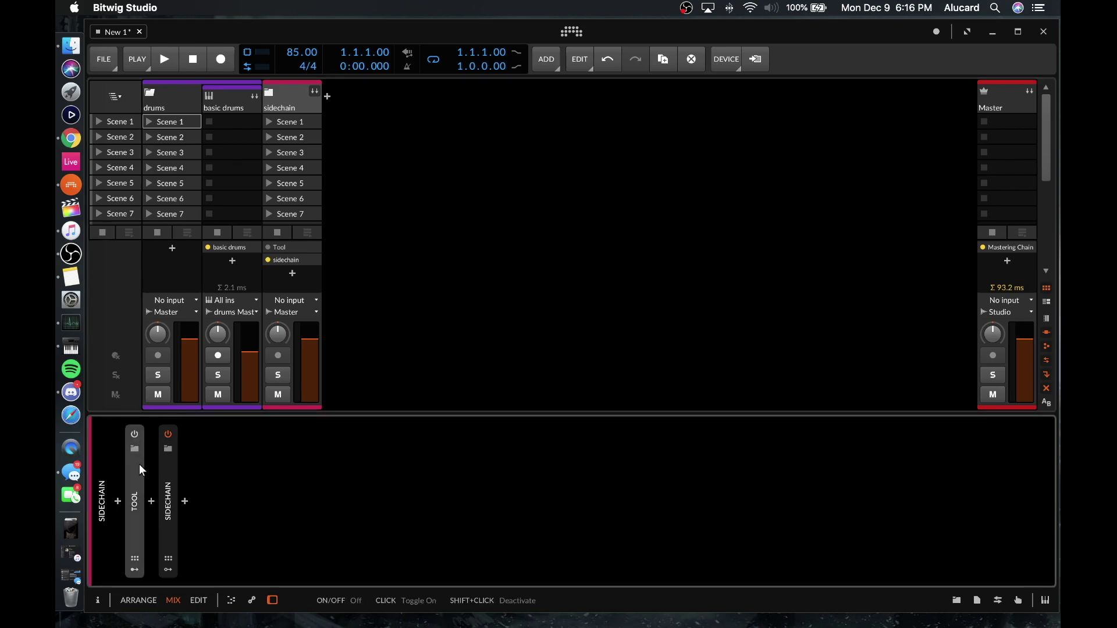
- Peek into the sidechain device's Note Receiver chain, then expand and enable the Tool device
left_click(168, 466)
left_click(221, 437)
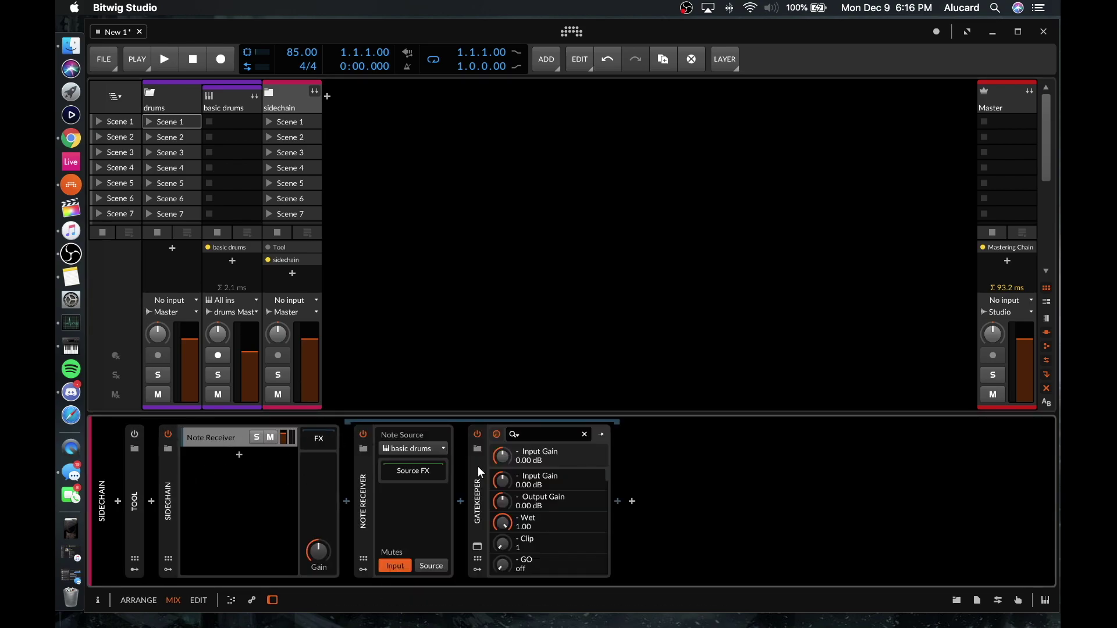
left_click(169, 458)
left_click(135, 477)
left_click(134, 434)
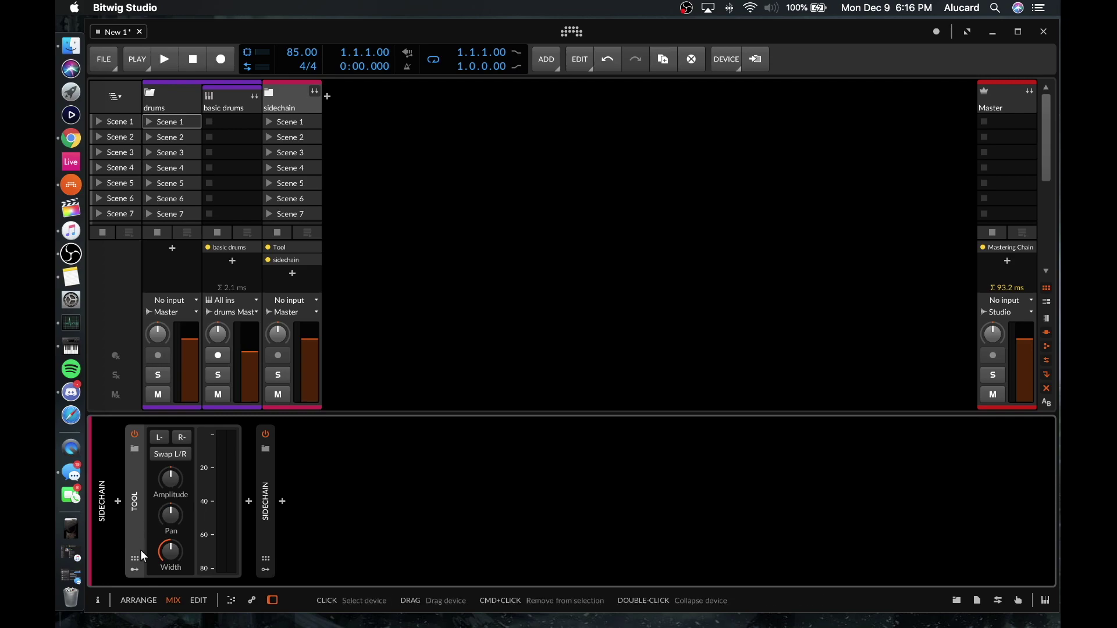
- Review Tool's Audio Sidechain 1 and 2 modulators (Kick 2, Phase Plant) and fold its main controls
left_click(132, 569)
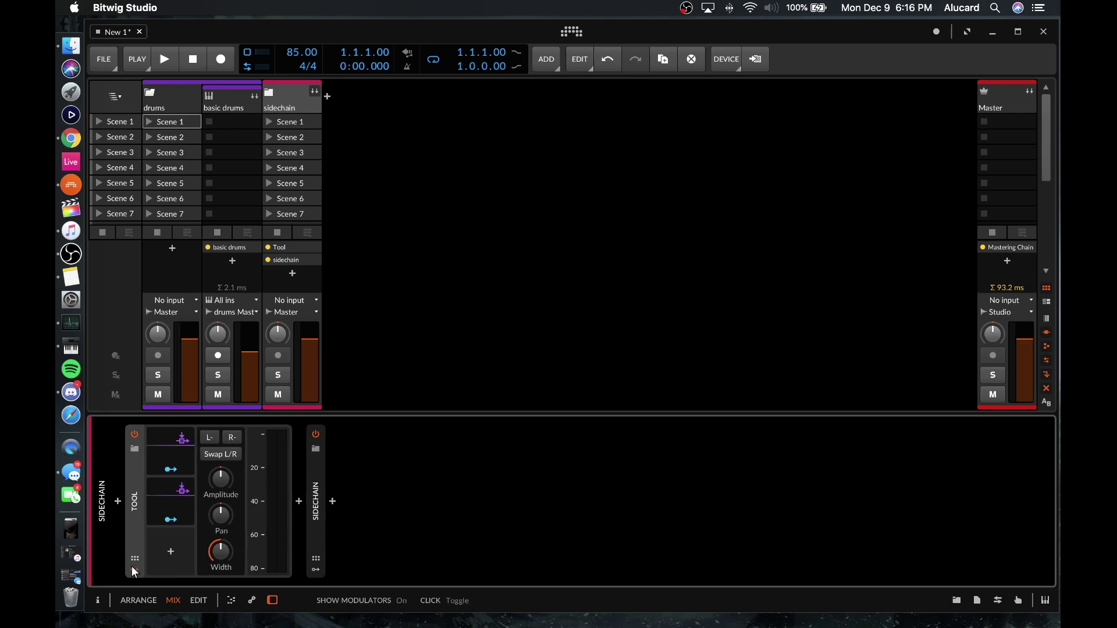
left_click(161, 441)
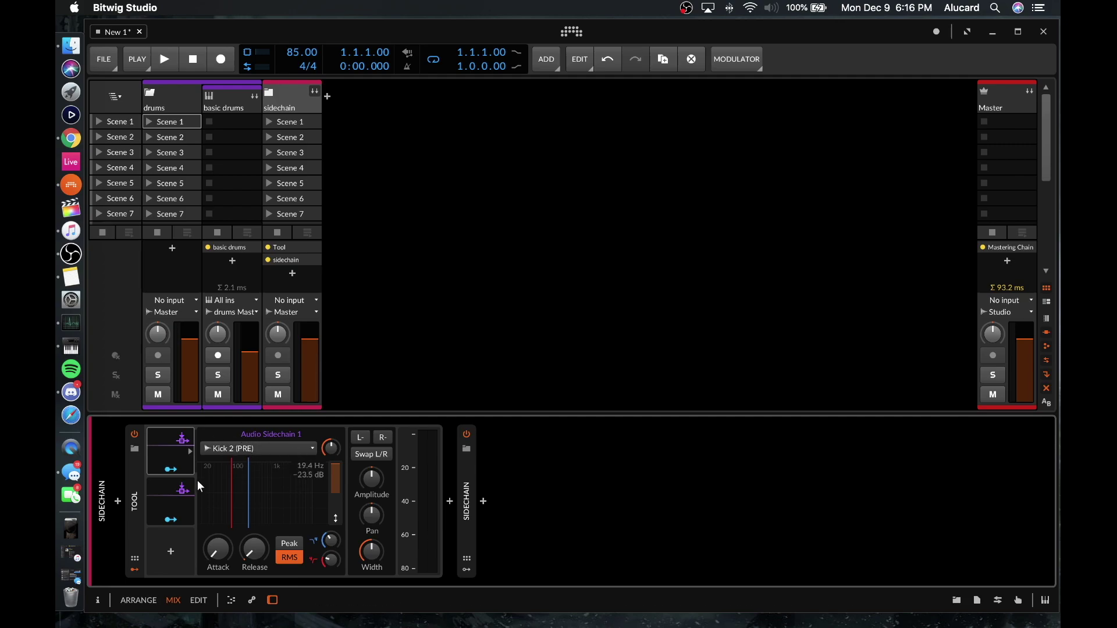
left_click(184, 485)
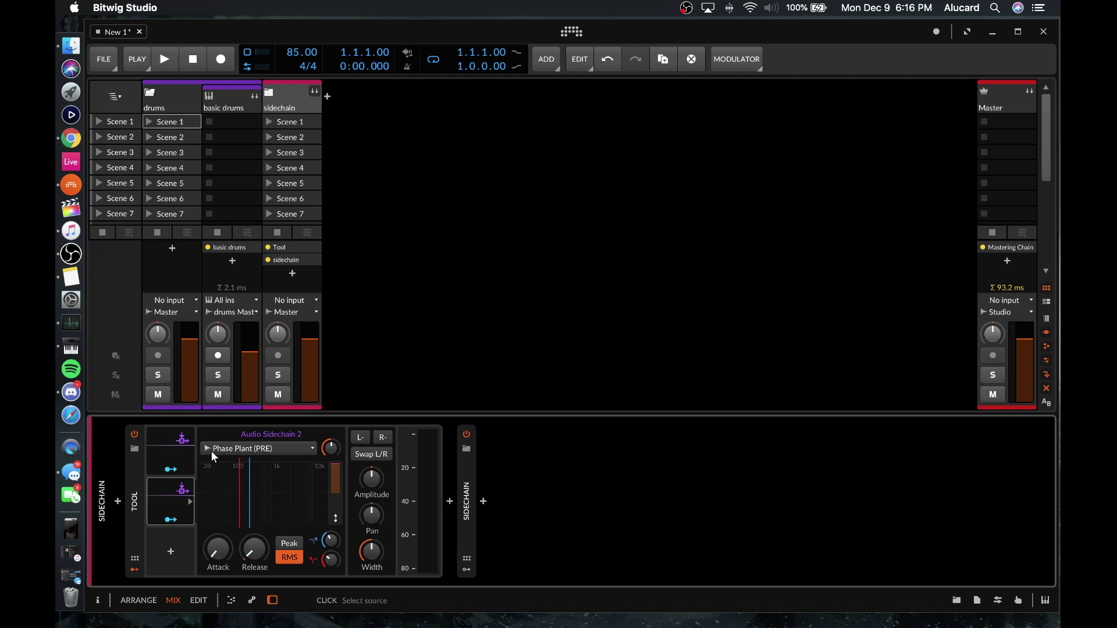
left_click(172, 447)
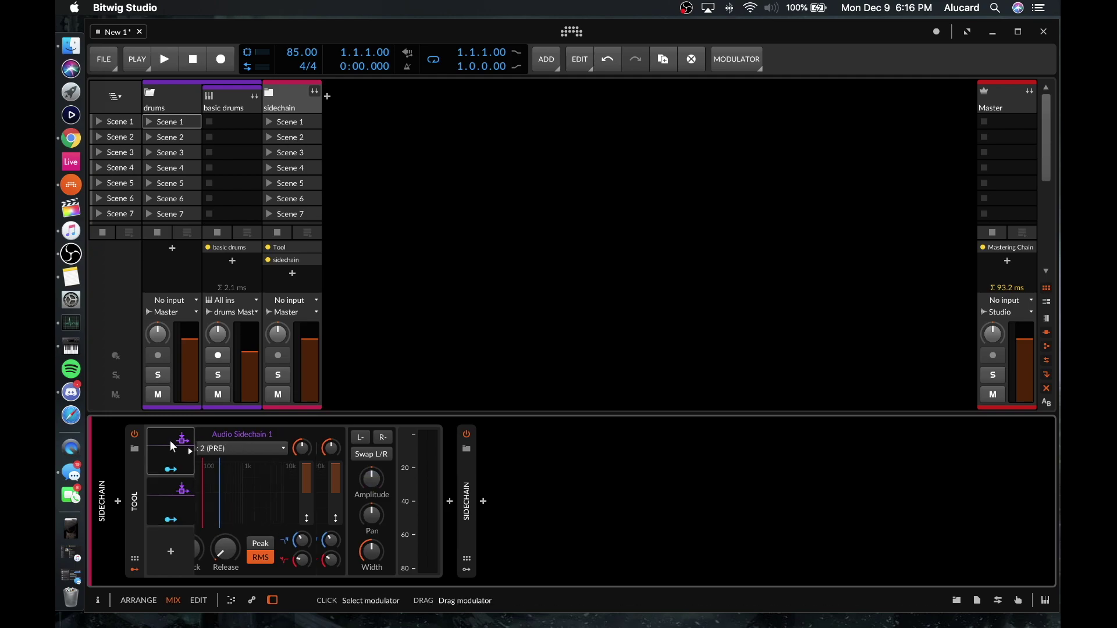
left_click(178, 500)
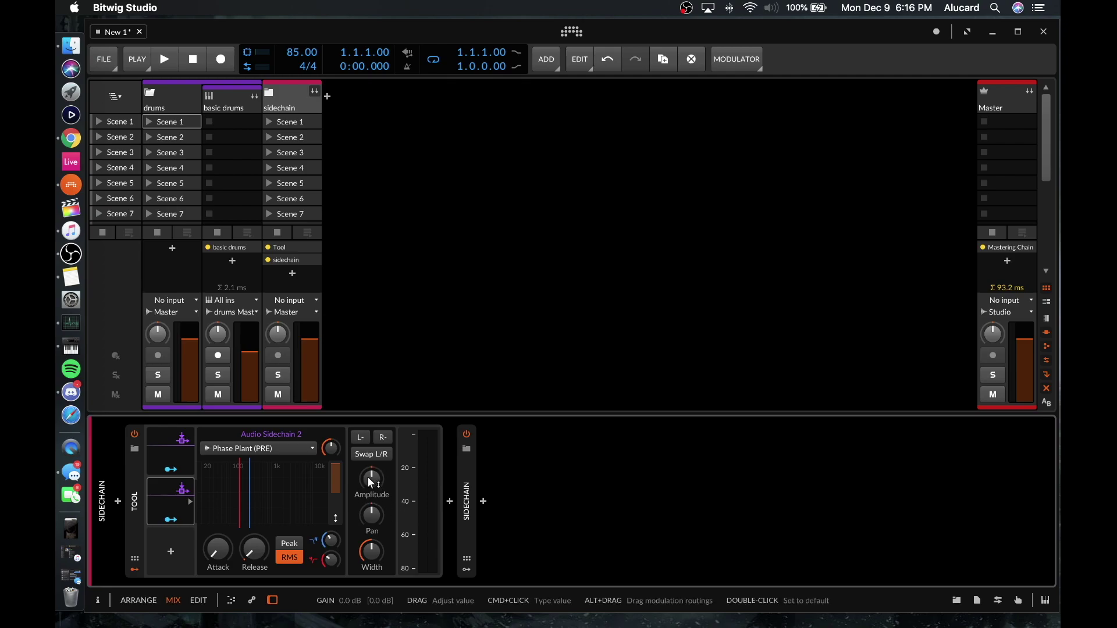
left_click(136, 468)
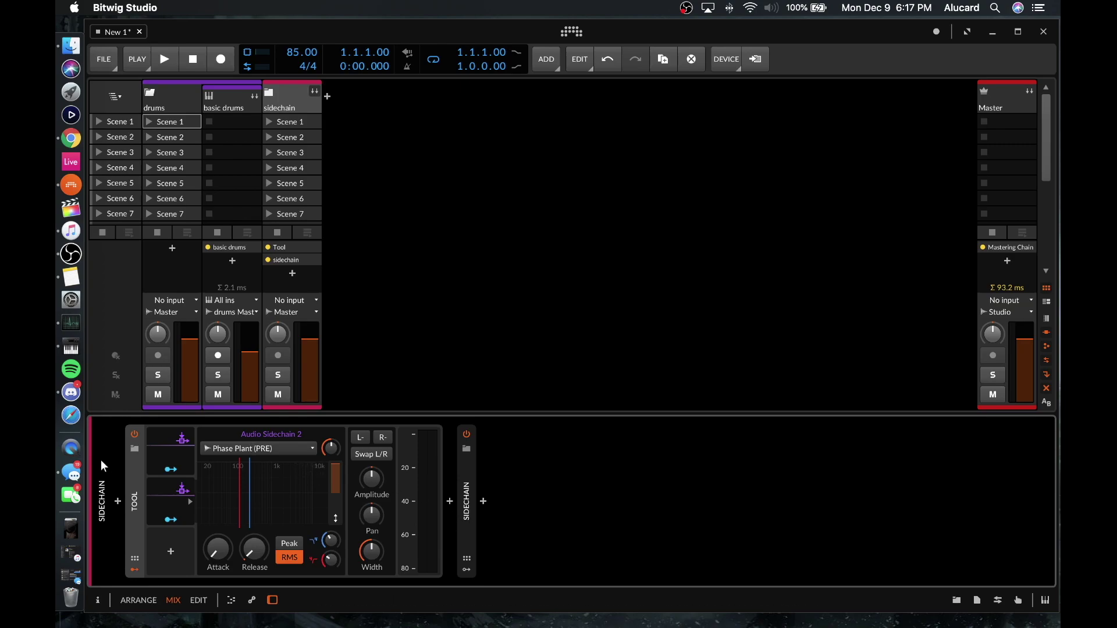
double_click(132, 474)
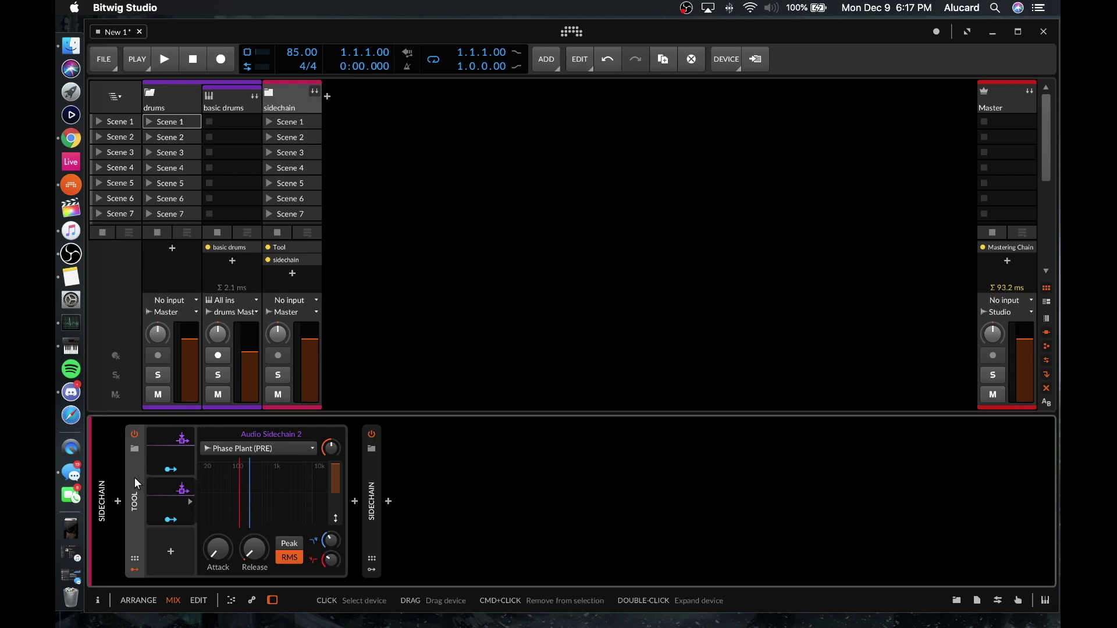
- In Arrange view, add an S1 Effect track above Master and show its Inspector properties
key("alt+1")
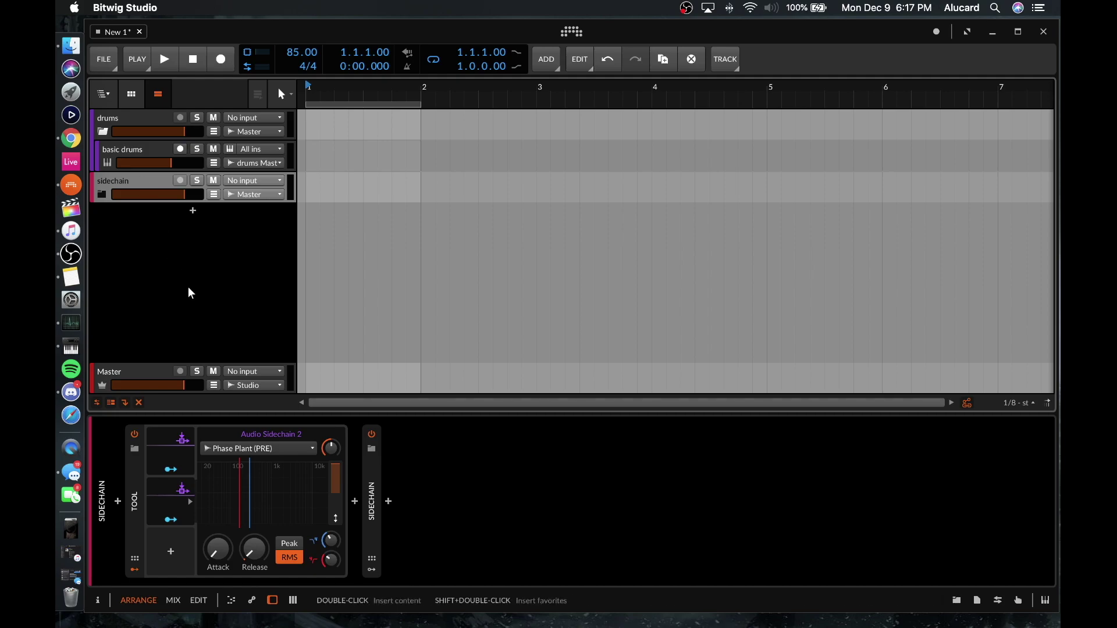
right_click(197, 315)
left_click(165, 265)
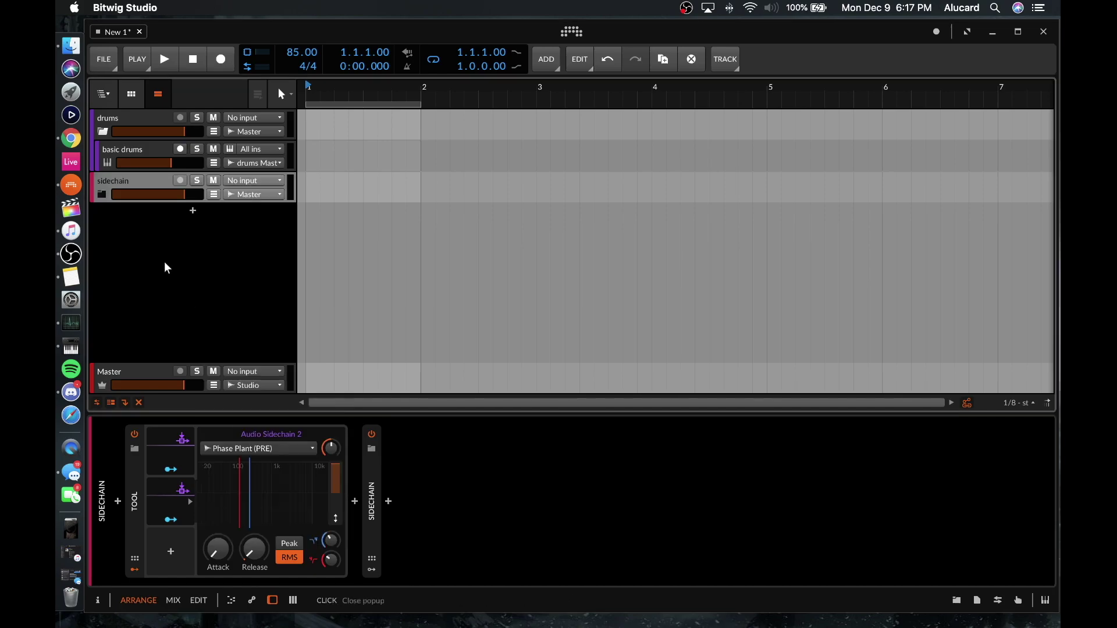
left_click(193, 209)
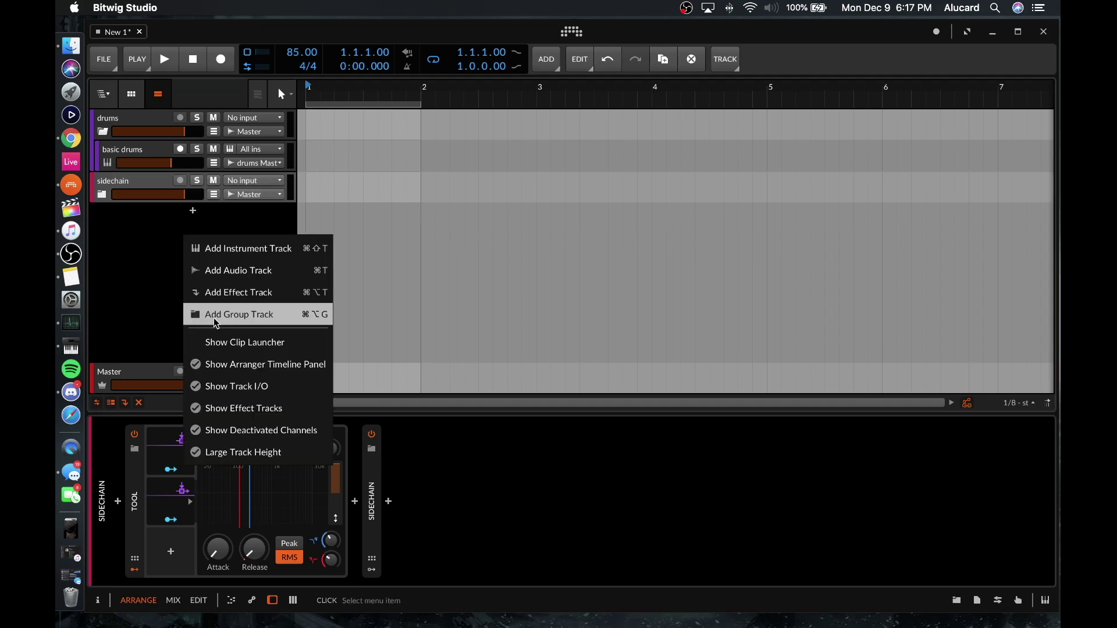
left_click(265, 292)
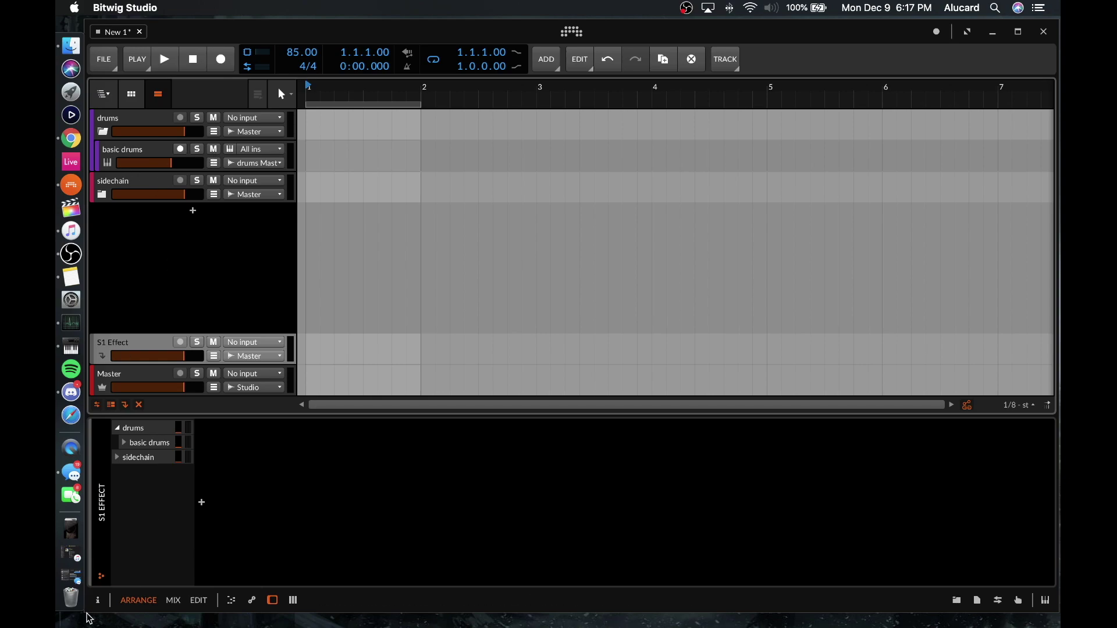
left_click(98, 601)
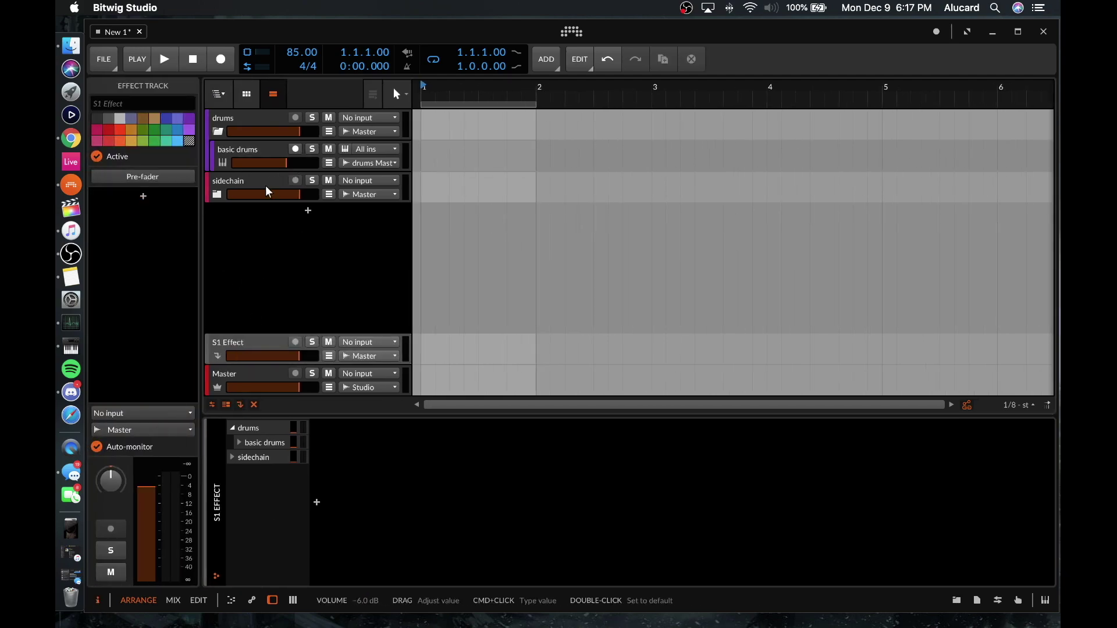
- Lower the sidechain group's S1 Effect send to -2.8 dB, then deselect the track
left_click(250, 184)
left_click_drag(183, 388, 183, 383)
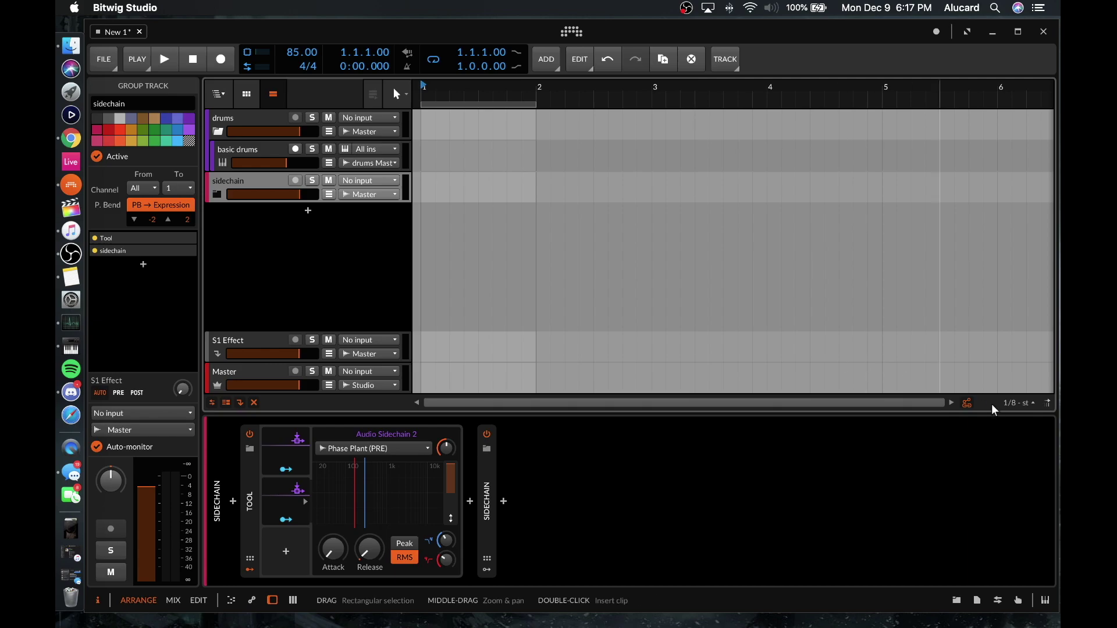
scroll(737, 242, "down", 5)
scroll(736, 241, "up", 6)
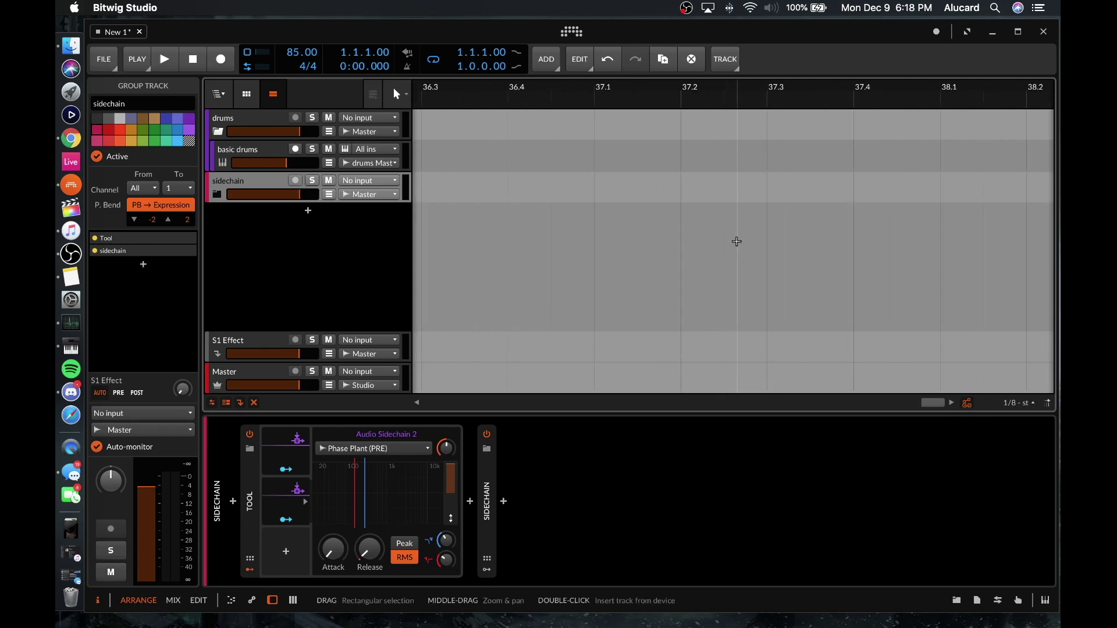
scroll(642, 290, "left", 10)
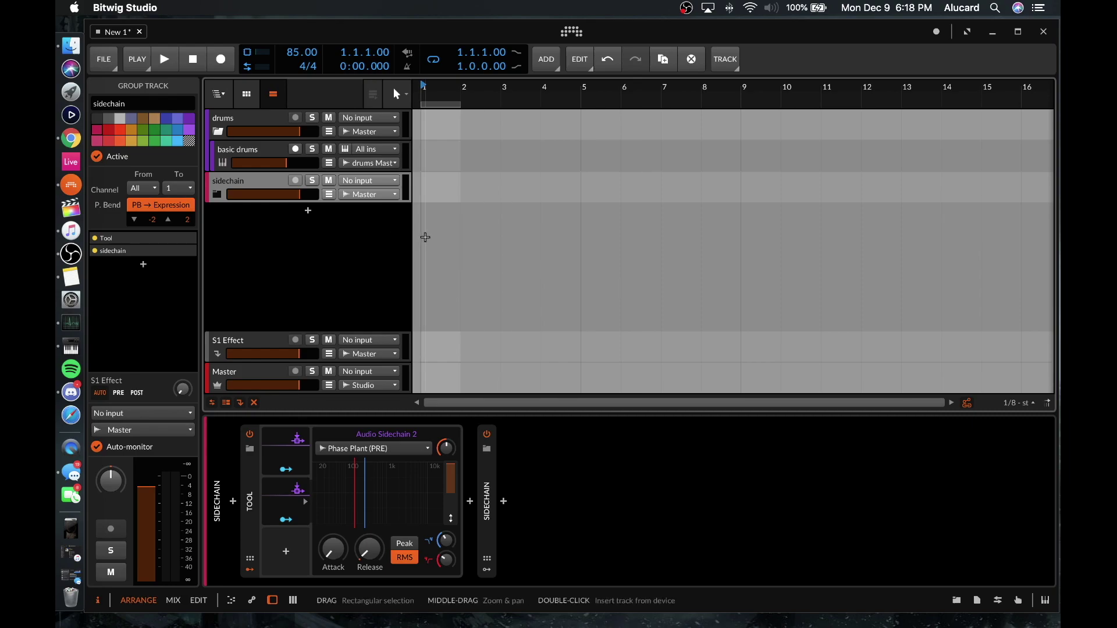
left_click(422, 236)
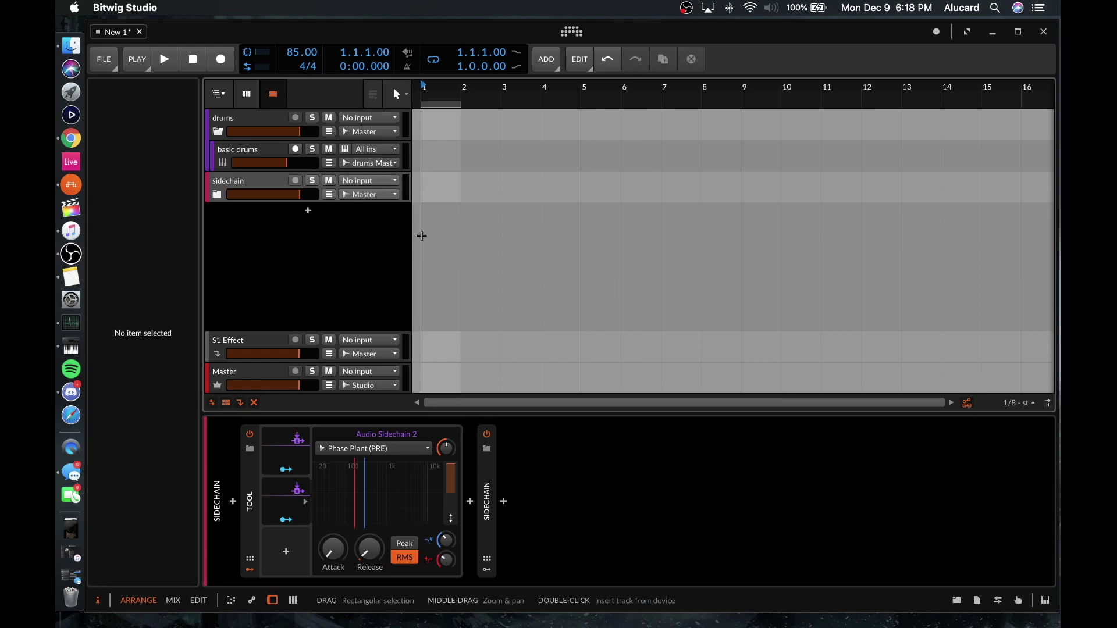